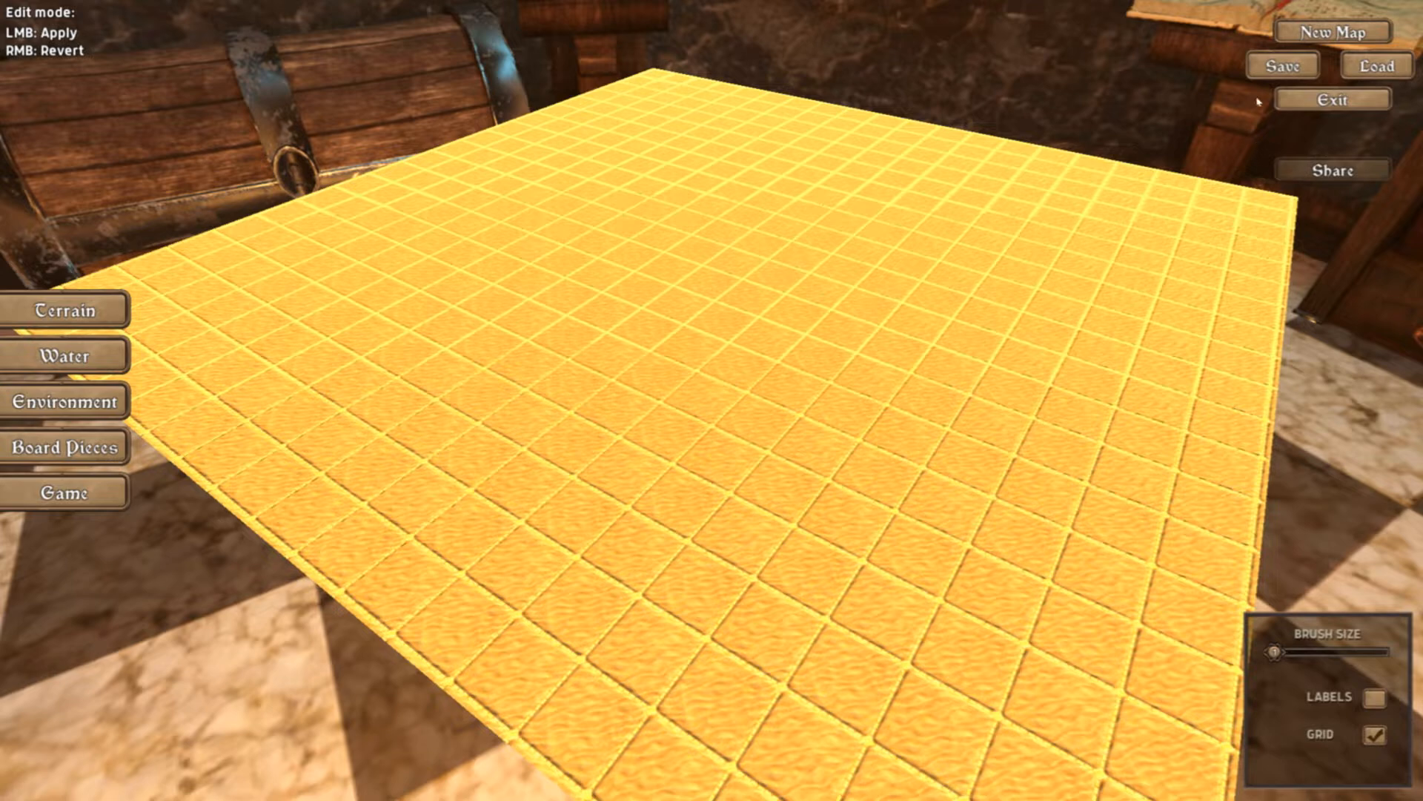
Create a new map with a custom size, setting its X dimension to 20.
{"action": "left_click", "coordinate": [1311, 42]}
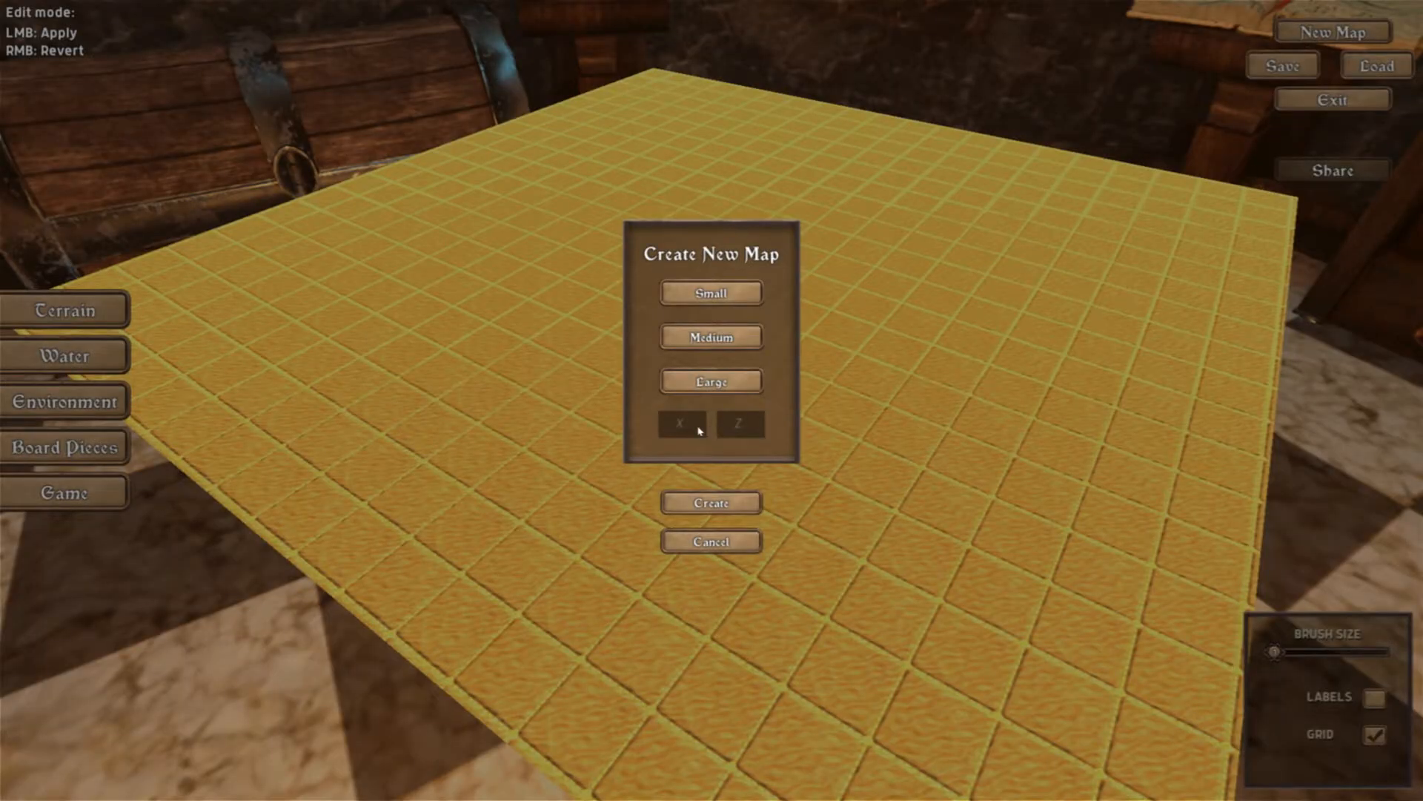
{"action": "type", "text": "20"}
{"action": "left_click", "coordinate": [741, 428]}
{"action": "left_click", "coordinate": [736, 504]}
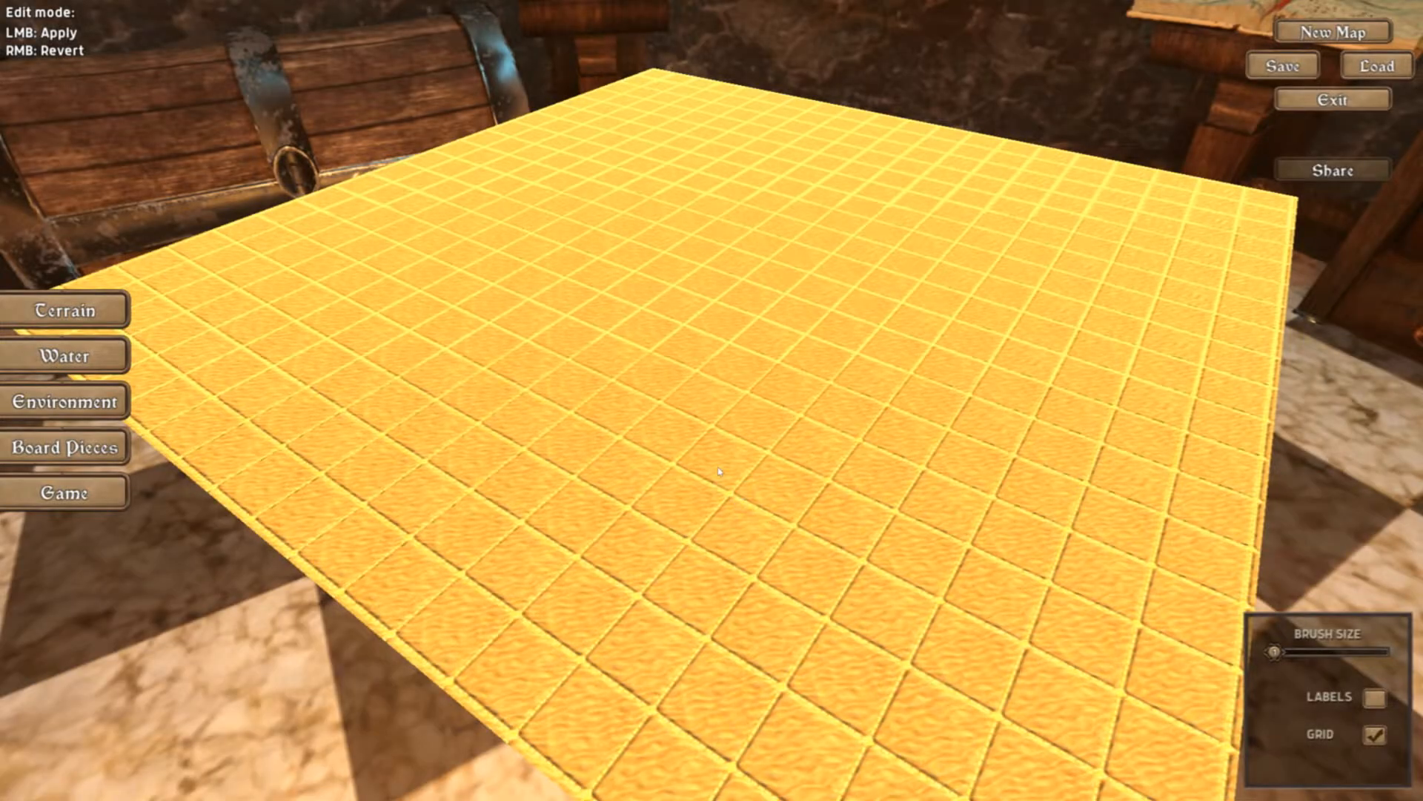
{"action": "left_click_drag", "start_coordinate": [717, 472], "coordinate": [716, 488]}
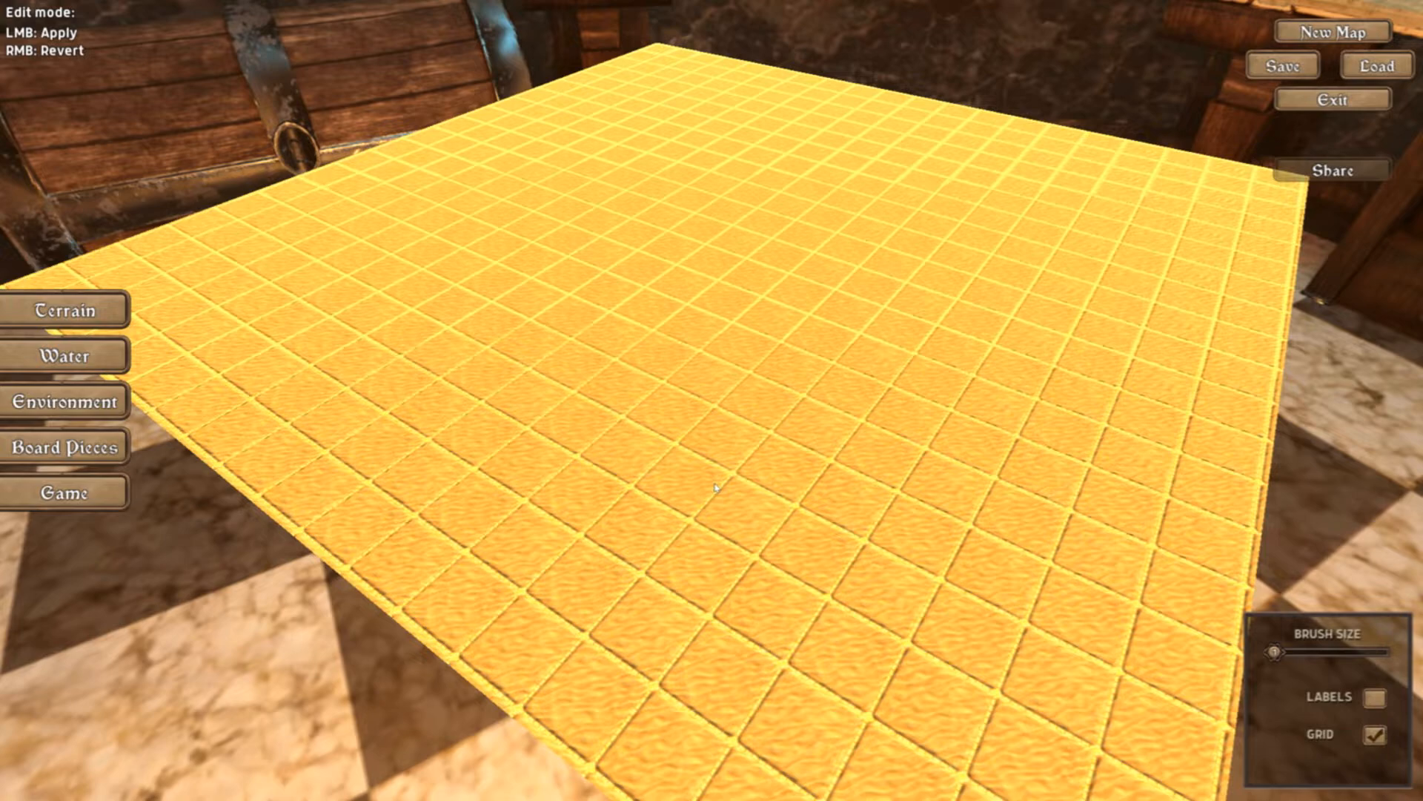
Try the map display with coordinate labels on and the grid off, and restore the unlabelled grid view.
{"action": "left_click", "coordinate": [1378, 732]}
{"action": "left_click", "coordinate": [1376, 699]}
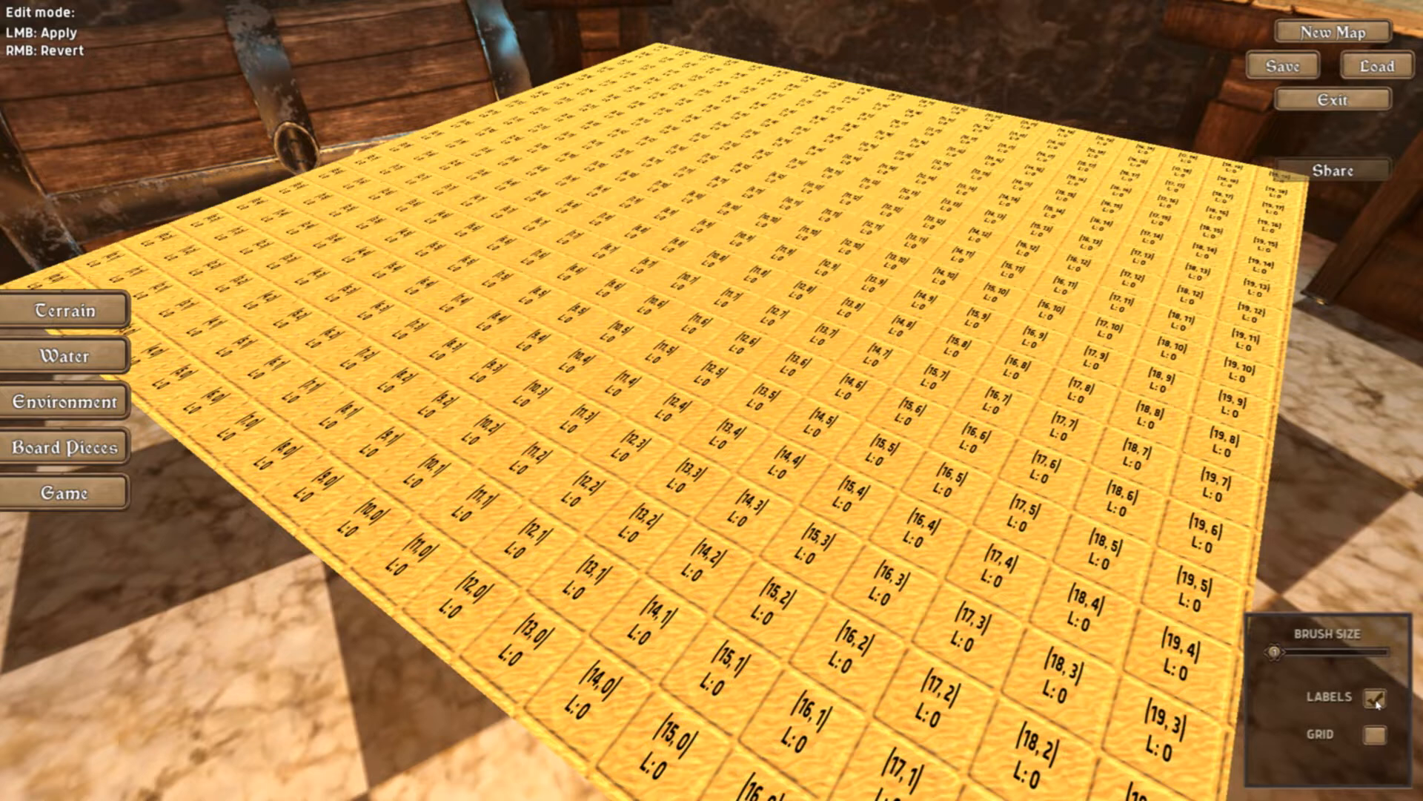
{"action": "left_click", "coordinate": [1376, 698]}
{"action": "left_click", "coordinate": [1376, 699]}
{"action": "left_click", "coordinate": [1376, 699]}
{"action": "left_click", "coordinate": [1376, 734]}
Paint the whole map with Grass1 terrain, enlarging the brush to its maximum size to cover all sand tiles.
{"action": "left_click", "coordinate": [107, 321]}
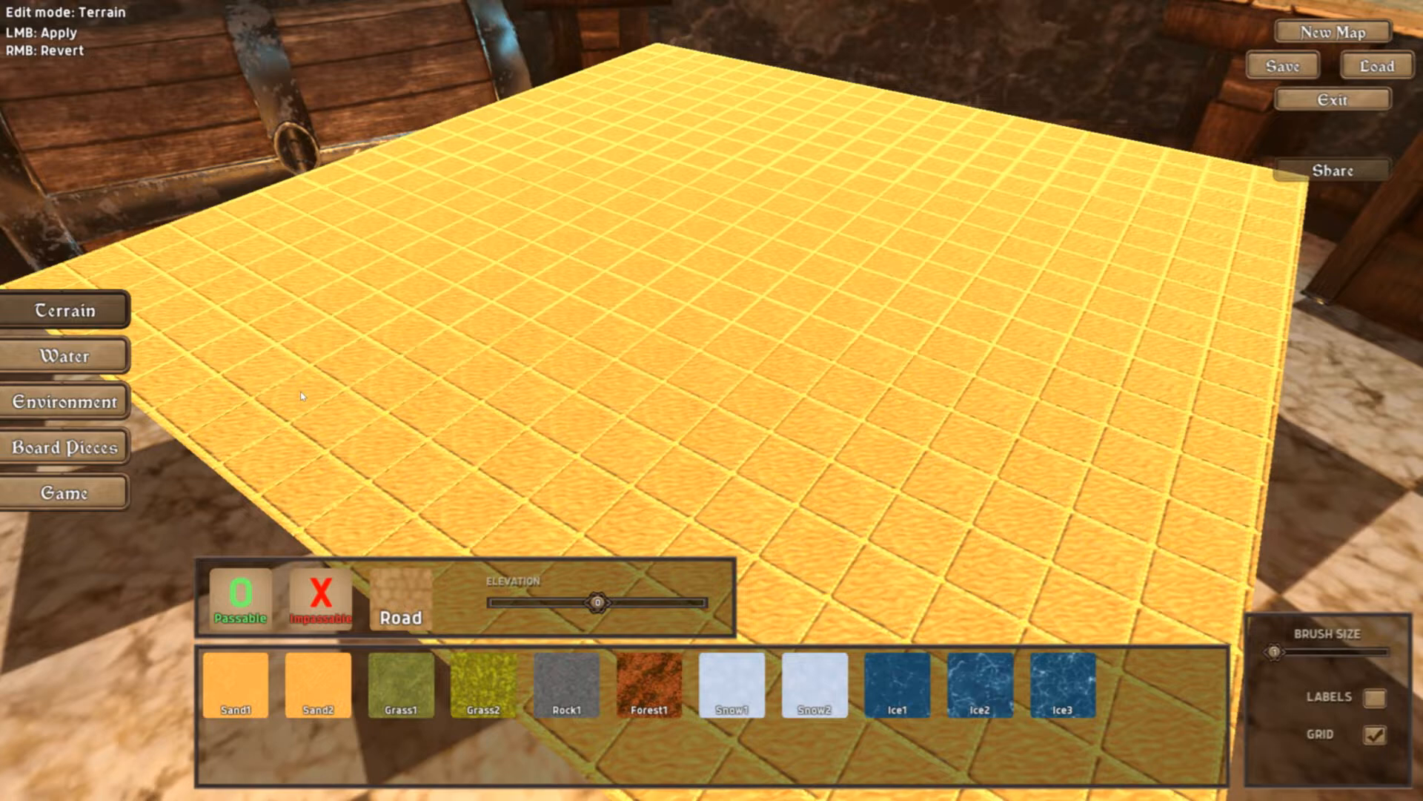
{"action": "left_click", "coordinate": [412, 687]}
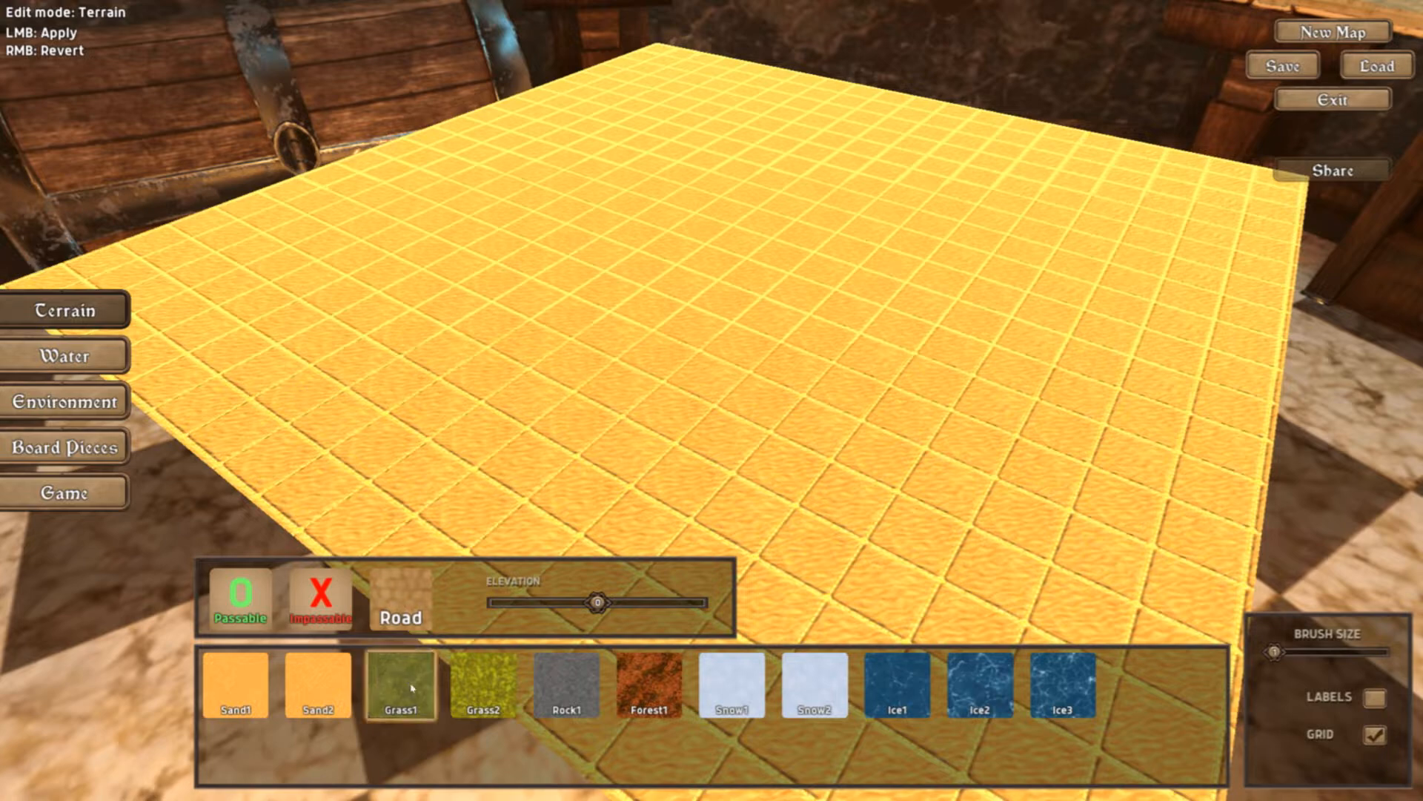
{"action": "left_click_drag", "start_coordinate": [1275, 652], "coordinate": [1312, 657]}
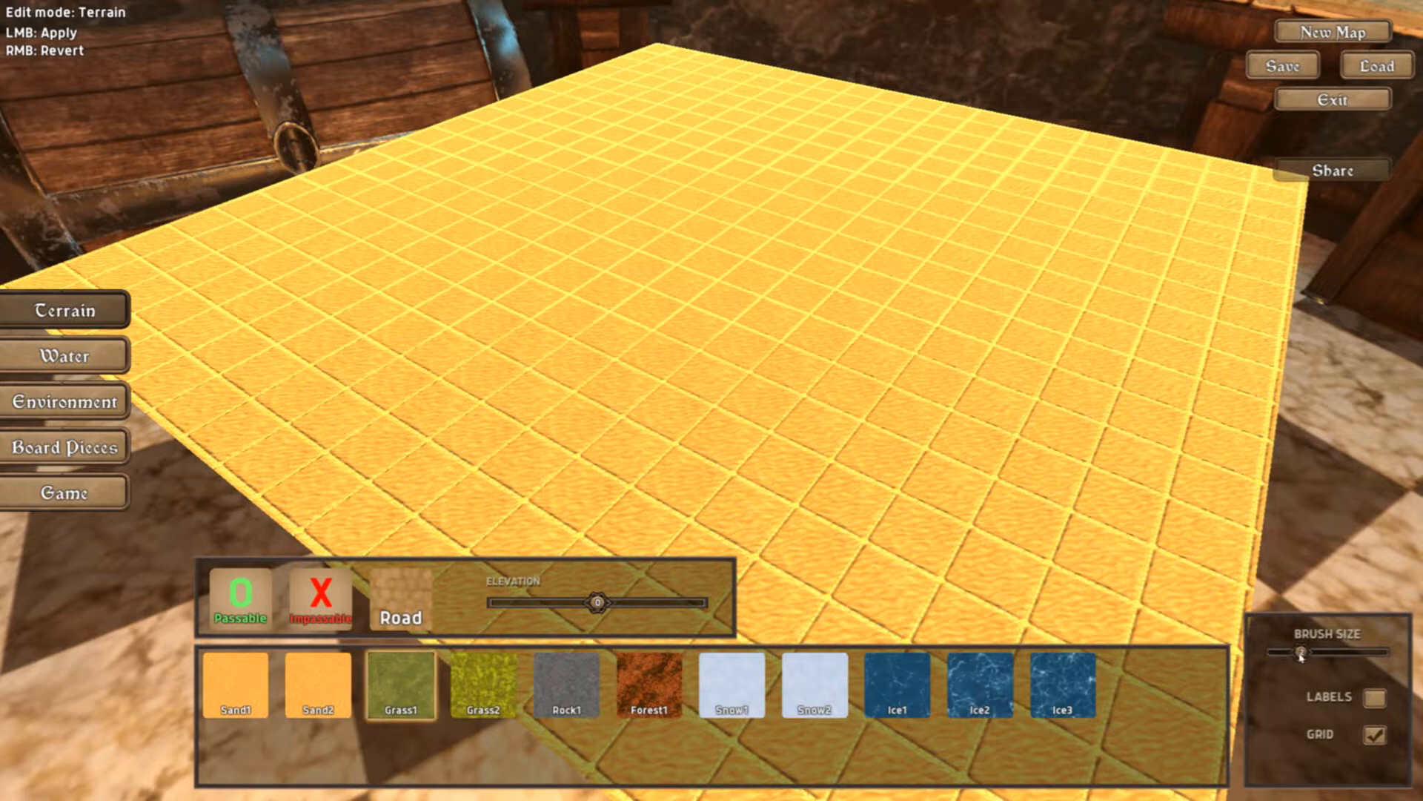
{"action": "mouse_move", "coordinate": [416, 483]}
{"action": "left_mouse_down"}
{"action": "mouse_move", "coordinate": [211, 330]}
{"action": "mouse_move", "coordinate": [108, 278]}
{"action": "mouse_move", "coordinate": [1191, 518]}
{"action": "mouse_move", "coordinate": [1277, 470]}
{"action": "mouse_move", "coordinate": [1216, 415]}
{"action": "left_mouse_up"}
{"action": "mouse_move", "coordinate": [900, 460]}
{"action": "left_mouse_down"}
{"action": "mouse_move", "coordinate": [1148, 274]}
{"action": "mouse_move", "coordinate": [1164, 231]}
{"action": "left_mouse_up"}
{"action": "left_click_drag", "start_coordinate": [1303, 653], "coordinate": [1379, 651]}
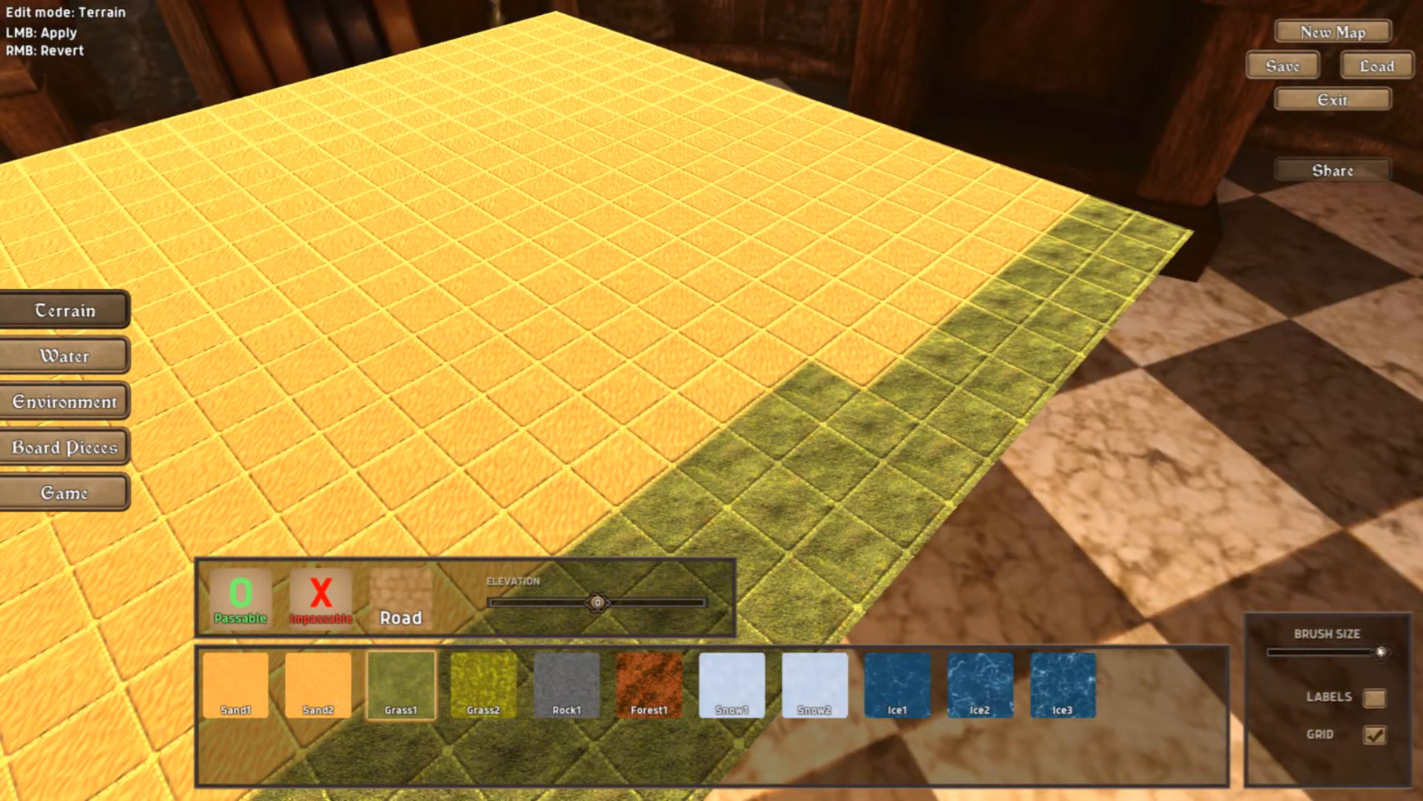
{"action": "mouse_move", "coordinate": [972, 289]}
{"action": "left_mouse_down"}
{"action": "mouse_move", "coordinate": [775, 158]}
{"action": "mouse_move", "coordinate": [389, 107]}
{"action": "mouse_move", "coordinate": [230, 245]}
{"action": "mouse_move", "coordinate": [665, 481]}
{"action": "mouse_move", "coordinate": [630, 152]}
{"action": "left_mouse_up"}
{"action": "key", "text": "a"}
{"action": "key", "text": "a"}
With the smallest brush, revert two grass tiles to sand and repaint both with Grass1.
{"action": "left_click_drag", "start_coordinate": [1381, 653], "coordinate": [1271, 662]}
{"action": "right_click", "coordinate": [921, 478]}
{"action": "right_click", "coordinate": [882, 446]}
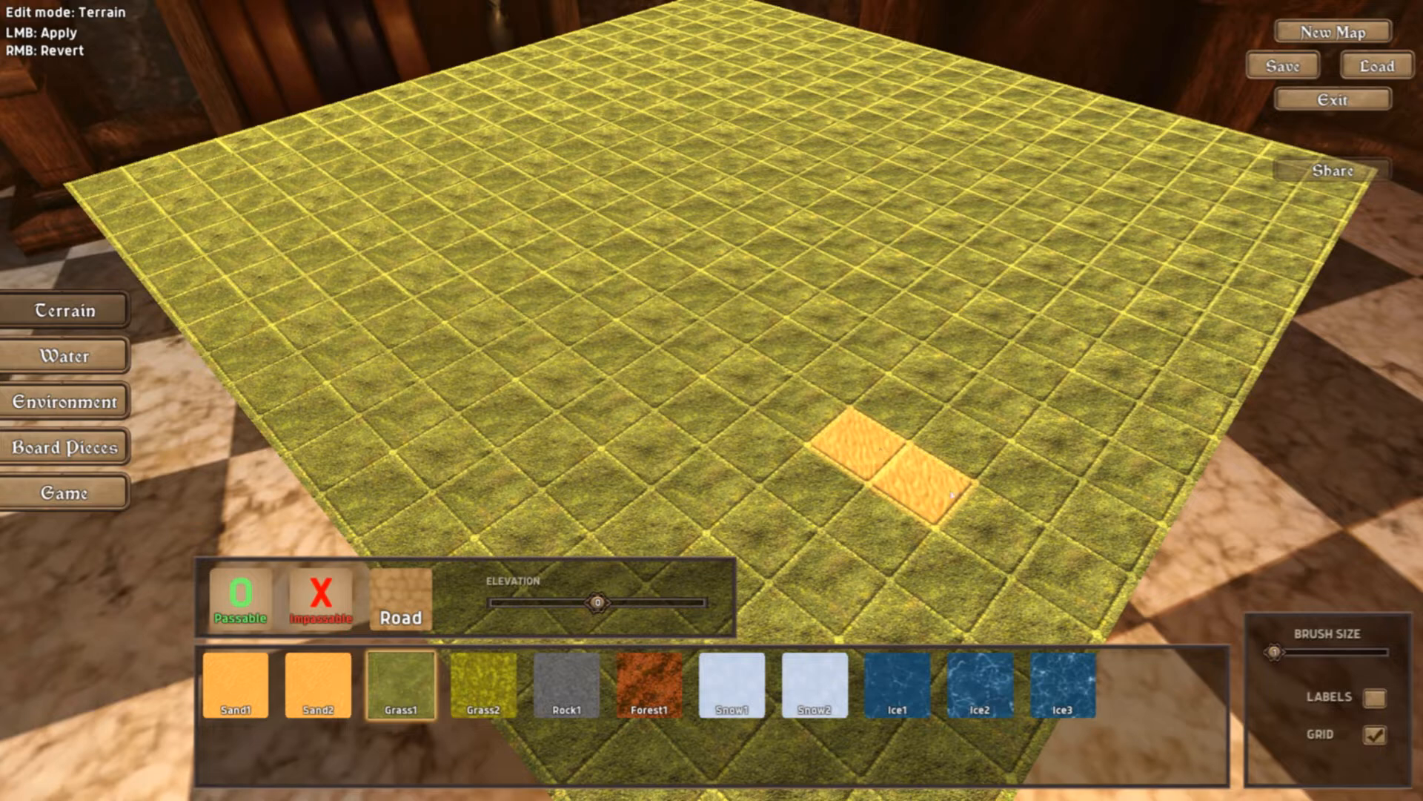
{"action": "left_click", "coordinate": [922, 481]}
{"action": "left_click", "coordinate": [853, 445]}
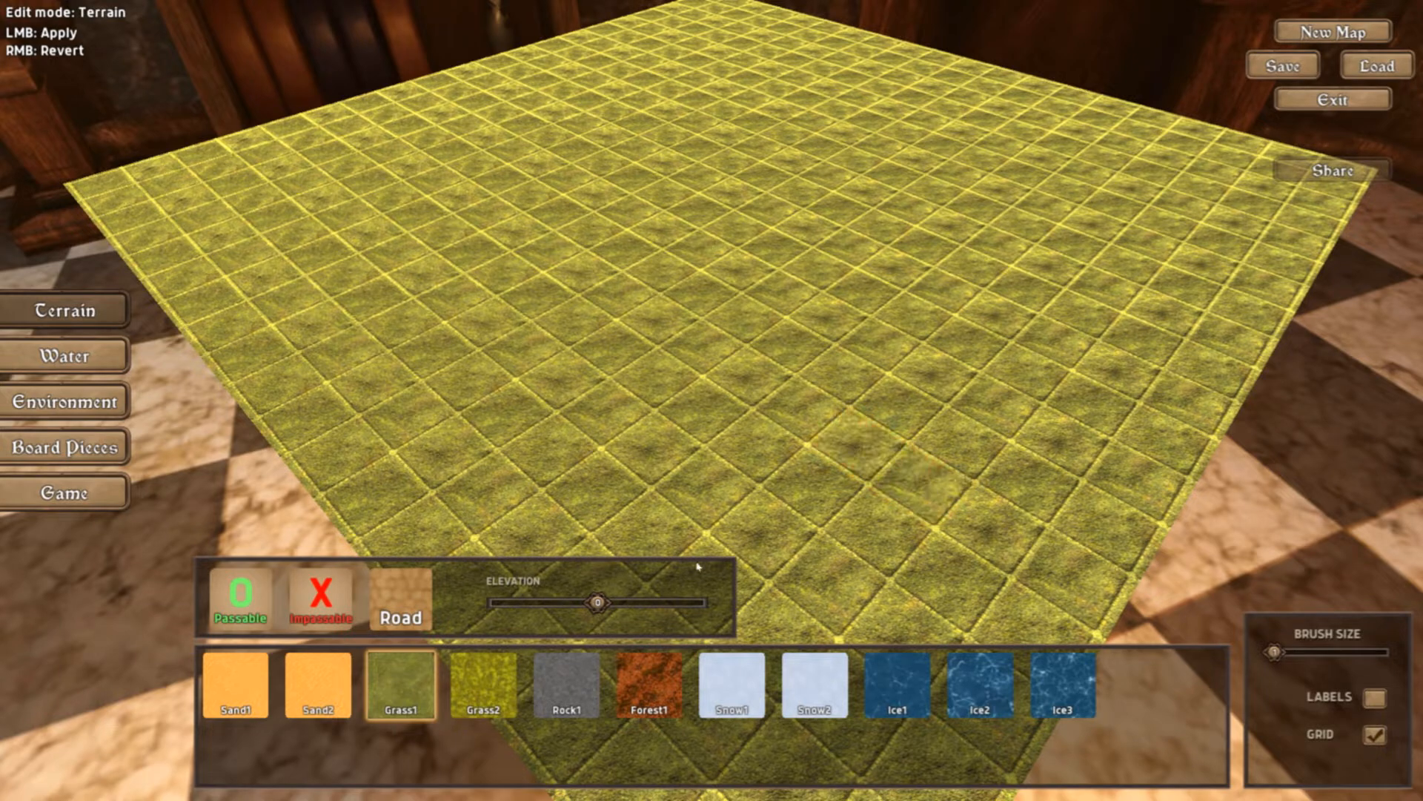
Paint large irregular patches of Grass2 over most of the map with varying brush sizes, leaving strips of Grass1.
{"action": "left_click", "coordinate": [479, 689]}
{"action": "key", "text": "s"}
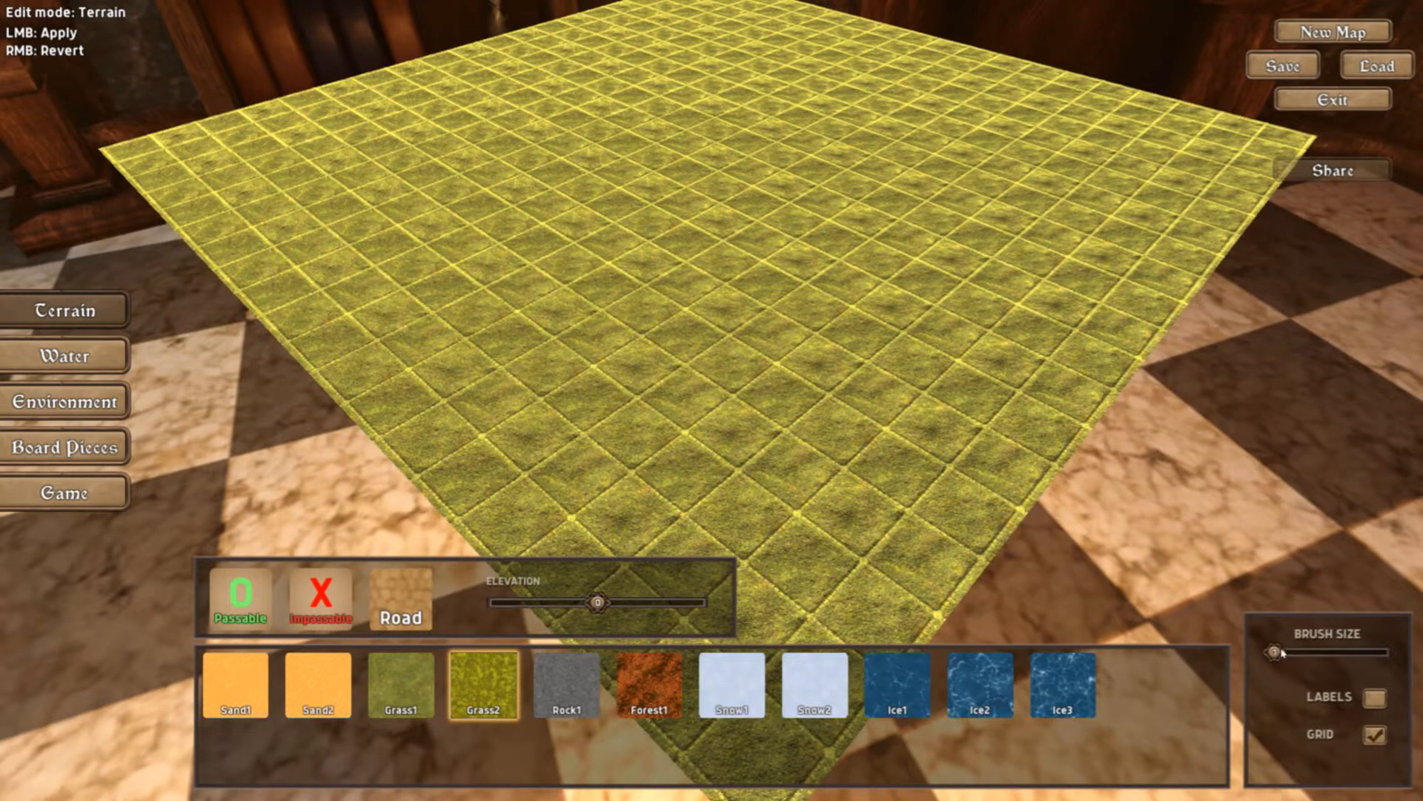
{"action": "left_click_drag", "start_coordinate": [1278, 657], "coordinate": [1301, 653]}
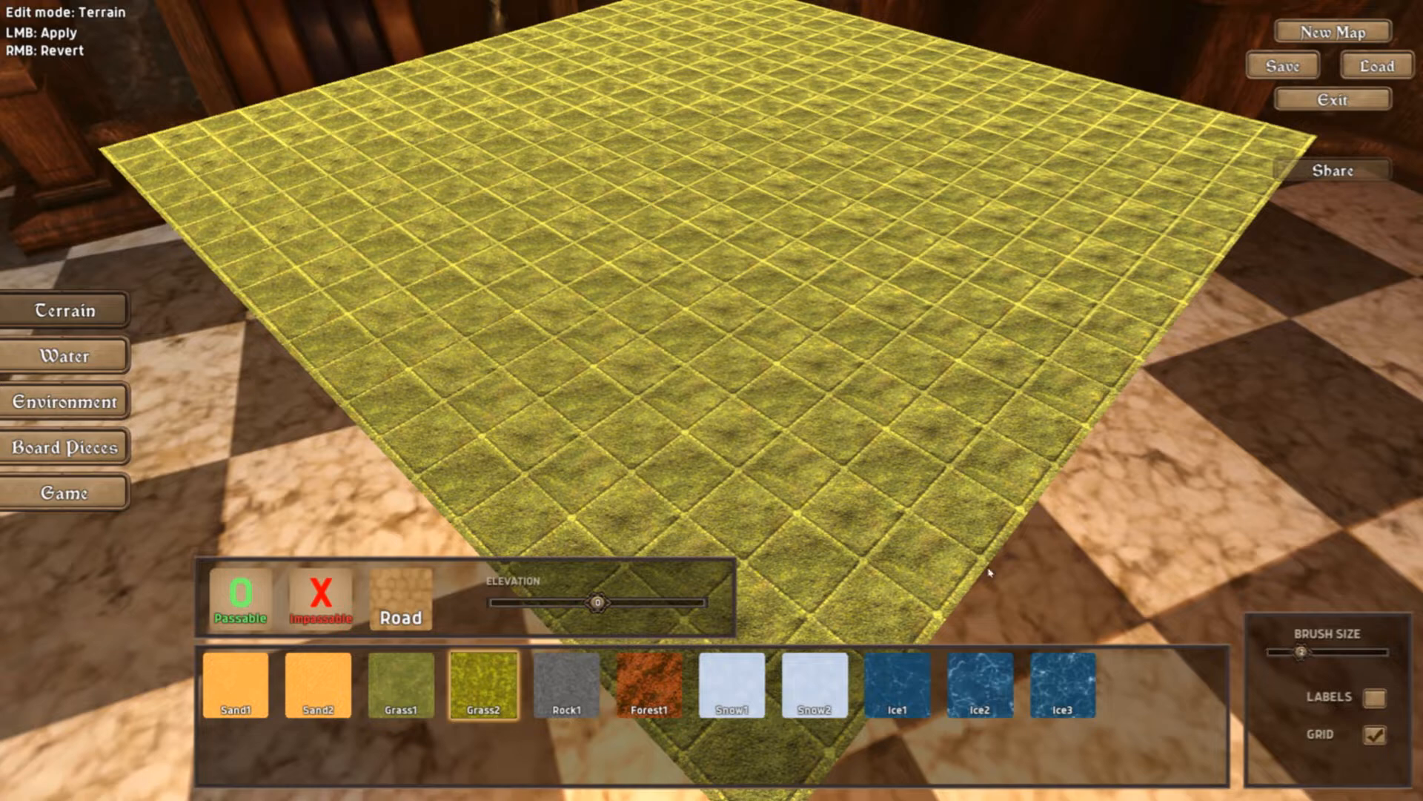
{"action": "left_click", "coordinate": [733, 503]}
{"action": "left_click", "coordinate": [634, 449]}
{"action": "left_click_drag", "start_coordinate": [1298, 654], "coordinate": [1274, 652]}
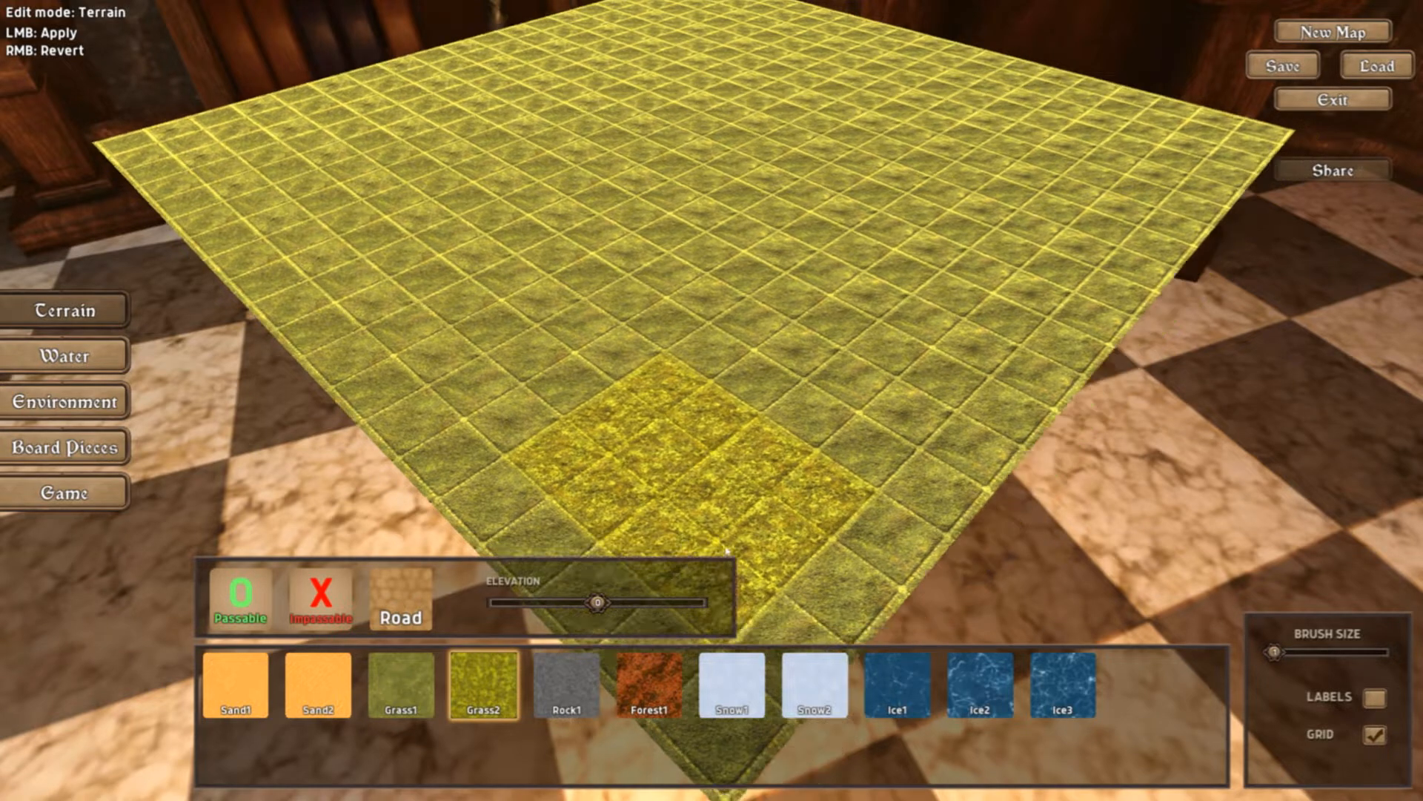
{"action": "mouse_move", "coordinate": [851, 441]}
{"action": "left_mouse_down"}
{"action": "mouse_move", "coordinate": [847, 371]}
{"action": "mouse_move", "coordinate": [927, 371]}
{"action": "left_mouse_up"}
{"action": "left_click_drag", "start_coordinate": [1286, 656], "coordinate": [1299, 655]}
{"action": "mouse_move", "coordinate": [790, 352]}
{"action": "left_mouse_down"}
{"action": "mouse_move", "coordinate": [422, 288]}
{"action": "mouse_move", "coordinate": [630, 185]}
{"action": "mouse_move", "coordinate": [534, 118]}
{"action": "mouse_move", "coordinate": [1189, 392]}
{"action": "mouse_move", "coordinate": [904, 415]}
{"action": "left_mouse_up"}
{"action": "key", "text": "w"}
{"action": "key", "text": "w"}
{"action": "key", "text": "s"}
Paint irregular Forest1 patches across the middle and far part of the map, refining them with the smallest brush.
{"action": "left_click", "coordinate": [659, 689]}
{"action": "key", "text": "w"}
{"action": "left_click_drag", "start_coordinate": [523, 260], "coordinate": [415, 303]}
{"action": "left_click_drag", "start_coordinate": [1301, 652], "coordinate": [1275, 653]}
{"action": "mouse_move", "coordinate": [545, 133]}
{"action": "left_mouse_down"}
{"action": "mouse_move", "coordinate": [697, 256]}
{"action": "mouse_move", "coordinate": [888, 269]}
{"action": "mouse_move", "coordinate": [1092, 387]}
{"action": "mouse_move", "coordinate": [245, 215]}
{"action": "mouse_move", "coordinate": [731, 490]}
{"action": "mouse_move", "coordinate": [677, 145]}
{"action": "mouse_move", "coordinate": [838, 141]}
{"action": "left_mouse_up"}
{"action": "key", "text": "s"}
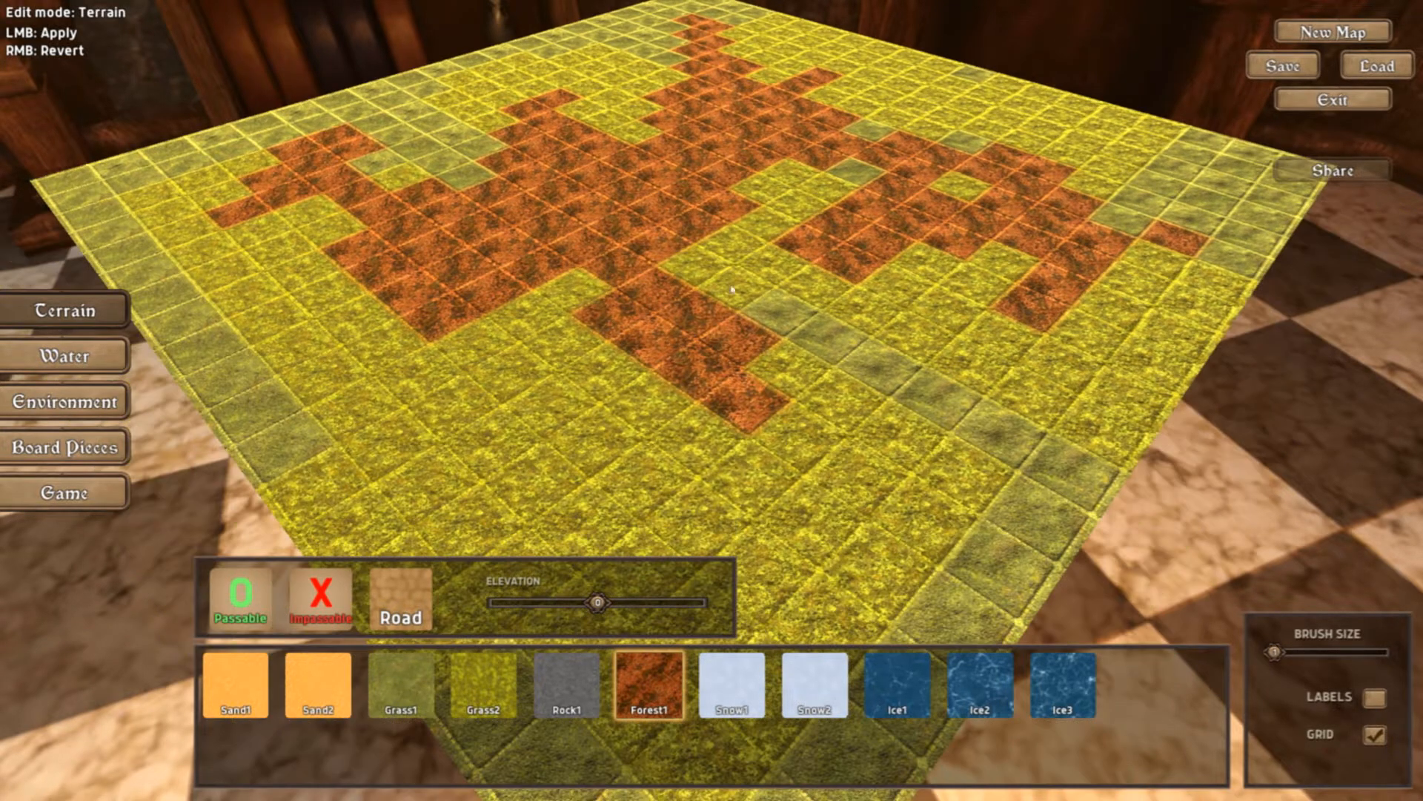
{"action": "left_click_drag", "start_coordinate": [729, 346], "coordinate": [604, 396]}
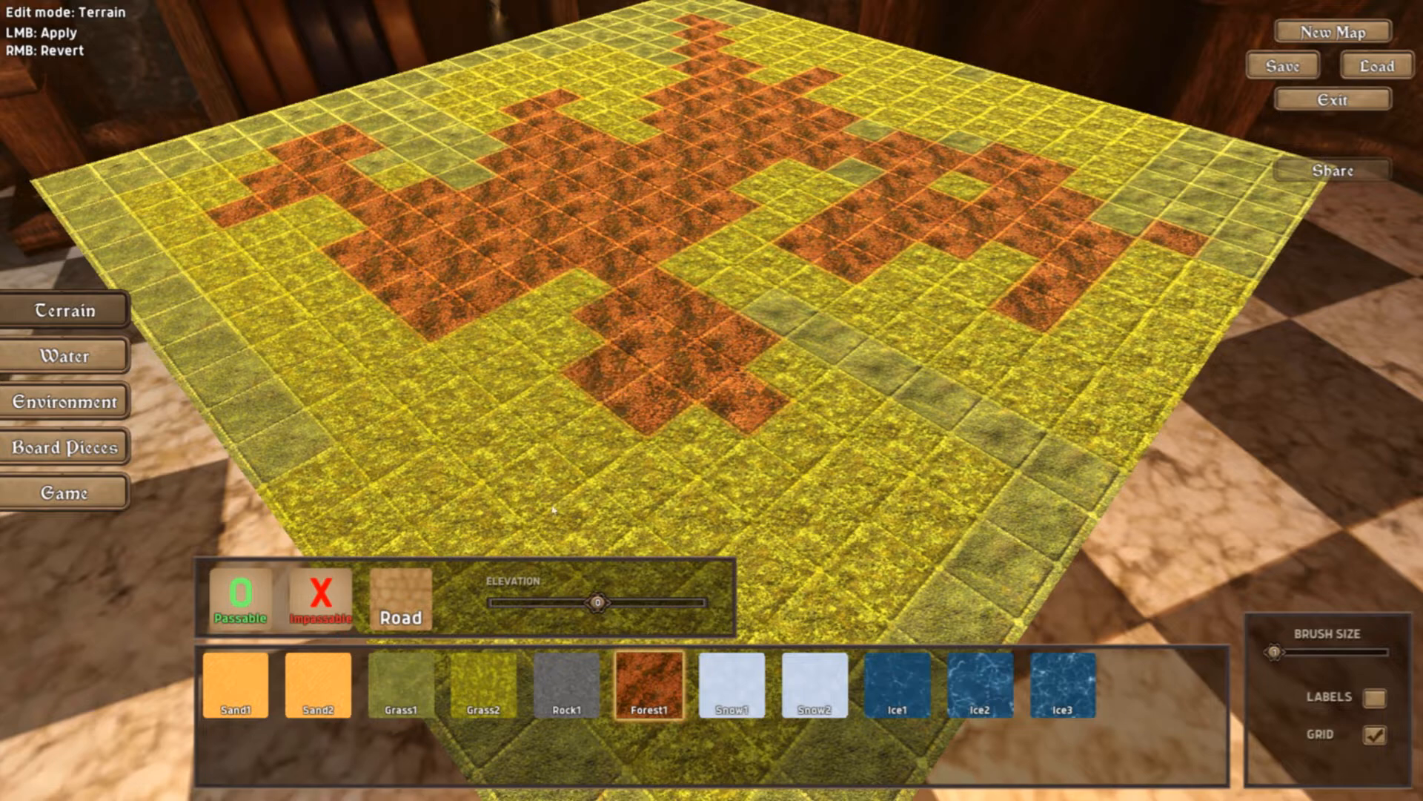
Raise a small block of tiles at the map's centre to elevation 4 and paint it with Rock1.
{"action": "left_click", "coordinate": [566, 683]}
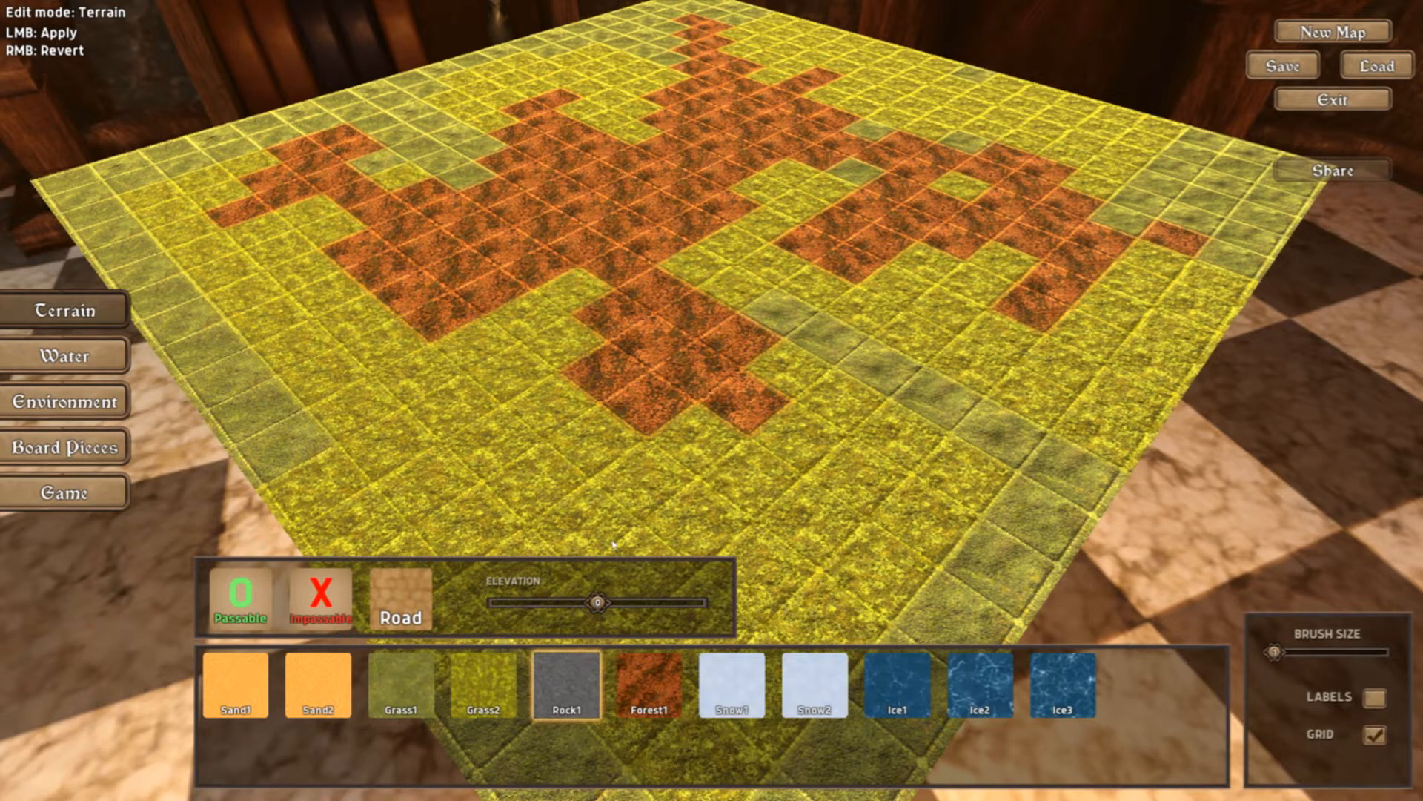
{"action": "left_click_drag", "start_coordinate": [598, 604], "coordinate": [628, 606]}
{"action": "key", "text": "w"}
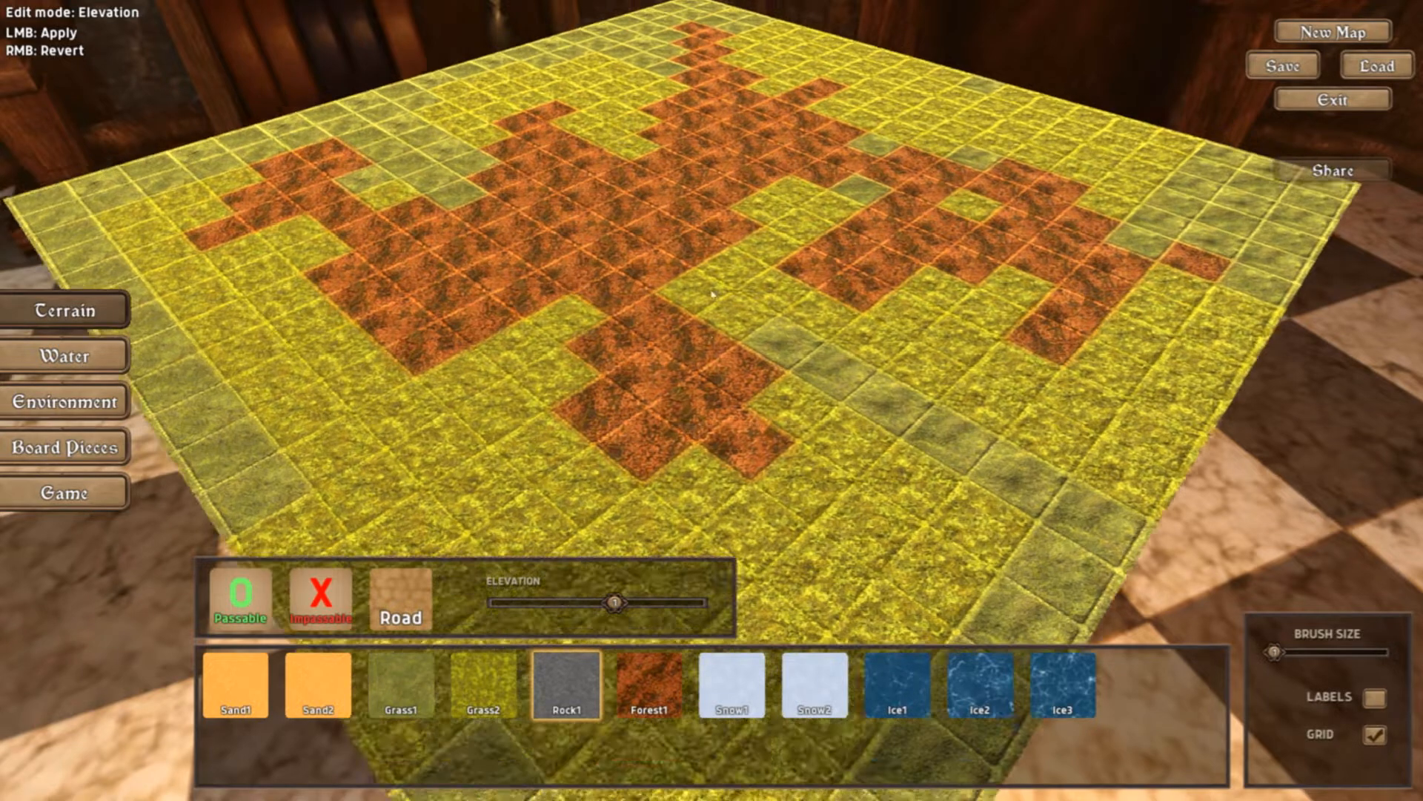
{"action": "left_click", "coordinate": [643, 601]}
{"action": "key", "text": "w"}
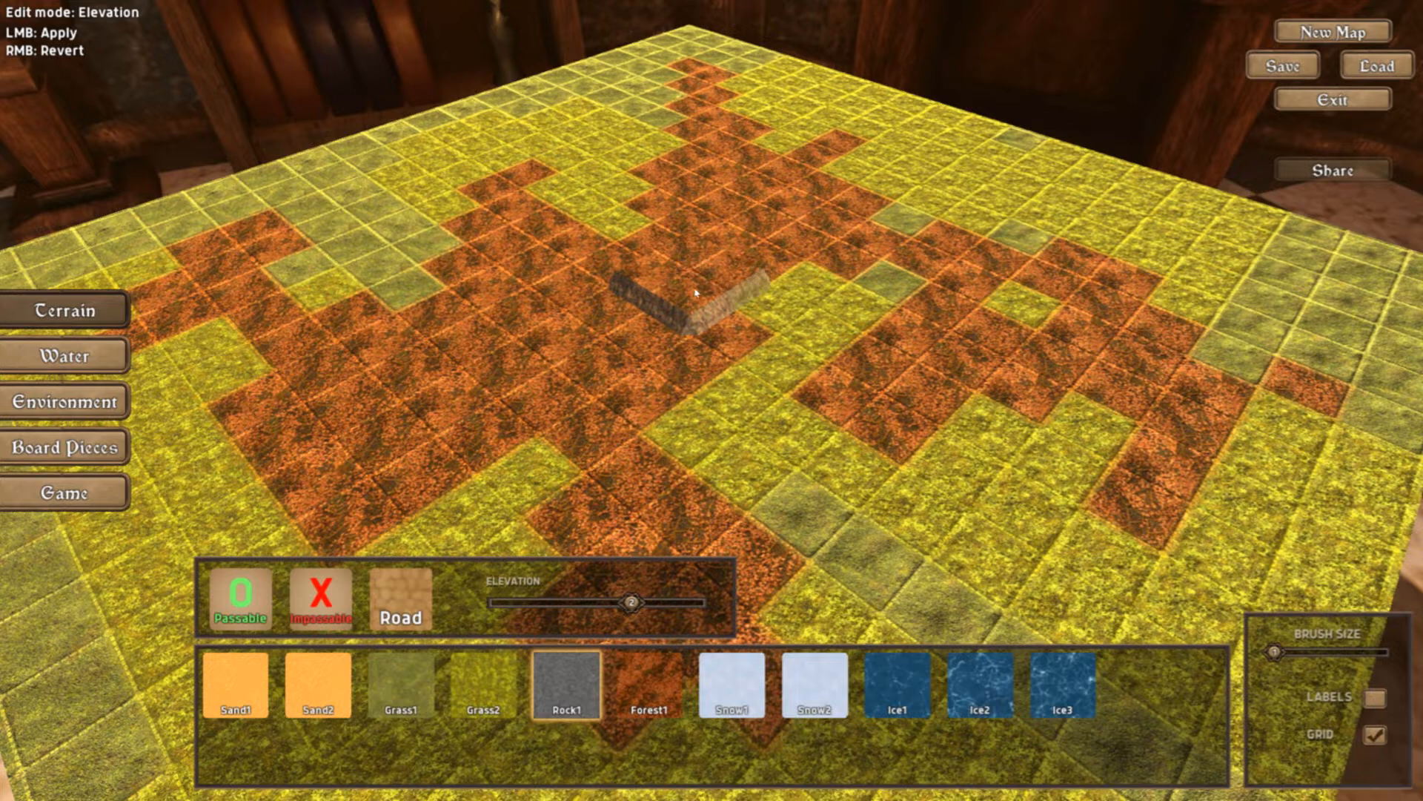
{"action": "left_click_drag", "start_coordinate": [655, 591], "coordinate": [667, 600]}
{"action": "left_click", "coordinate": [695, 303]}
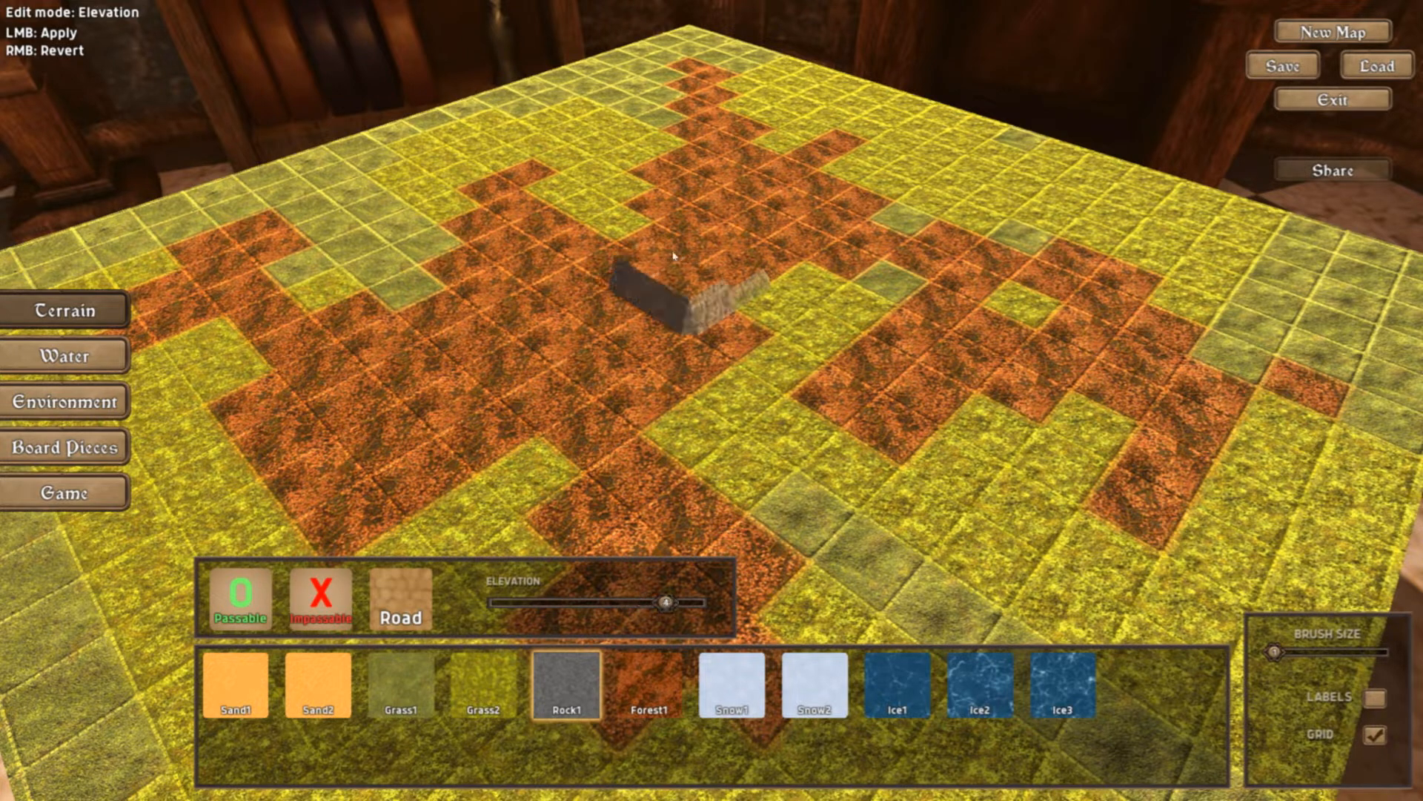
{"action": "left_click", "coordinate": [582, 673]}
{"action": "mouse_move", "coordinate": [691, 281]}
{"action": "left_mouse_down"}
{"action": "mouse_move", "coordinate": [687, 242]}
{"action": "mouse_move", "coordinate": [726, 258]}
{"action": "left_mouse_up"}
Sink several irregular areas around the central rock block to elevation -1 as basins.
{"action": "left_click_drag", "start_coordinate": [667, 606], "coordinate": [581, 602]}
{"action": "key", "text": "s"}
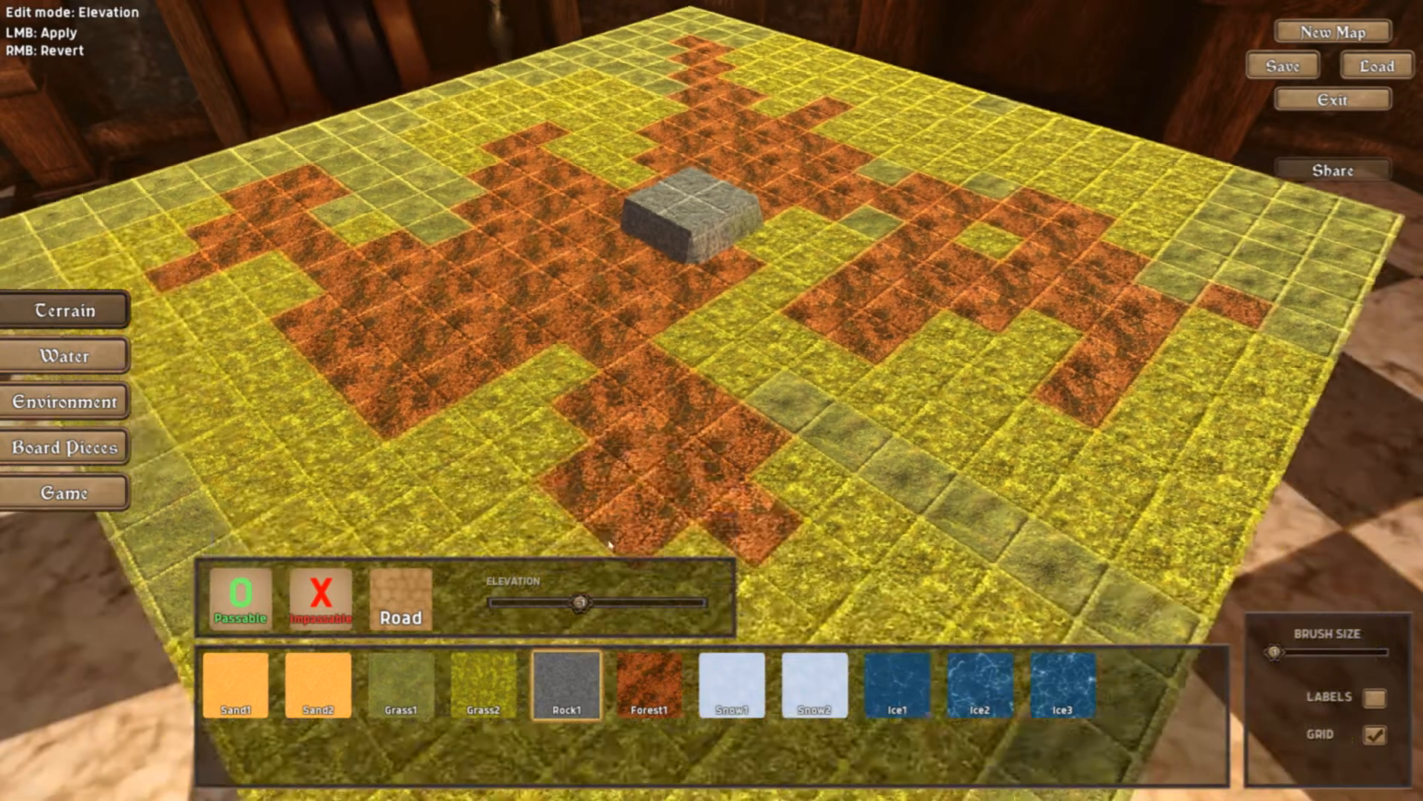
{"action": "mouse_move", "coordinate": [578, 393]}
{"action": "left_mouse_down"}
{"action": "mouse_move", "coordinate": [704, 453]}
{"action": "mouse_move", "coordinate": [816, 437]}
{"action": "mouse_move", "coordinate": [660, 537]}
{"action": "left_mouse_up"}
{"action": "key", "text": "w"}
{"action": "key", "text": "d"}
{"action": "mouse_move", "coordinate": [874, 238]}
{"action": "left_mouse_down"}
{"action": "mouse_move", "coordinate": [897, 317]}
{"action": "mouse_move", "coordinate": [858, 280]}
{"action": "mouse_move", "coordinate": [865, 203]}
{"action": "mouse_move", "coordinate": [1034, 252]}
{"action": "left_mouse_up"}
{"action": "key", "text": "w"}
{"action": "key", "text": "a"}
{"action": "mouse_move", "coordinate": [744, 208]}
{"action": "left_mouse_down"}
{"action": "mouse_move", "coordinate": [630, 167]}
{"action": "mouse_move", "coordinate": [786, 174]}
{"action": "mouse_move", "coordinate": [775, 200]}
{"action": "left_mouse_up"}
{"action": "key", "text": "a"}
{"action": "key", "text": "s"}
{"action": "mouse_move", "coordinate": [475, 286]}
{"action": "left_mouse_down"}
{"action": "mouse_move", "coordinate": [404, 301]}
{"action": "mouse_move", "coordinate": [620, 296]}
{"action": "mouse_move", "coordinate": [712, 341]}
{"action": "mouse_move", "coordinate": [681, 417]}
{"action": "left_mouse_up"}
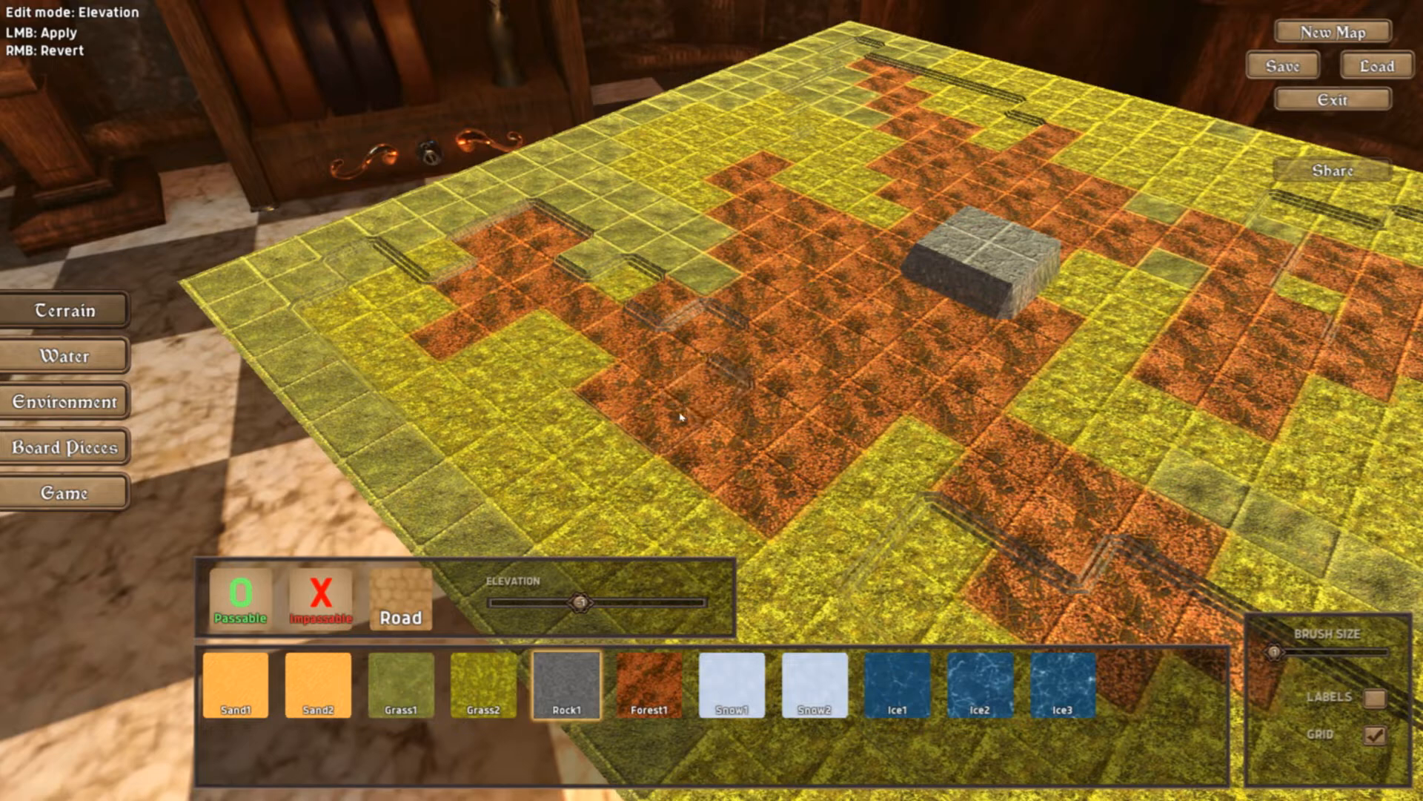
{"action": "left_click", "coordinate": [329, 604]}
{"action": "key", "text": "d"}
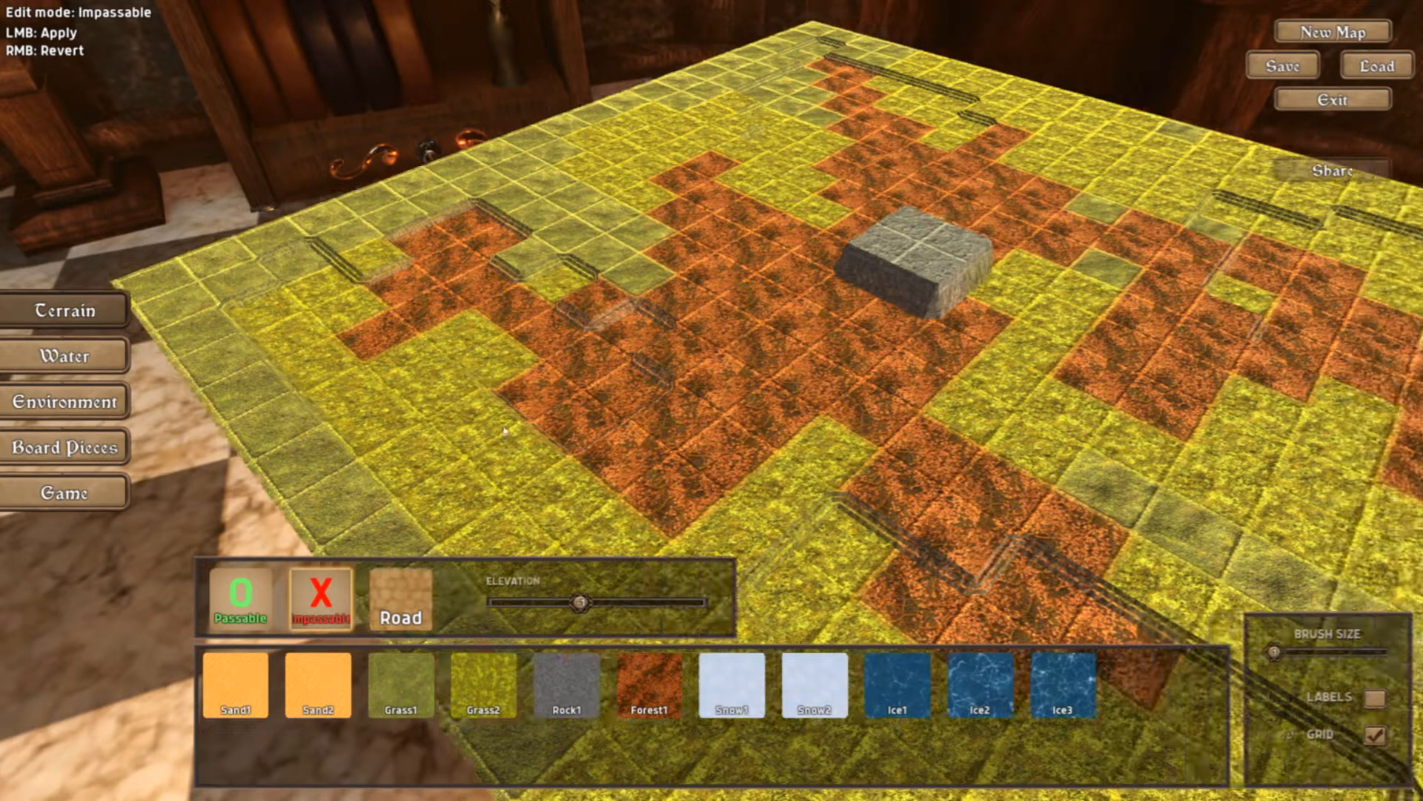
{"action": "left_click", "coordinate": [510, 673]}
{"action": "key", "text": "s"}
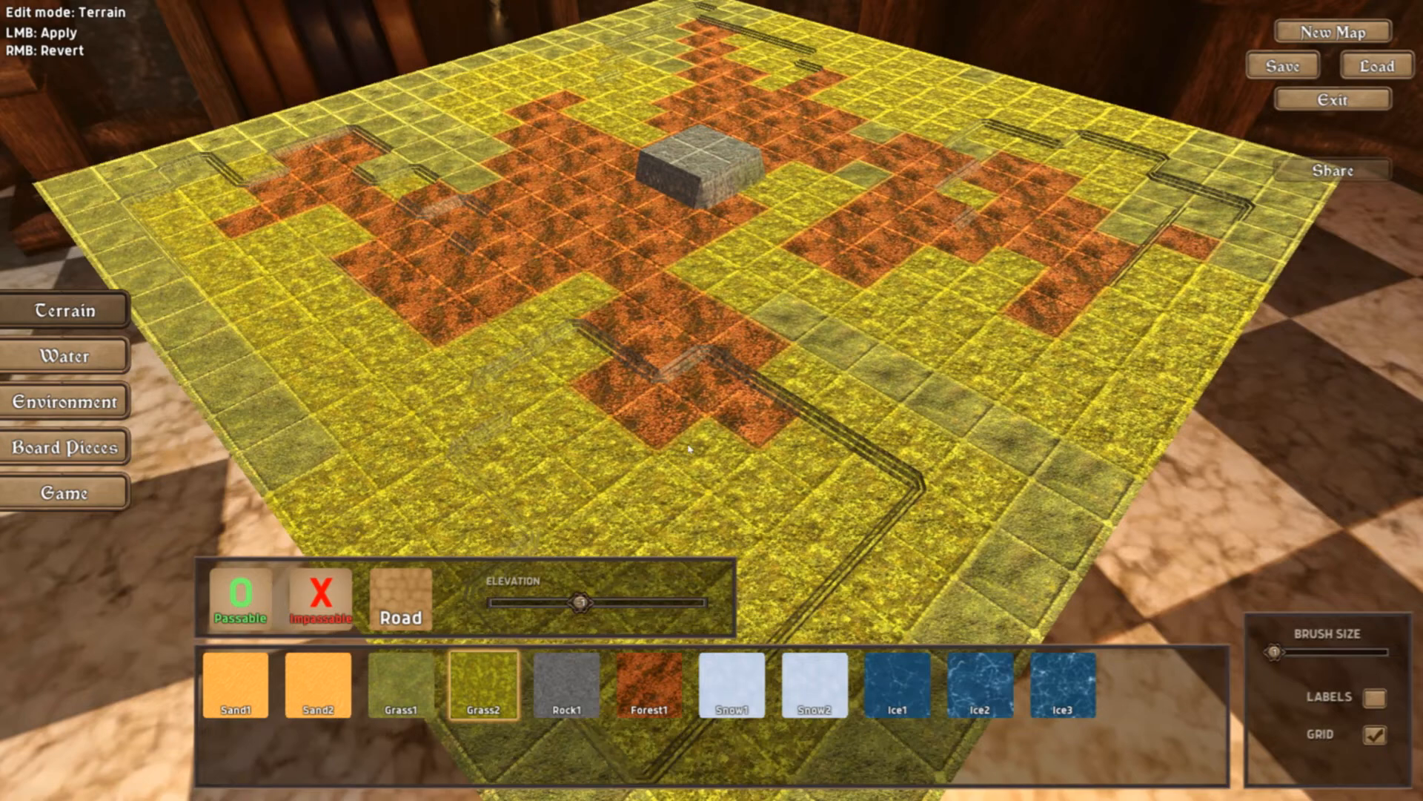
Fill the large sunken basin nearest the viewer with water at water level 0.
{"action": "left_click", "coordinate": [90, 358]}
{"action": "key", "text": "s"}
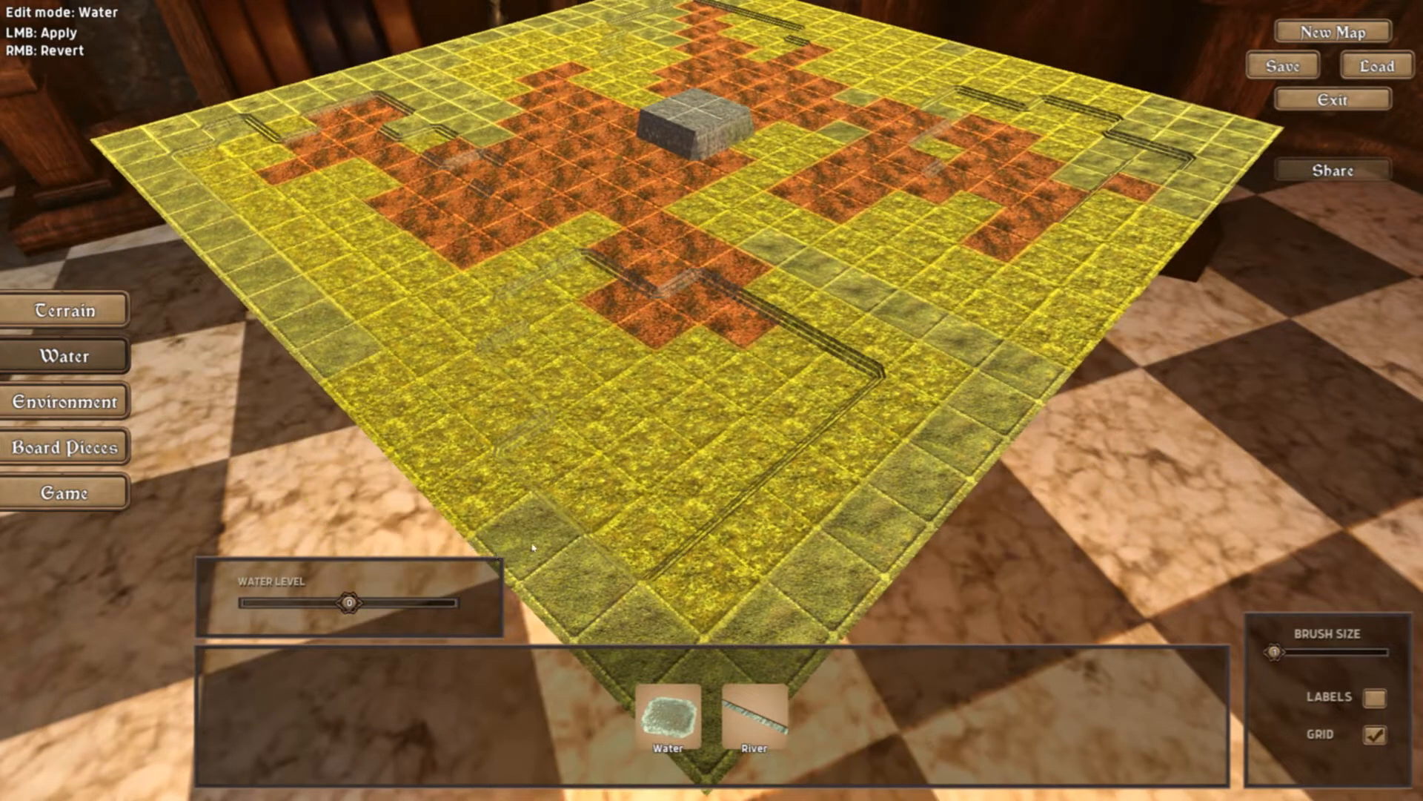
{"action": "key", "text": "w"}
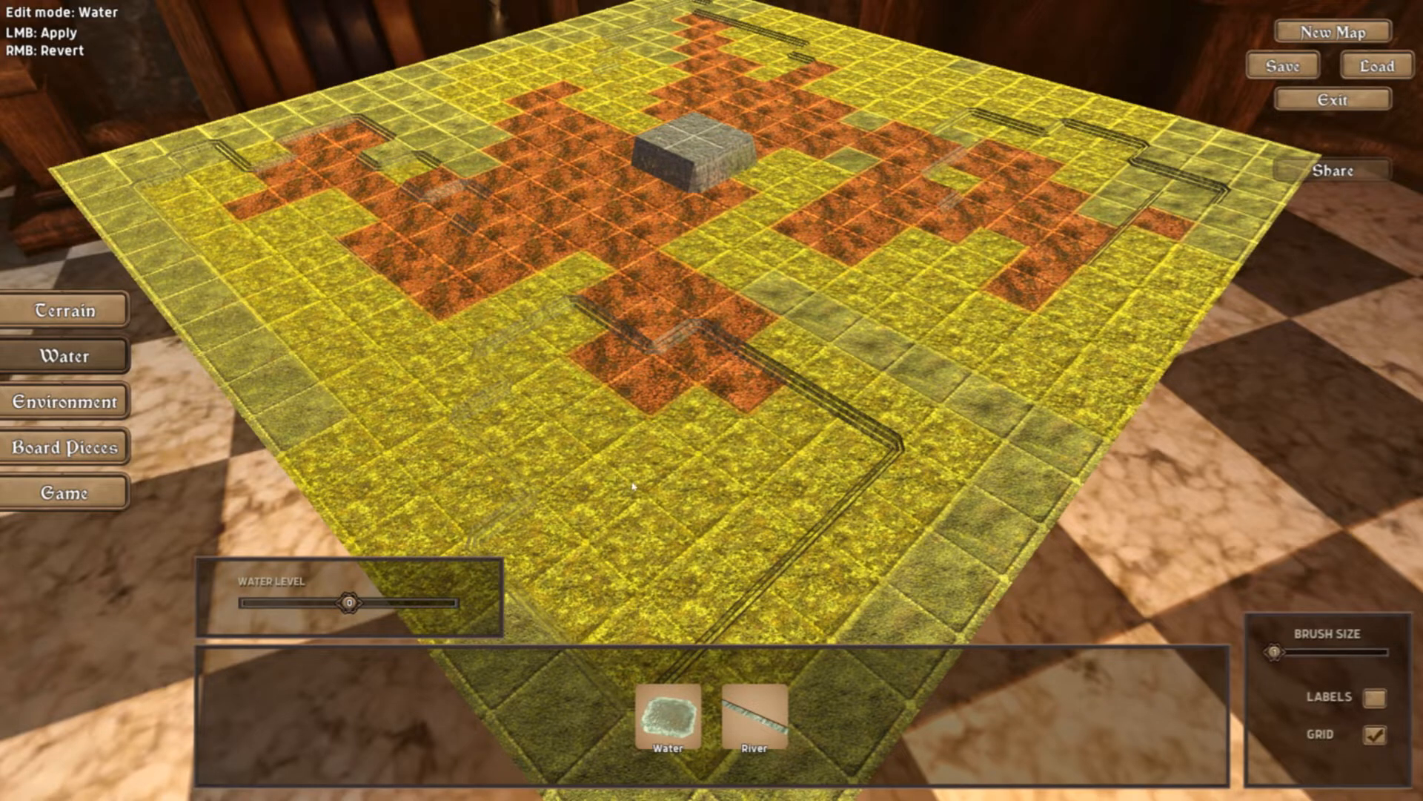
{"action": "key", "text": "w"}
{"action": "left_click_drag", "start_coordinate": [353, 610], "coordinate": [335, 605]}
{"action": "left_click", "coordinate": [667, 716]}
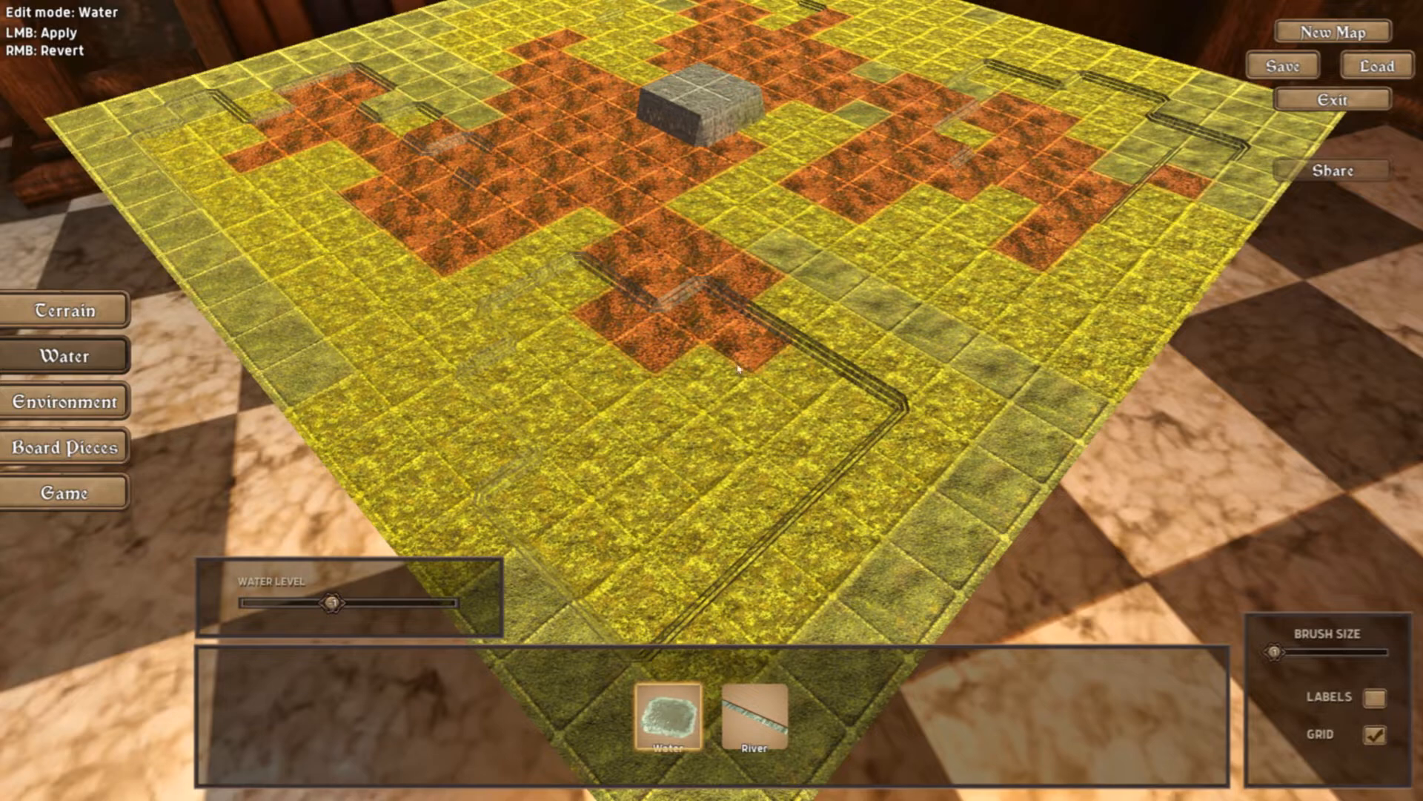
{"action": "mouse_move", "coordinate": [330, 604]}
{"action": "left_mouse_down"}
{"action": "mouse_move", "coordinate": [314, 605]}
{"action": "mouse_move", "coordinate": [349, 605]}
{"action": "left_mouse_up"}
{"action": "mouse_move", "coordinate": [682, 345]}
{"action": "left_mouse_down"}
{"action": "mouse_move", "coordinate": [829, 390]}
{"action": "mouse_move", "coordinate": [749, 511]}
{"action": "mouse_move", "coordinate": [588, 541]}
{"action": "mouse_move", "coordinate": [652, 444]}
{"action": "mouse_move", "coordinate": [551, 411]}
{"action": "mouse_move", "coordinate": [598, 388]}
{"action": "mouse_move", "coordinate": [603, 320]}
{"action": "left_mouse_up"}
Try placing river segments on the grass beside the near lake, and erase them again.
{"action": "left_click", "coordinate": [755, 715]}
{"action": "key", "text": "w"}
{"action": "key", "text": "d"}
{"action": "mouse_move", "coordinate": [693, 274]}
{"action": "left_mouse_down"}
{"action": "mouse_move", "coordinate": [1032, 487]}
{"action": "mouse_move", "coordinate": [822, 361]}
{"action": "left_mouse_up"}
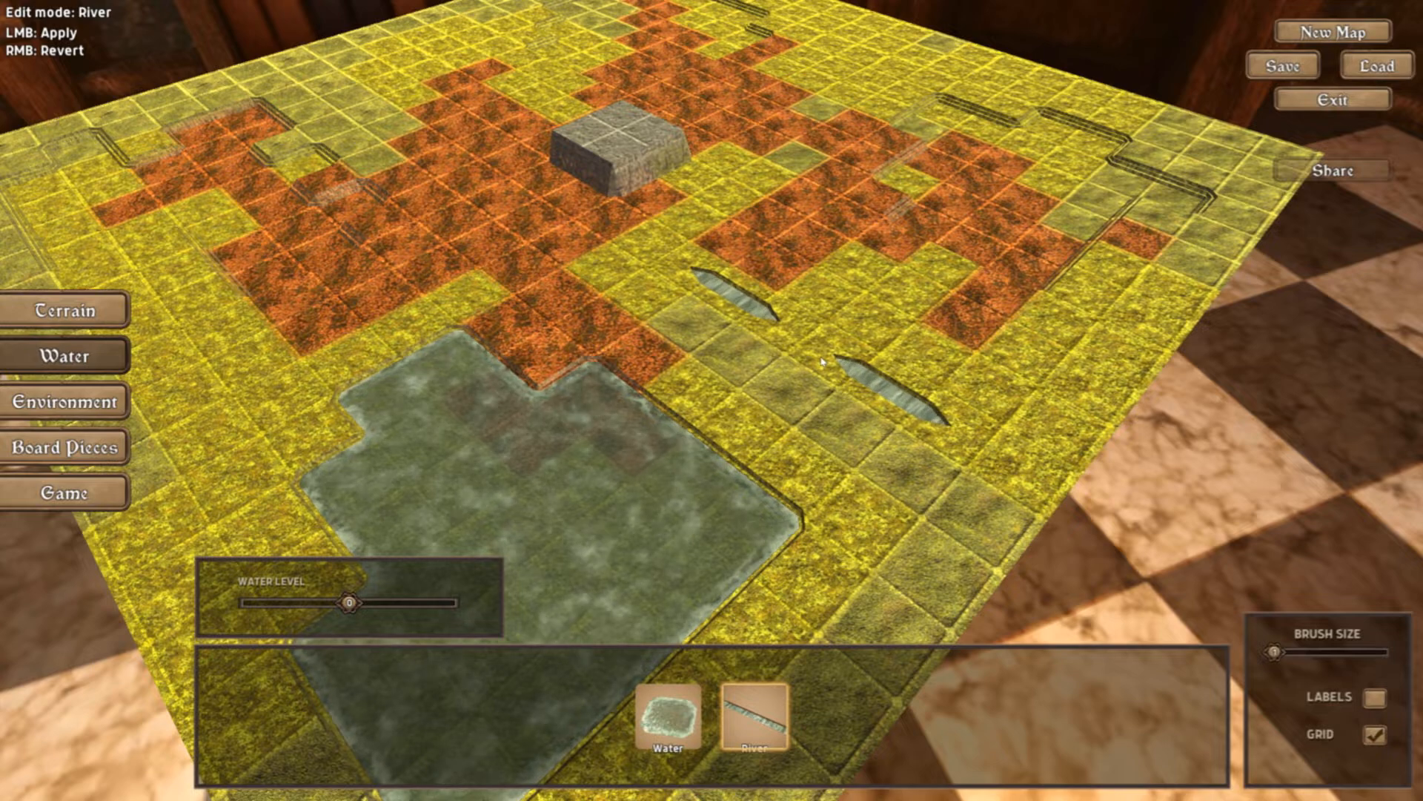
{"action": "right_click", "coordinate": [868, 380]}
{"action": "right_click", "coordinate": [919, 406]}
{"action": "right_click", "coordinate": [734, 293]}
{"action": "key", "text": "s"}
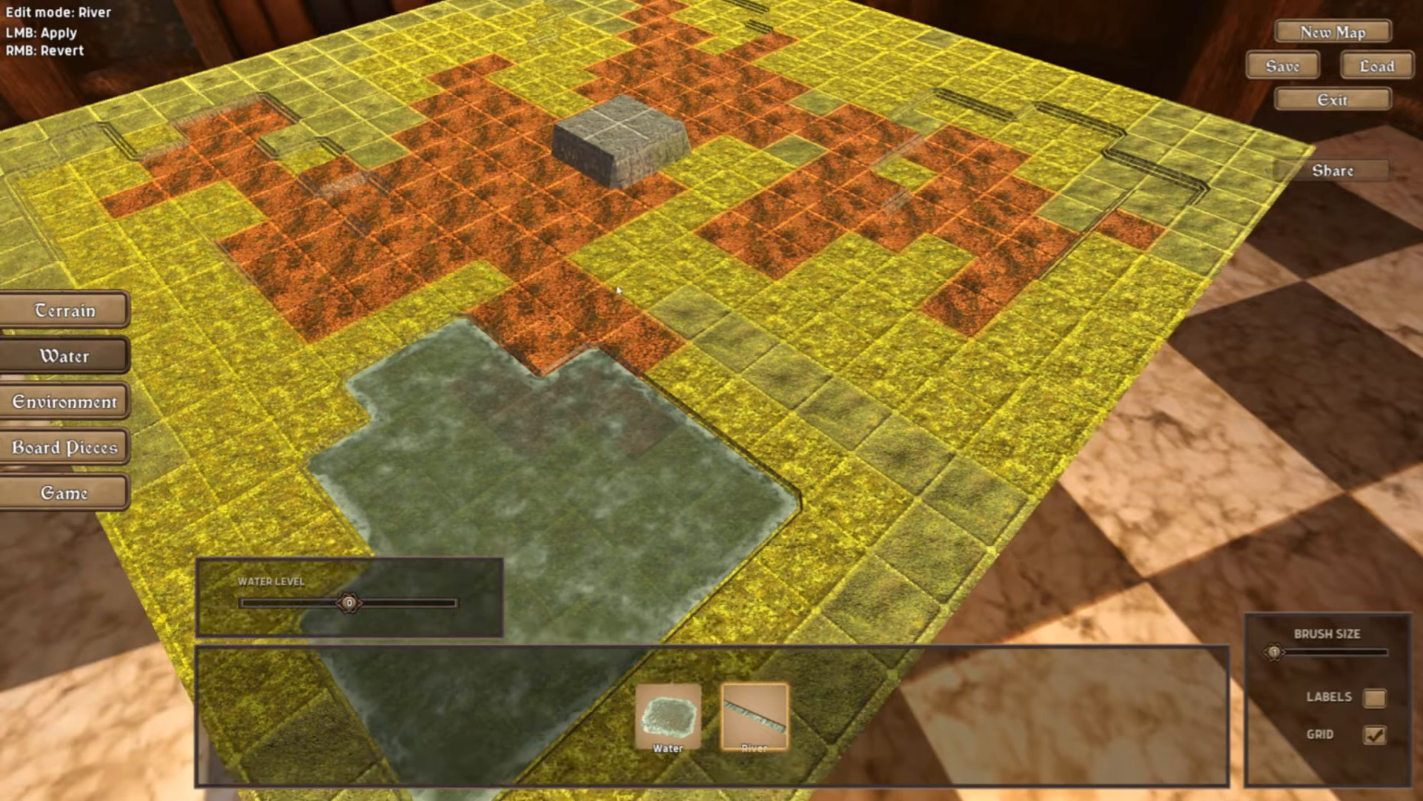
Fill the three remaining sunken basins around the central rock block with water.
{"action": "left_click", "coordinate": [668, 716]}
{"action": "key", "text": "a"}
{"action": "key", "text": "w"}
{"action": "mouse_move", "coordinate": [536, 235]}
{"action": "left_mouse_down"}
{"action": "mouse_move", "coordinate": [595, 287]}
{"action": "mouse_move", "coordinate": [519, 341]}
{"action": "mouse_move", "coordinate": [414, 191]}
{"action": "mouse_move", "coordinate": [319, 293]}
{"action": "mouse_move", "coordinate": [327, 259]}
{"action": "mouse_move", "coordinate": [382, 241]}
{"action": "left_mouse_up"}
{"action": "key", "text": "d"}
{"action": "key", "text": "w"}
{"action": "mouse_move", "coordinate": [636, 172]}
{"action": "left_mouse_down"}
{"action": "mouse_move", "coordinate": [591, 235]}
{"action": "mouse_move", "coordinate": [744, 146]}
{"action": "mouse_move", "coordinate": [643, 140]}
{"action": "left_mouse_up"}
{"action": "key", "text": "s"}
{"action": "key", "text": "d"}
{"action": "mouse_move", "coordinate": [1060, 319]}
{"action": "left_mouse_down"}
{"action": "mouse_move", "coordinate": [901, 273]}
{"action": "mouse_move", "coordinate": [936, 256]}
{"action": "mouse_move", "coordinate": [901, 370]}
{"action": "mouse_move", "coordinate": [879, 318]}
{"action": "left_mouse_up"}
{"action": "key", "text": "a"}
{"action": "key", "text": "s"}
Scatter Grass Summer vegetation in patches over the forest floor and the grassy areas around the lakes.
{"action": "left_click", "coordinate": [73, 406]}
{"action": "key", "text": "a"}
{"action": "key", "text": "s"}
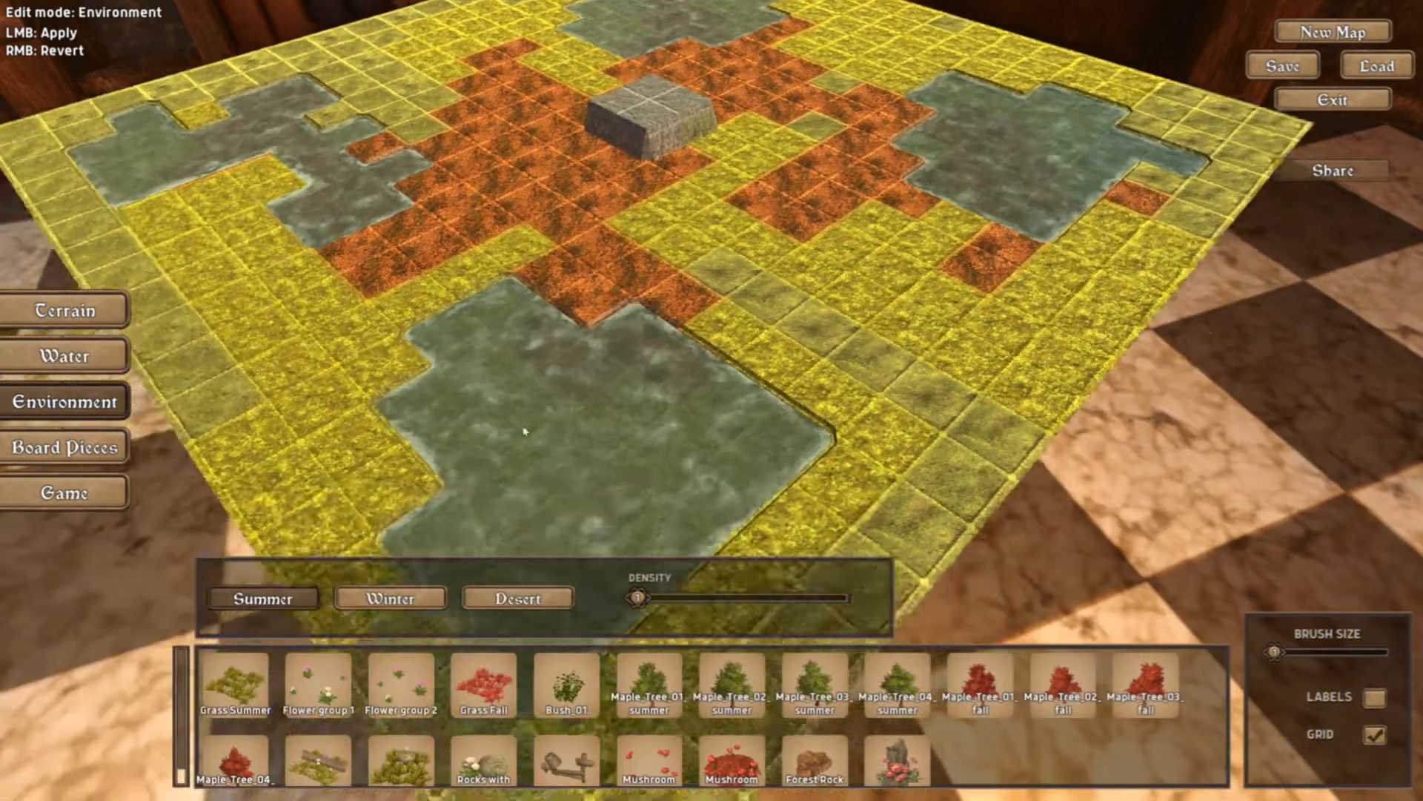
{"action": "left_click", "coordinate": [236, 685]}
{"action": "key", "text": "a"}
{"action": "key", "text": "w"}
{"action": "mouse_move", "coordinate": [585, 341]}
{"action": "left_mouse_down"}
{"action": "mouse_move", "coordinate": [742, 308]}
{"action": "mouse_move", "coordinate": [853, 182]}
{"action": "mouse_move", "coordinate": [850, 114]}
{"action": "left_mouse_up"}
{"action": "key", "text": "d"}
{"action": "key", "text": "w"}
{"action": "key", "text": "d"}
{"action": "key", "text": "w"}
{"action": "mouse_move", "coordinate": [927, 193]}
{"action": "left_mouse_down"}
{"action": "mouse_move", "coordinate": [1038, 178]}
{"action": "mouse_move", "coordinate": [1193, 255]}
{"action": "mouse_move", "coordinate": [1005, 313]}
{"action": "left_mouse_up"}
{"action": "key", "text": "s"}
{"action": "key", "text": "a"}
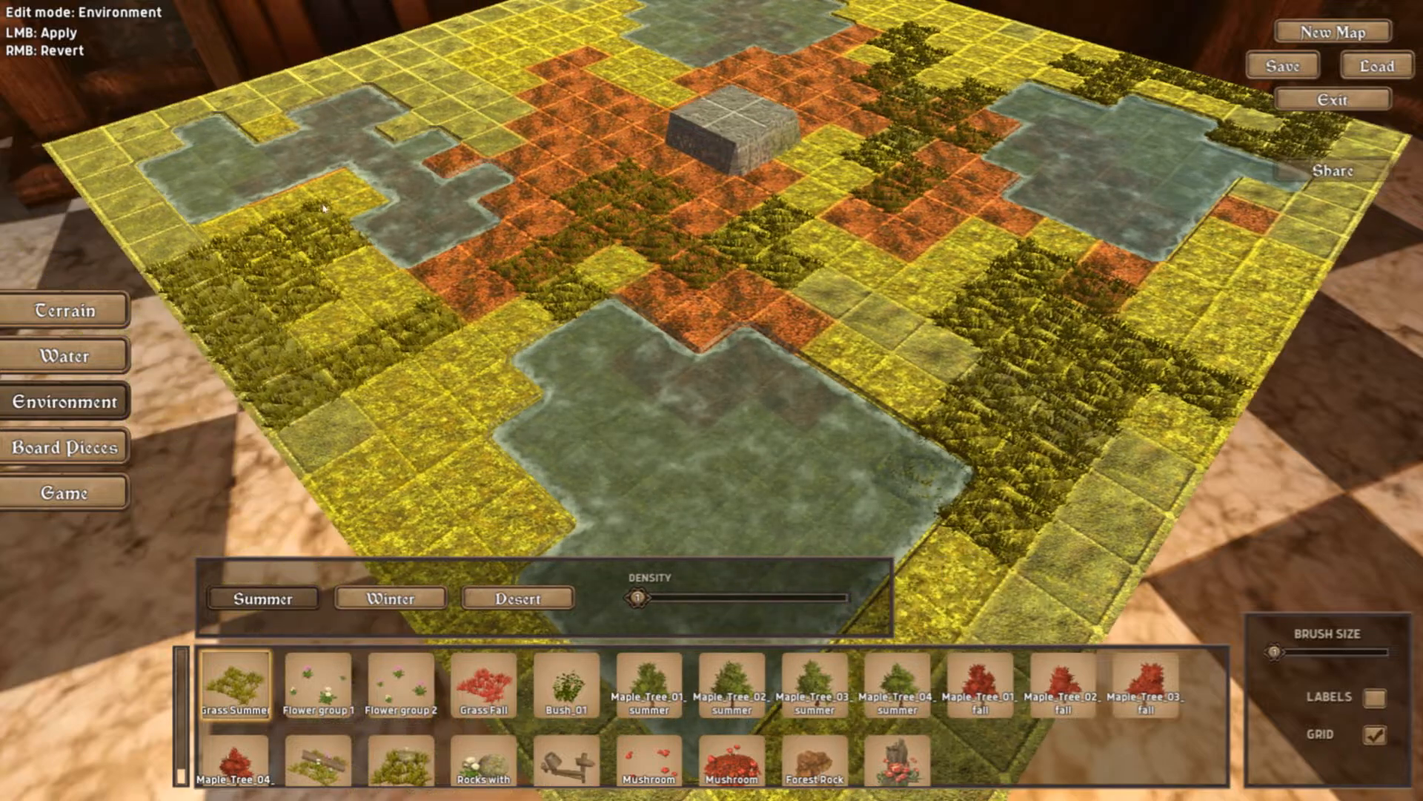
{"action": "key", "text": "w"}
{"action": "key", "text": "a"}
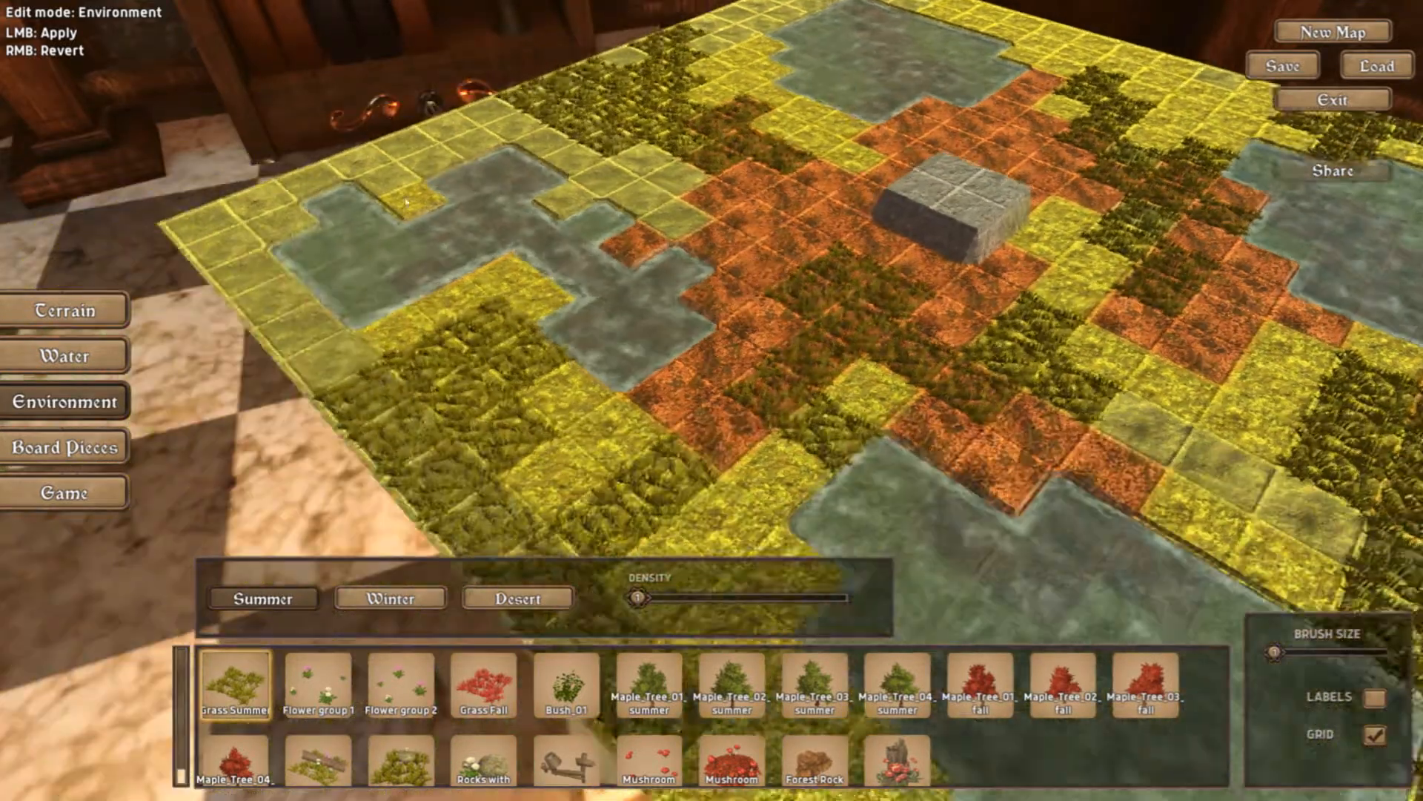
Place Maple Tree 01 summer trees on the central rock block and at a few spots beyond it.
{"action": "key", "text": "d"}
{"action": "left_click", "coordinate": [649, 683]}
{"action": "left_click", "coordinate": [794, 253]}
{"action": "left_click", "coordinate": [749, 268]}
{"action": "left_click", "coordinate": [782, 286]}
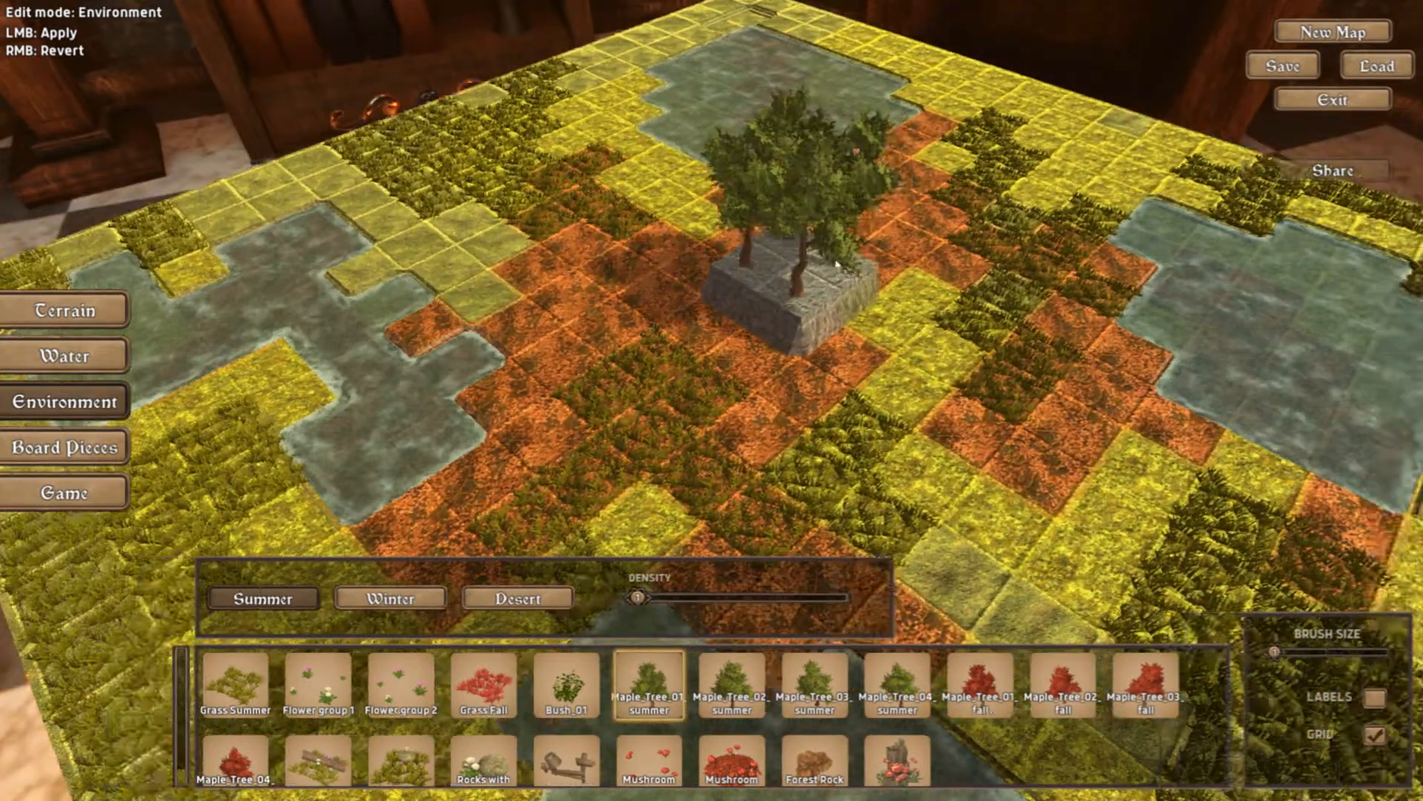
{"action": "key", "text": "d"}
{"action": "left_click", "coordinate": [834, 245]}
{"action": "left_click", "coordinate": [886, 159]}
{"action": "key", "text": "s"}
{"action": "key", "text": "a"}
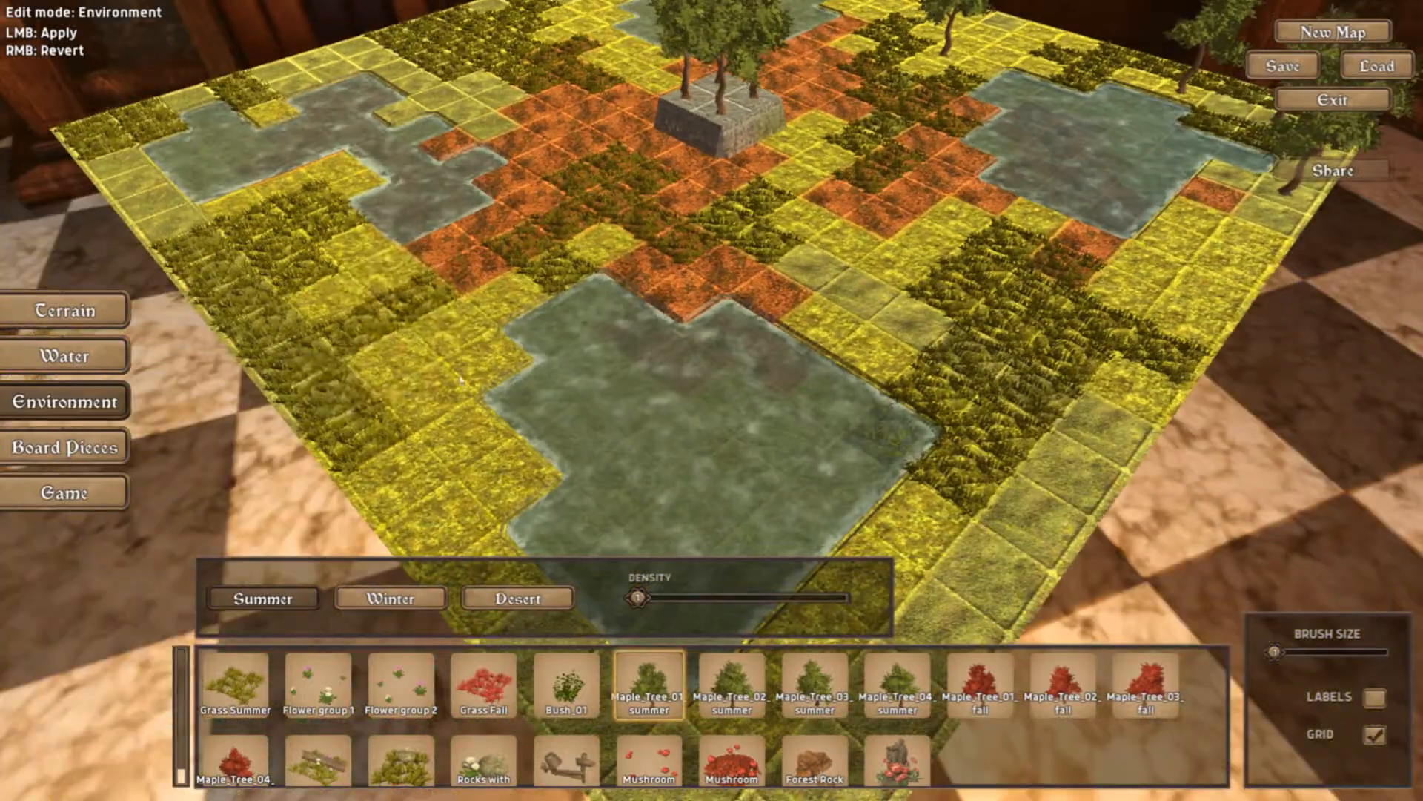
Add more Maple Tree 01 summer trees along the map's near edge and on the forest floor beside the rock block.
{"action": "left_click", "coordinate": [165, 234]}
{"action": "key", "text": "w"}
{"action": "left_click", "coordinate": [271, 193]}
{"action": "left_click", "coordinate": [419, 374]}
{"action": "left_click", "coordinate": [827, 245]}
{"action": "key", "text": "d"}
{"action": "left_click", "coordinate": [786, 345]}
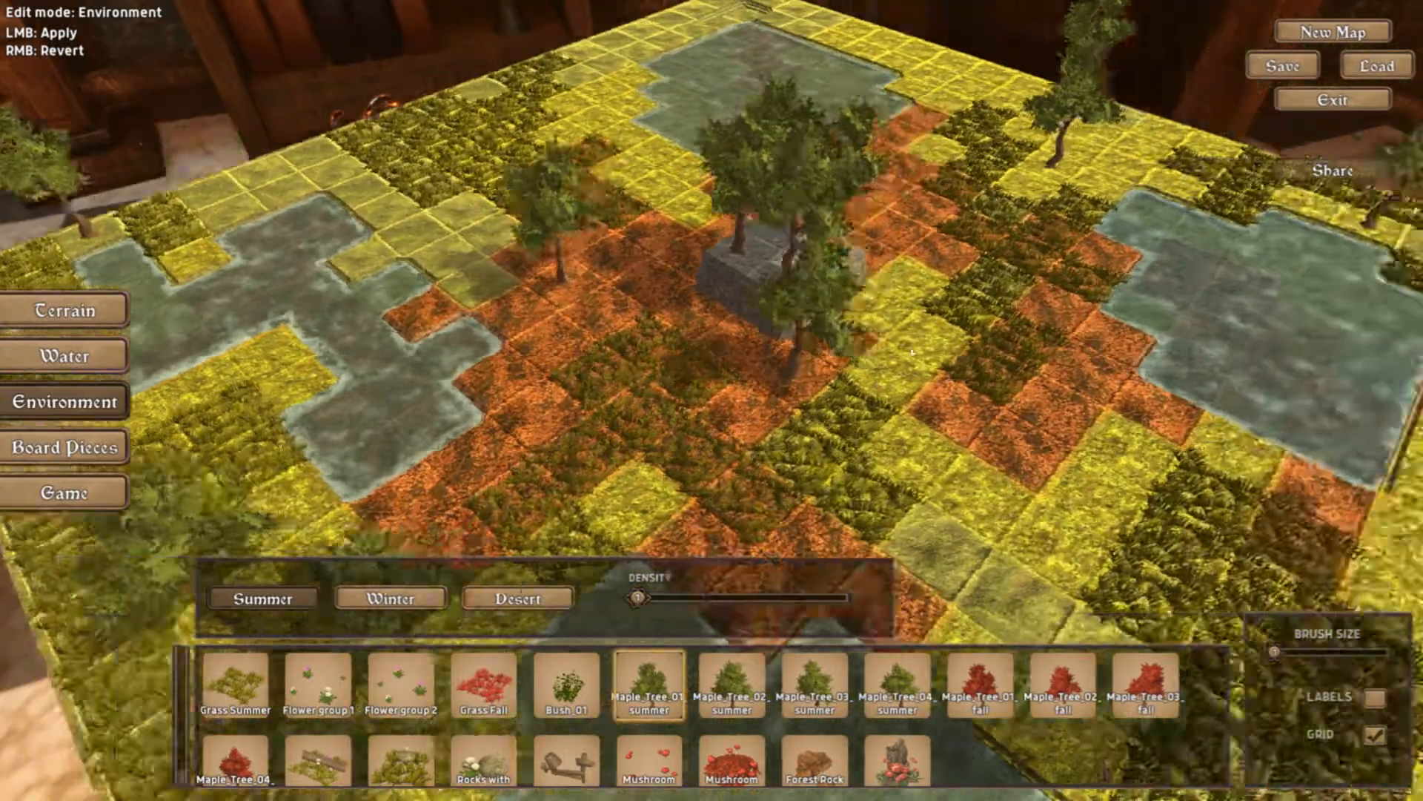
Place rocks with plants beside the lakes and on the grass and forest floor around the central rock block.
{"action": "key", "text": "s"}
{"action": "key", "text": "w"}
{"action": "key", "text": "d"}
{"action": "left_click", "coordinate": [978, 319]}
{"action": "key", "text": "a"}
{"action": "left_click", "coordinate": [953, 174]}
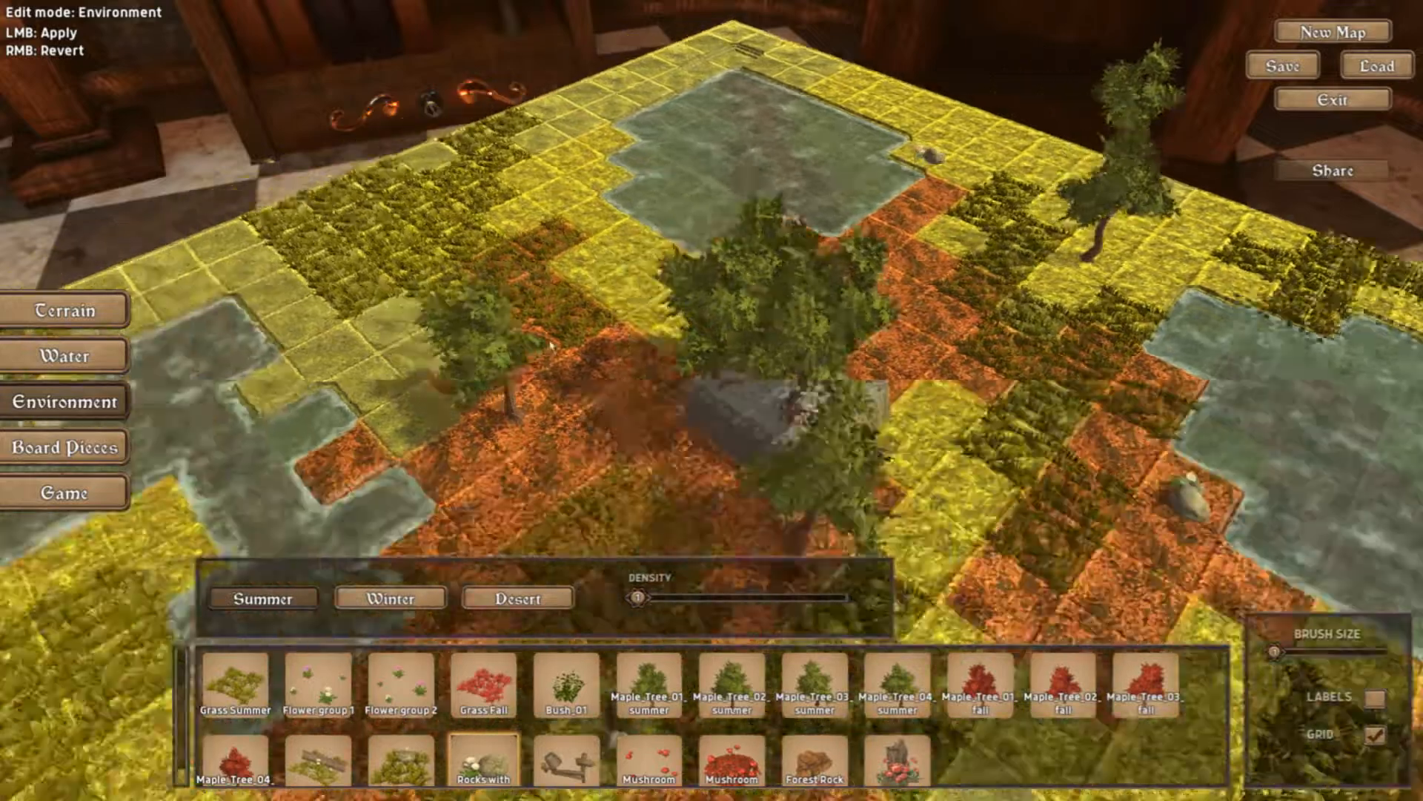
{"action": "key", "text": "s"}
{"action": "left_click", "coordinate": [581, 305]}
Place the broken wooden prop on the grass beside the near lake and, with Maple Tree 02 summer selected, revert a nearby cell.
{"action": "left_click", "coordinate": [567, 760]}
{"action": "left_click", "coordinate": [554, 449]}
{"action": "key", "text": "a"}
{"action": "key", "text": "d"}
{"action": "key", "text": "s"}
{"action": "left_click", "coordinate": [732, 686]}
{"action": "right_click", "coordinate": [596, 475]}
{"action": "key", "text": "d"}
{"action": "key", "text": "w"}
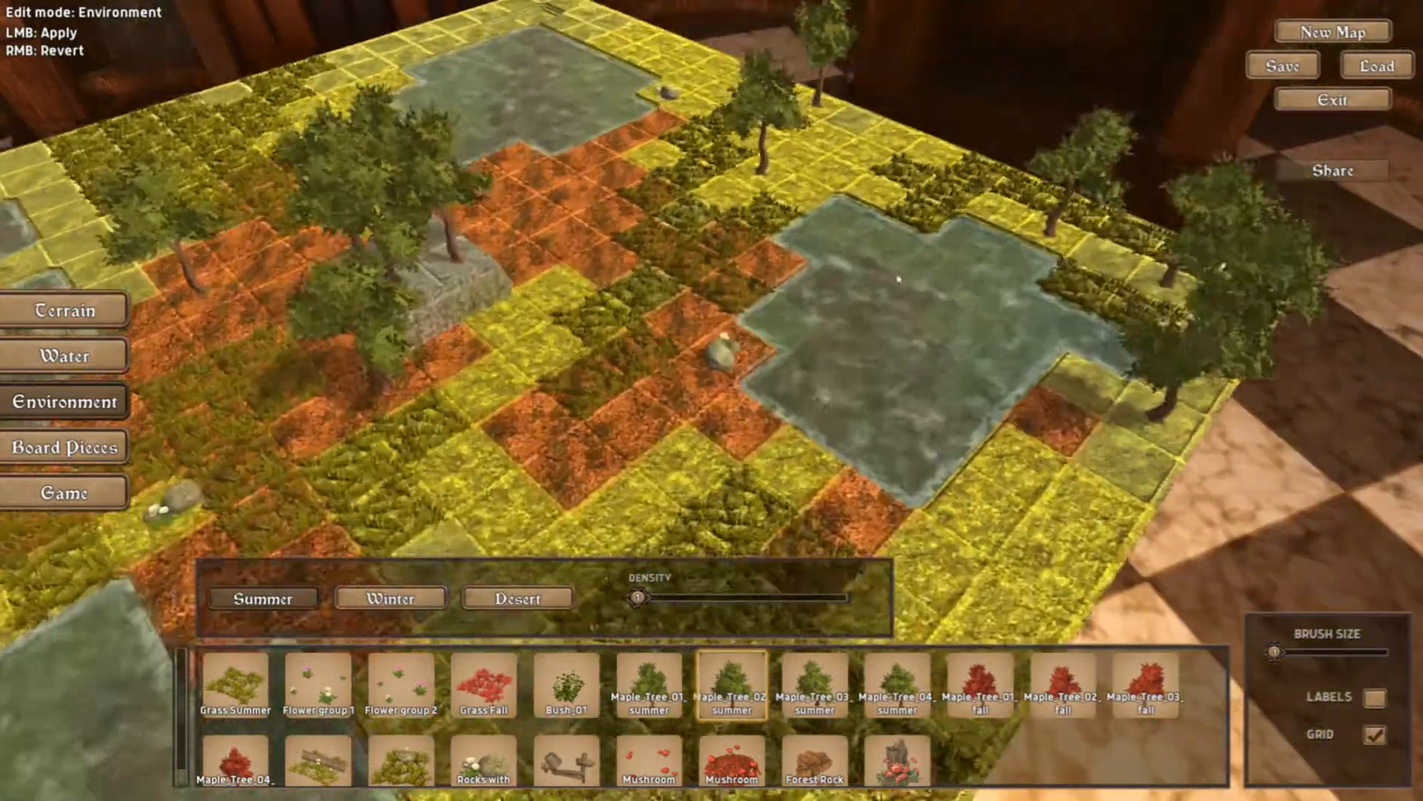
{"action": "key", "text": "s"}
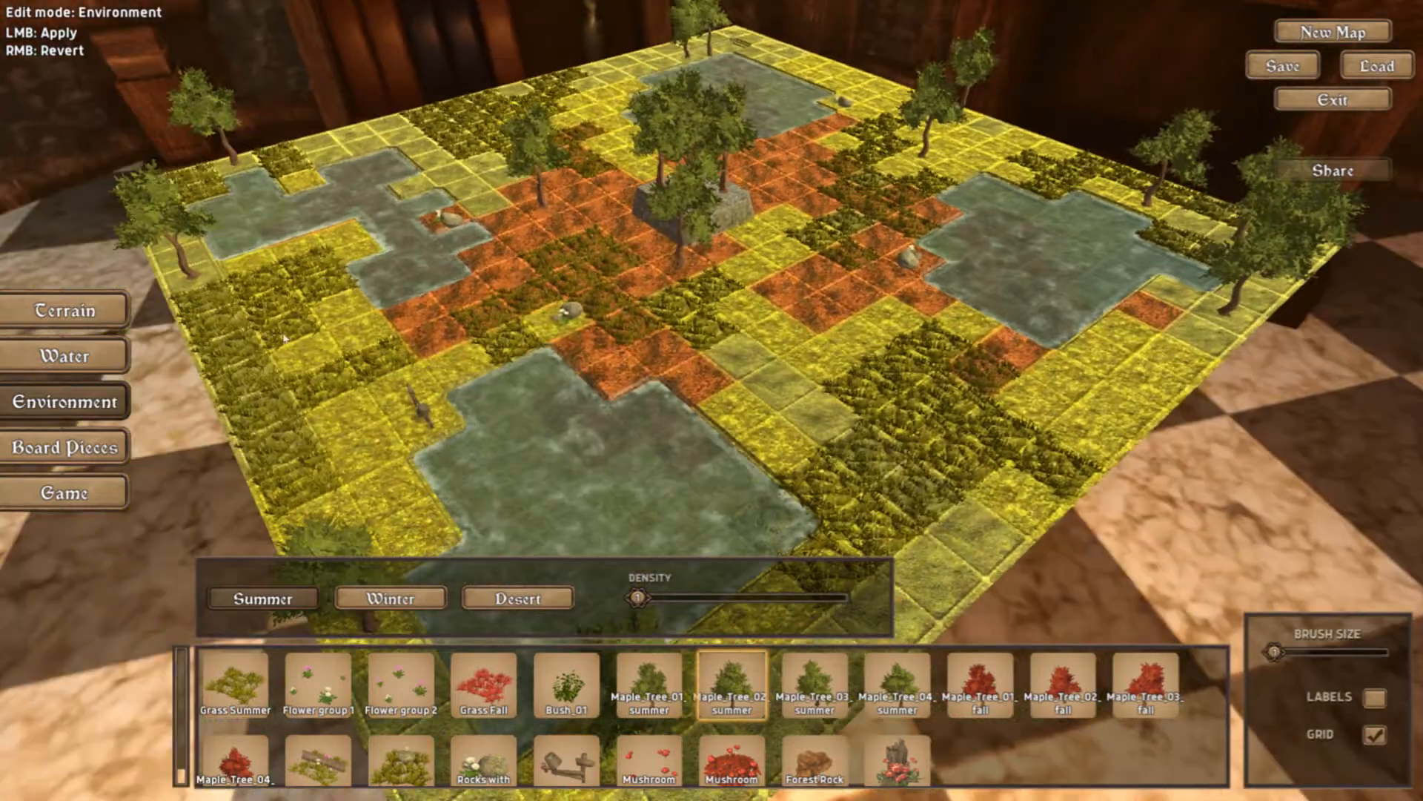
Mark the cells under the trees on the central rock block and the adjoining forest floor as impassable.
{"action": "left_click", "coordinate": [65, 311]}
{"action": "key", "text": "a"}
{"action": "left_click", "coordinate": [321, 599]}
{"action": "key", "text": "w"}
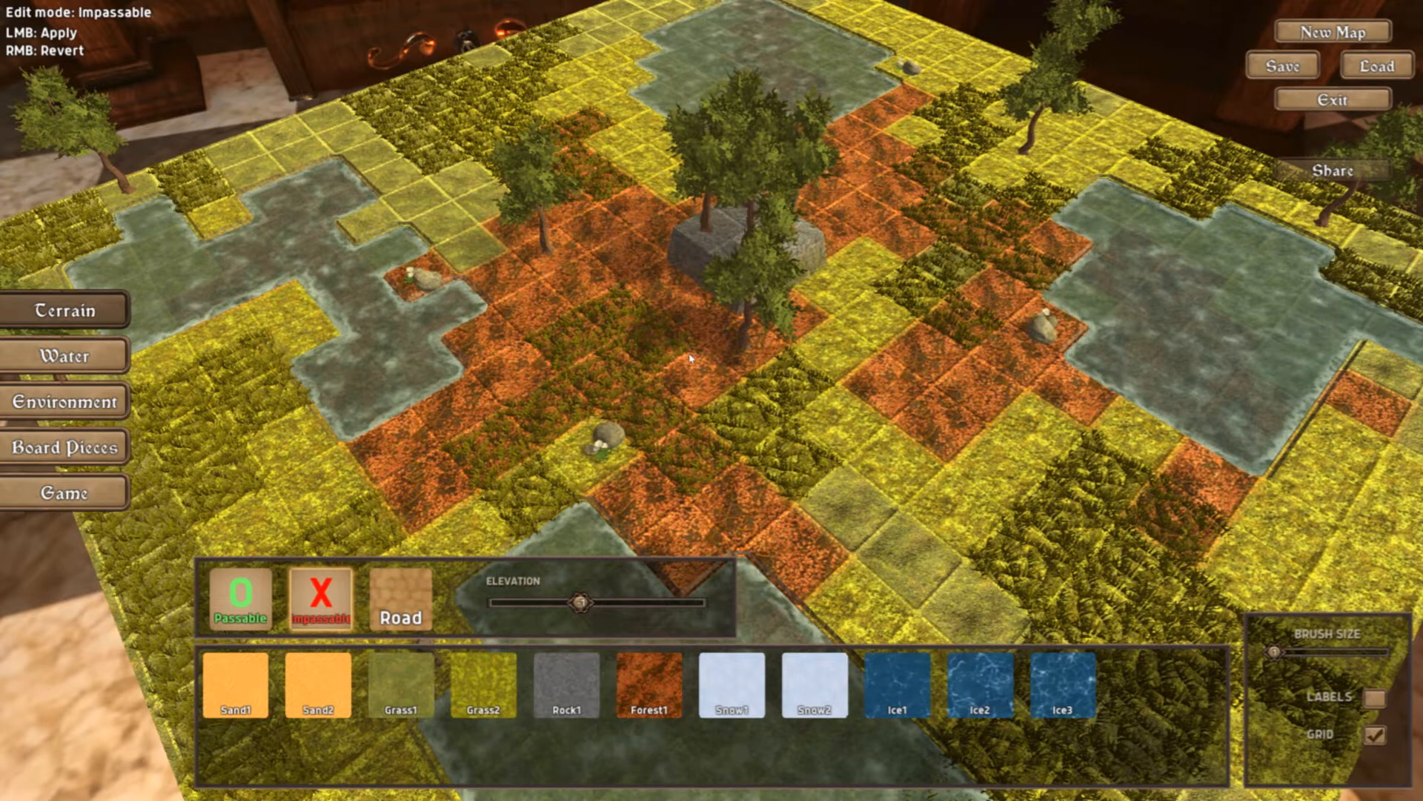
{"action": "scroll", "coordinate": [690, 358], "scroll_direction": "down", "scroll_amount": 3}
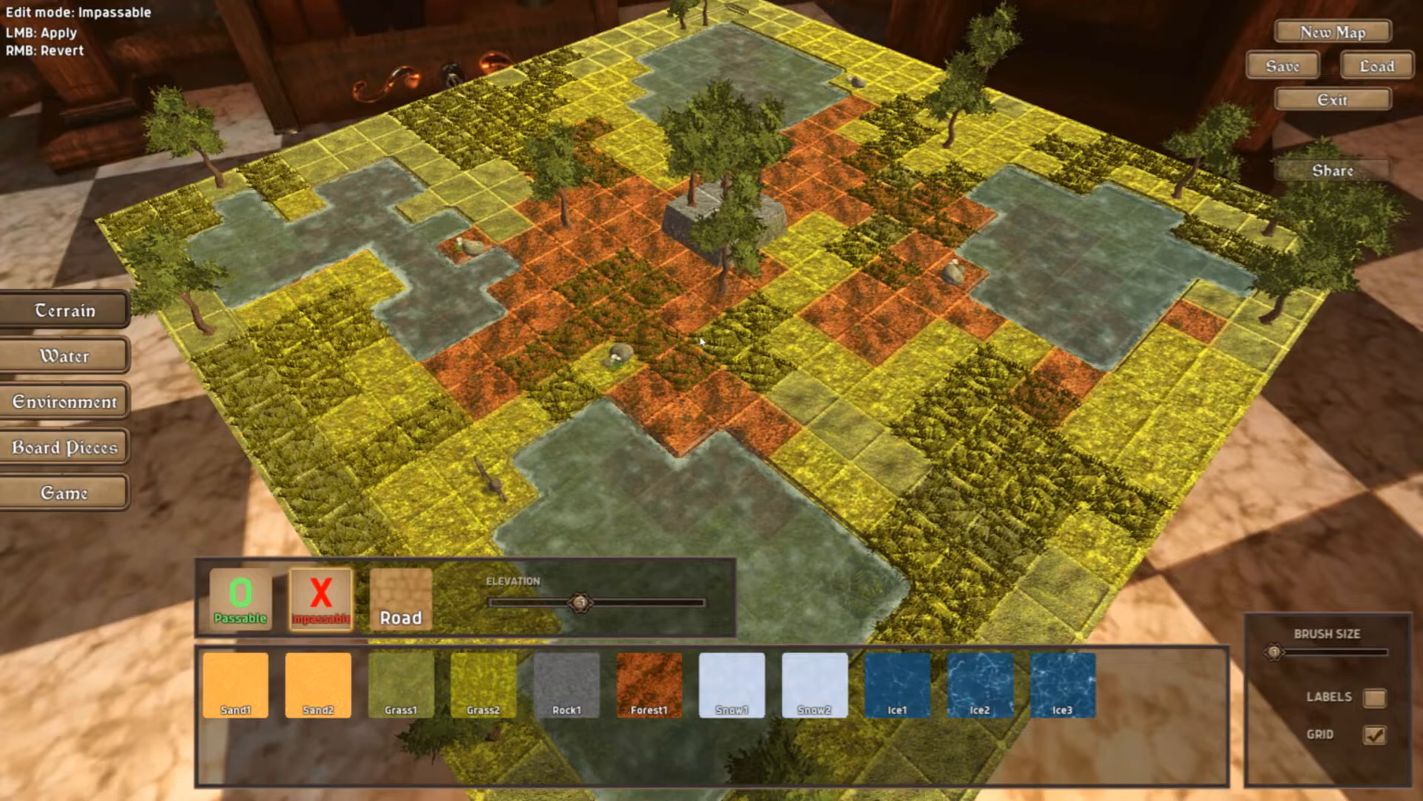
{"action": "scroll", "coordinate": [694, 369], "scroll_direction": "up", "scroll_amount": 2}
{"action": "left_click", "coordinate": [721, 404]}
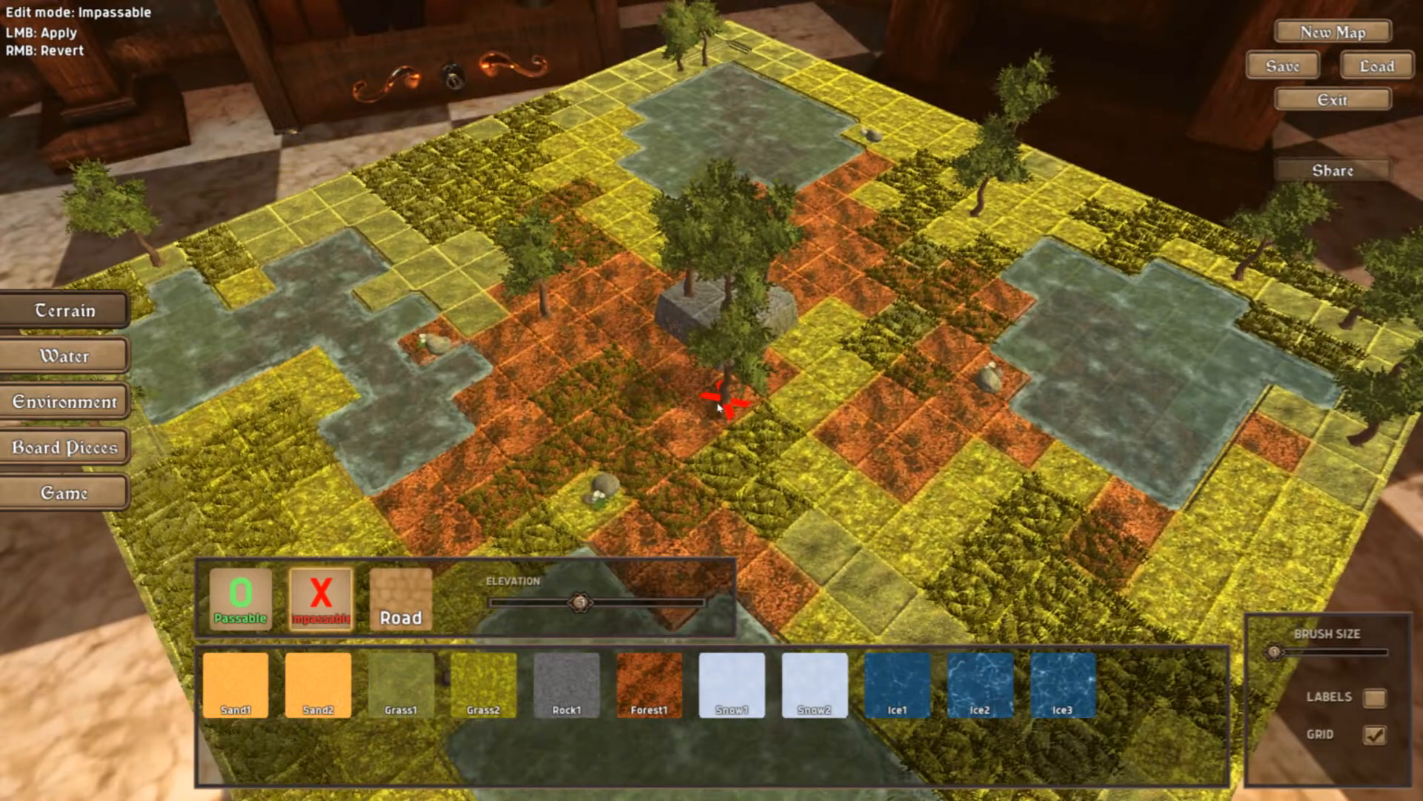
{"action": "left_click", "coordinate": [552, 324]}
{"action": "key", "text": "q"}
{"action": "left_click", "coordinate": [797, 352]}
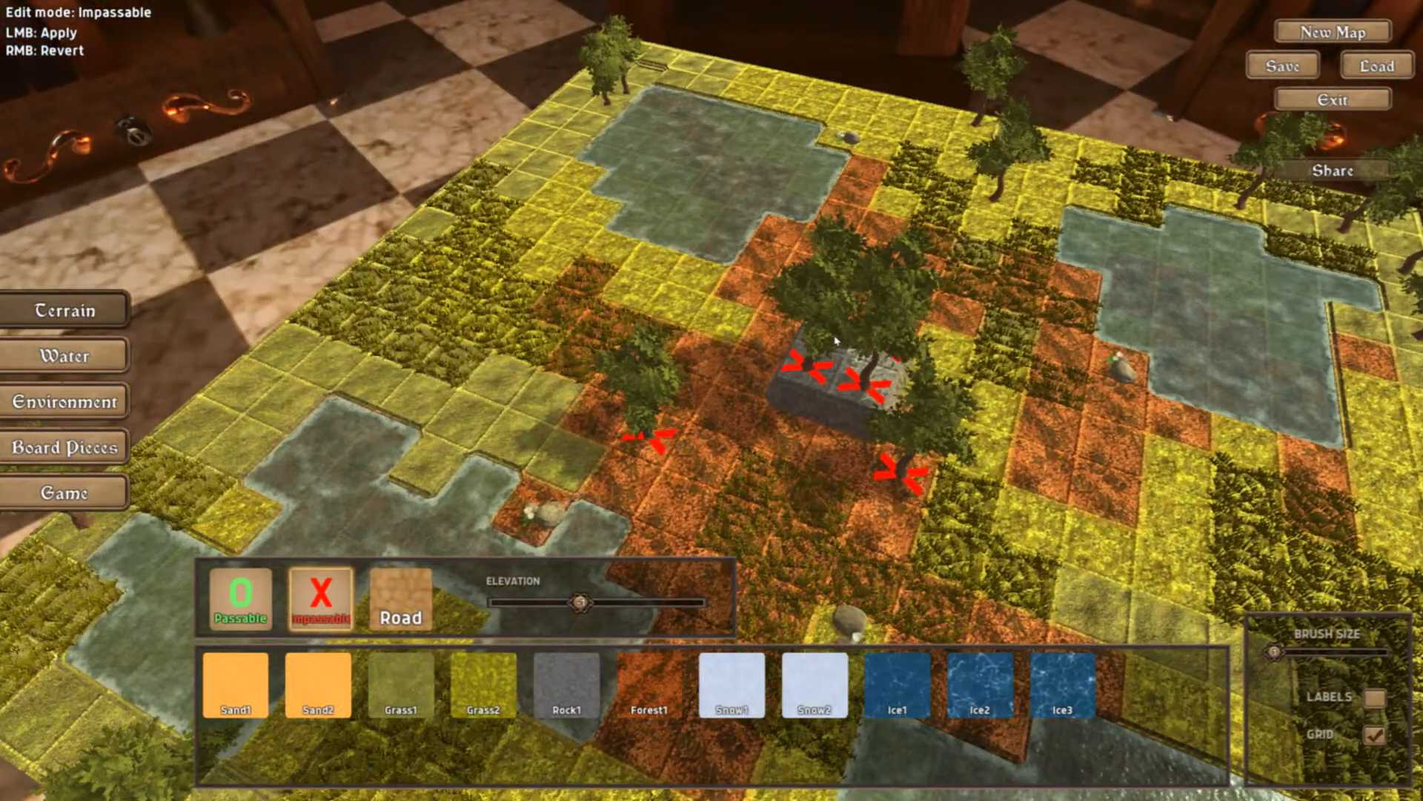
{"action": "key", "text": "q"}
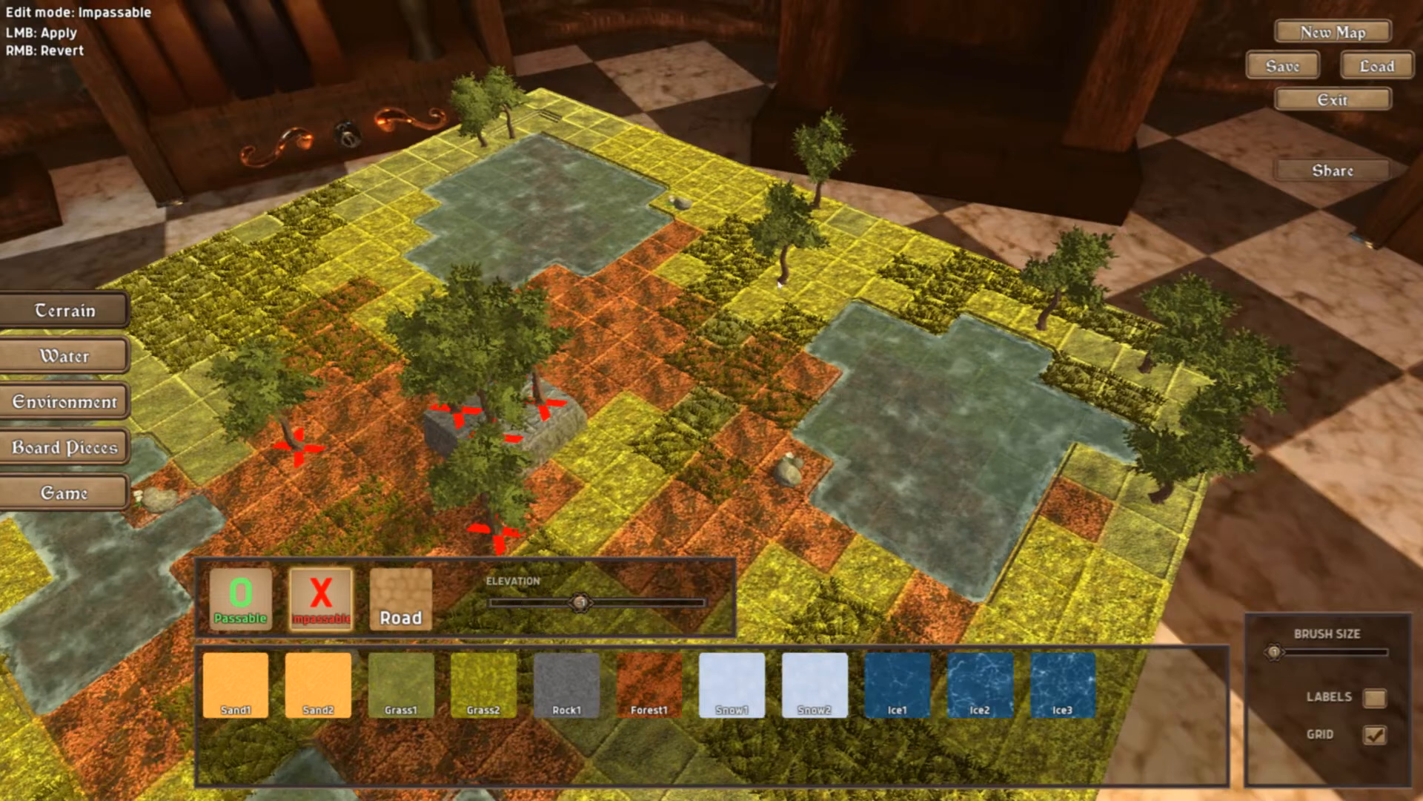
Mark the tree cells along the map's far edges and corner and the rock cell by the side lake as impassable.
{"action": "left_click", "coordinate": [783, 282]}
{"action": "left_click", "coordinate": [820, 208]}
{"action": "left_click", "coordinate": [1041, 326]}
{"action": "left_click", "coordinate": [1146, 368]}
{"action": "left_click", "coordinate": [797, 473]}
{"action": "key", "text": "w"}
{"action": "left_click", "coordinate": [575, 190]}
{"action": "left_click", "coordinate": [601, 186]}
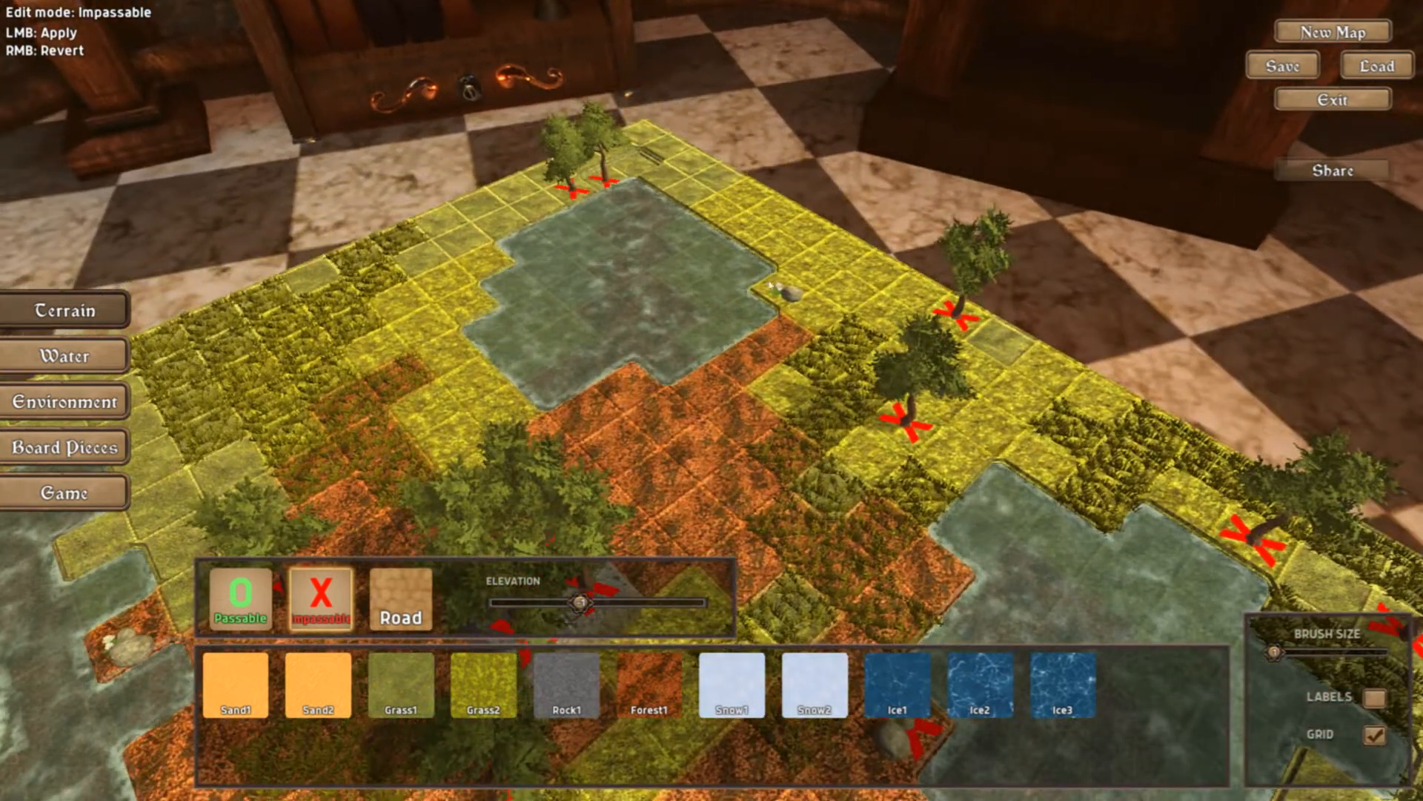
Mark the remaining rock, tree and wooden prop cells around the other lakes and the map's near edges as impassable.
{"action": "left_click", "coordinate": [784, 292]}
{"action": "key", "text": "s"}
{"action": "key", "text": "a"}
{"action": "left_click", "coordinate": [501, 195]}
{"action": "left_click", "coordinate": [460, 330]}
{"action": "left_click", "coordinate": [701, 307]}
{"action": "left_click", "coordinate": [832, 476]}
{"action": "key", "text": "s"}
{"action": "left_click", "coordinate": [660, 424]}
{"action": "left_click", "coordinate": [864, 523]}
{"action": "left_click", "coordinate": [693, 268]}
{"action": "key", "text": "w"}
{"action": "key", "text": "q"}
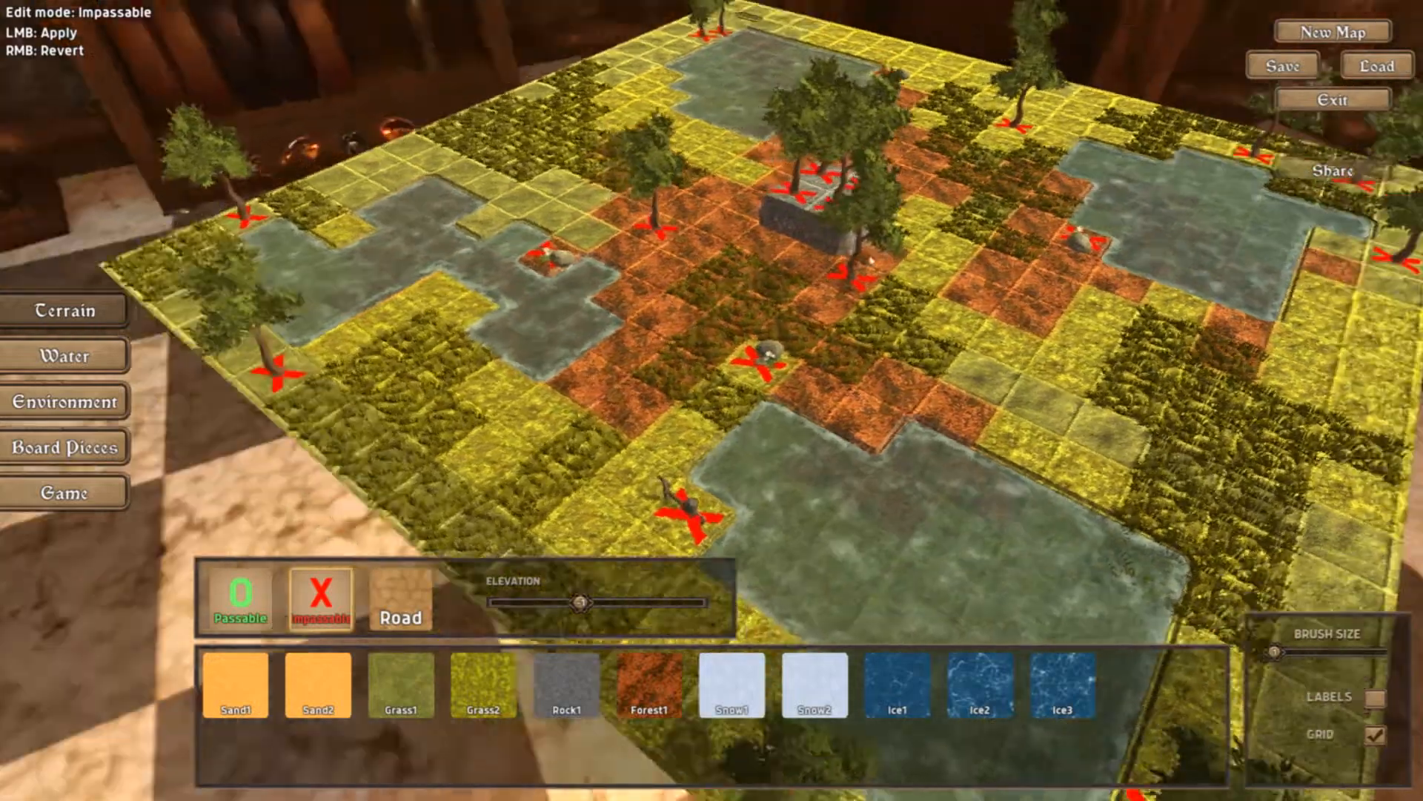
{"action": "key", "text": "w"}
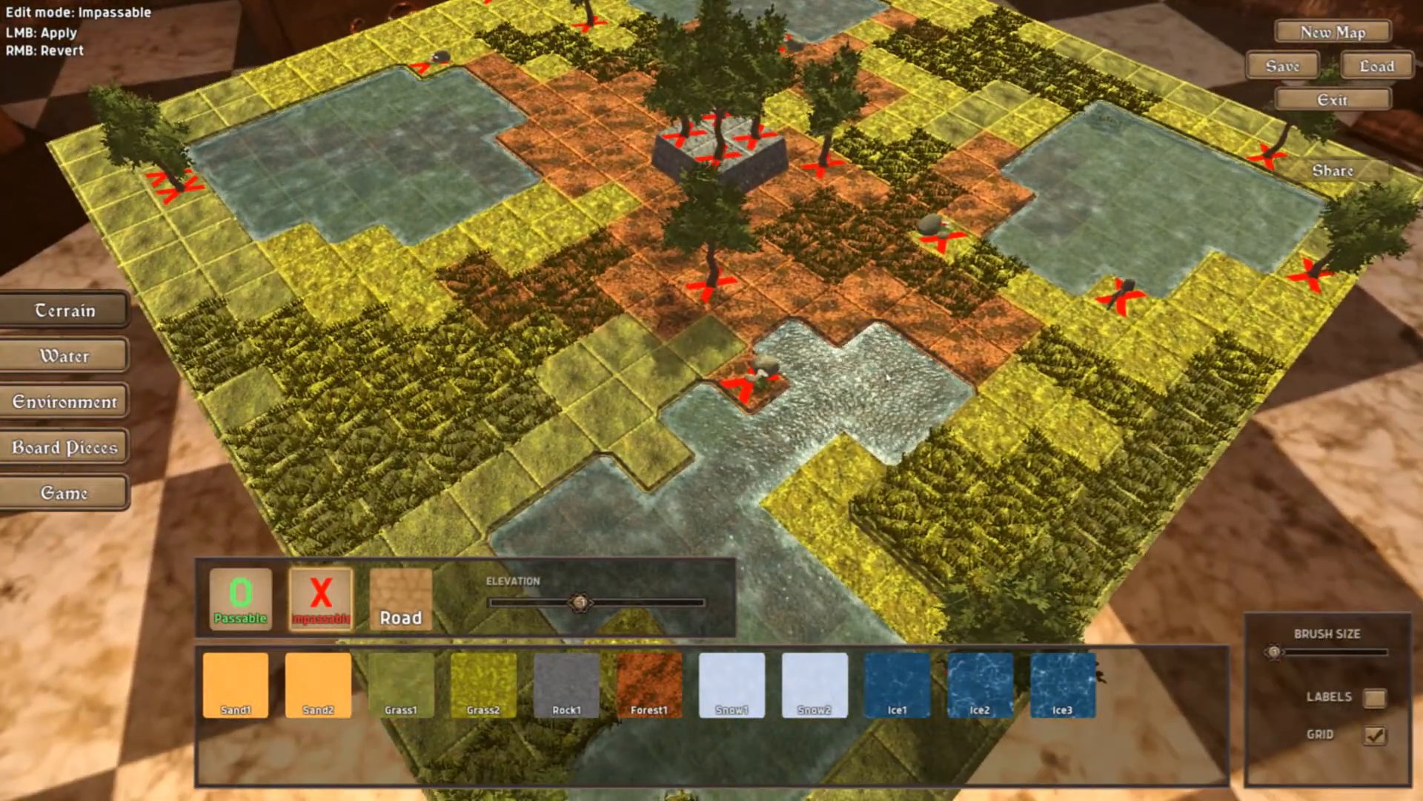
{"action": "left_click_drag", "start_coordinate": [887, 375], "coordinate": [875, 324]}
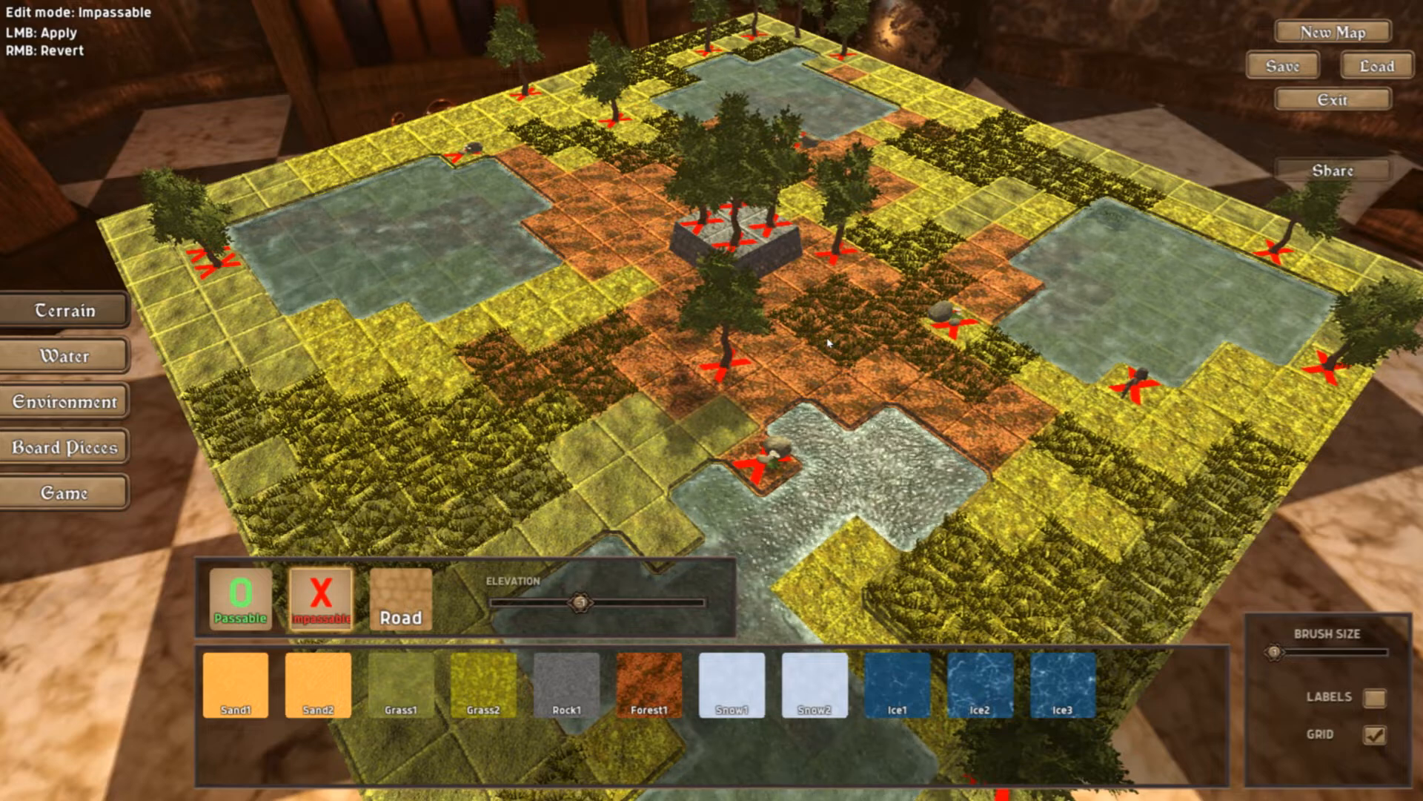
Open the board pieces and compare the Eastern and Western sets.
{"action": "left_click", "coordinate": [64, 448]}
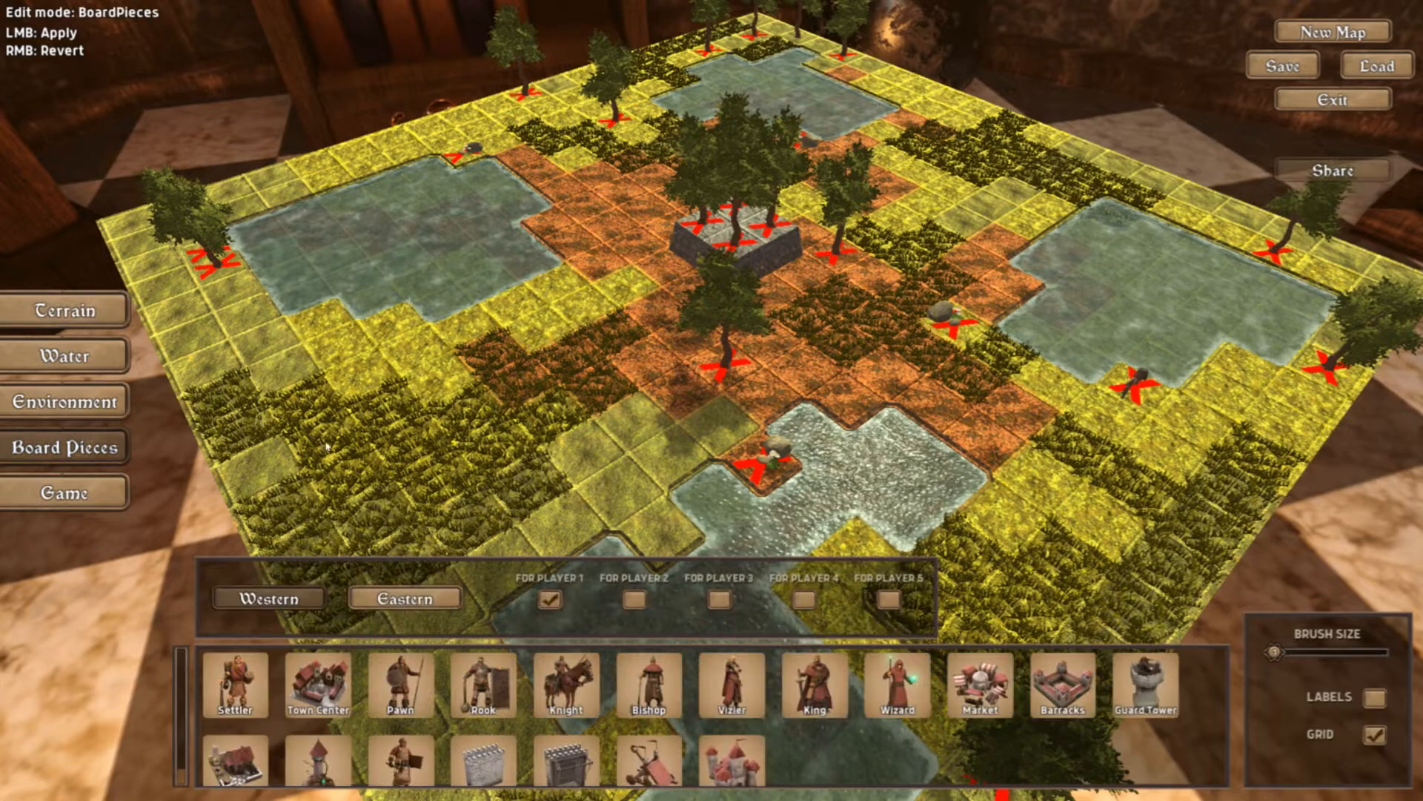
{"action": "left_click_drag", "start_coordinate": [653, 384], "coordinate": [2, 336]}
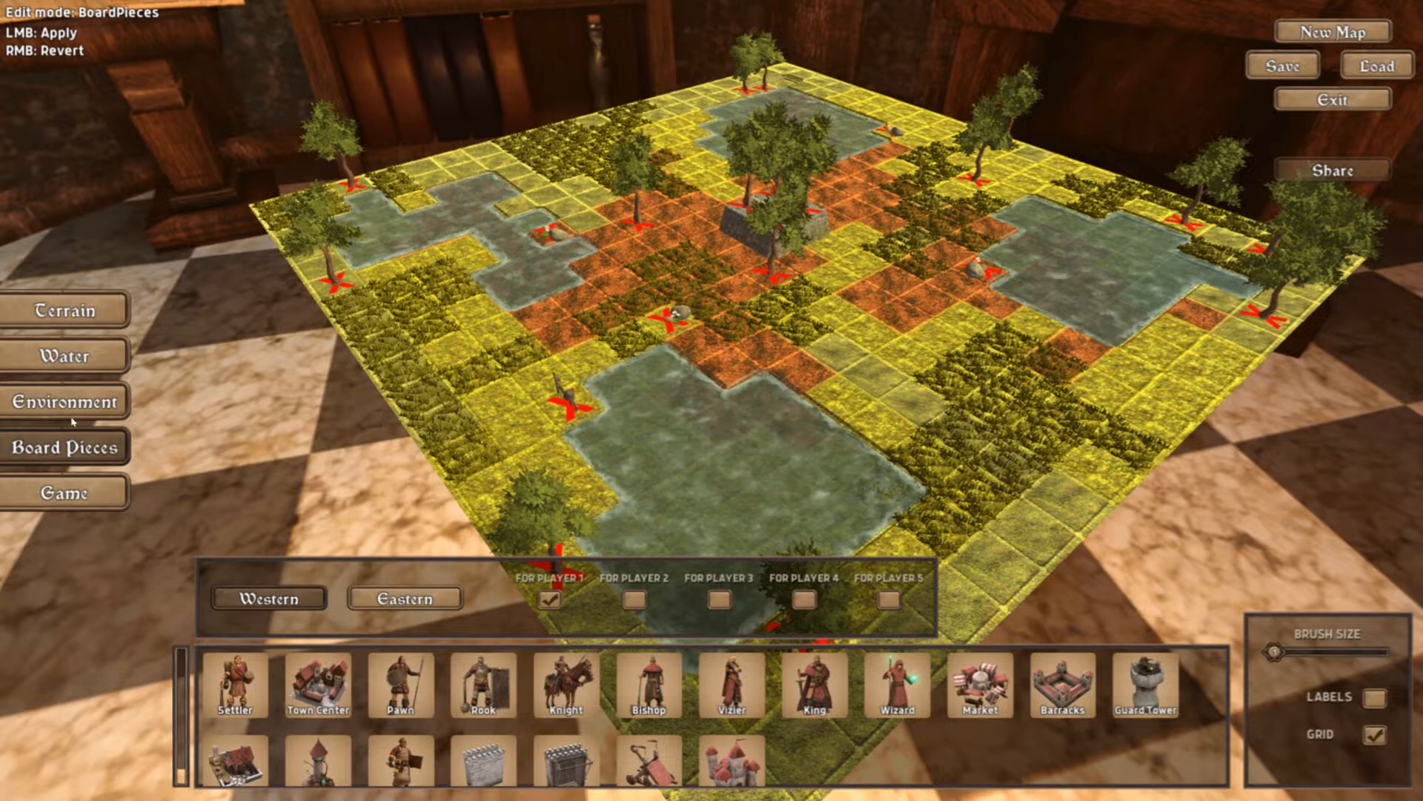
{"action": "scroll", "coordinate": [373, 676], "scroll_direction": "down", "scroll_amount": 1}
{"action": "scroll", "coordinate": [373, 677], "scroll_direction": "up", "scroll_amount": 1}
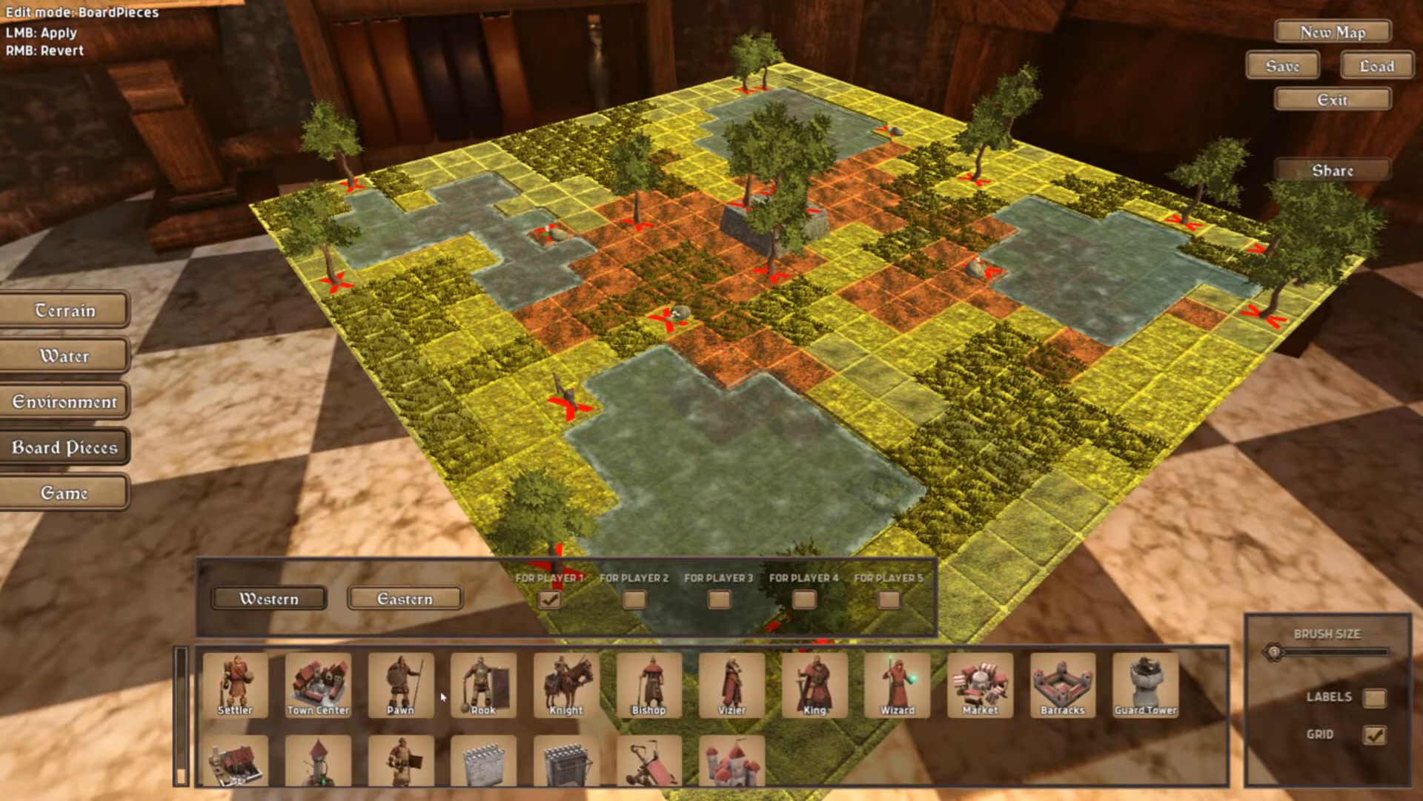
{"action": "left_click", "coordinate": [386, 602]}
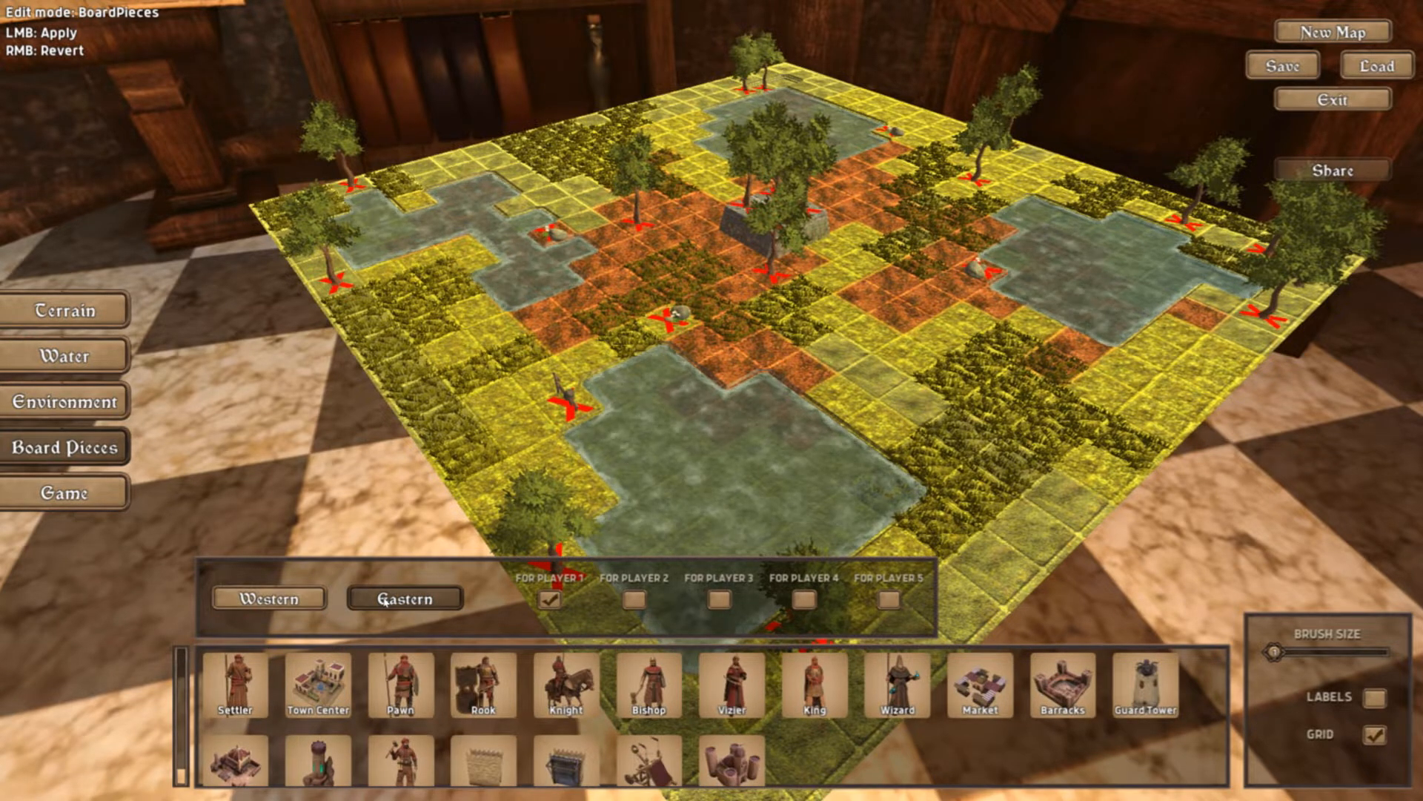
{"action": "left_click", "coordinate": [270, 611]}
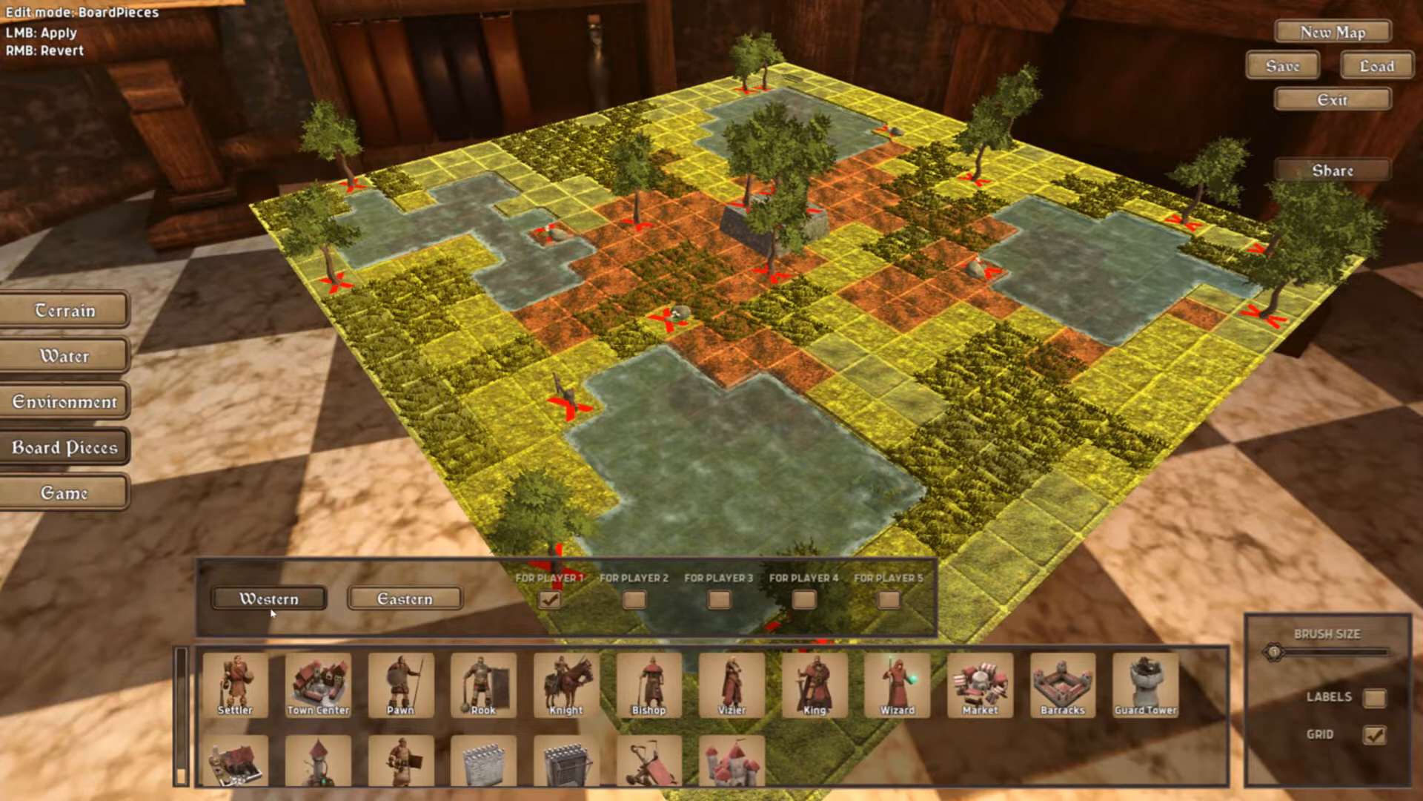
{"action": "left_click_drag", "start_coordinate": [563, 461], "coordinate": [634, 449]}
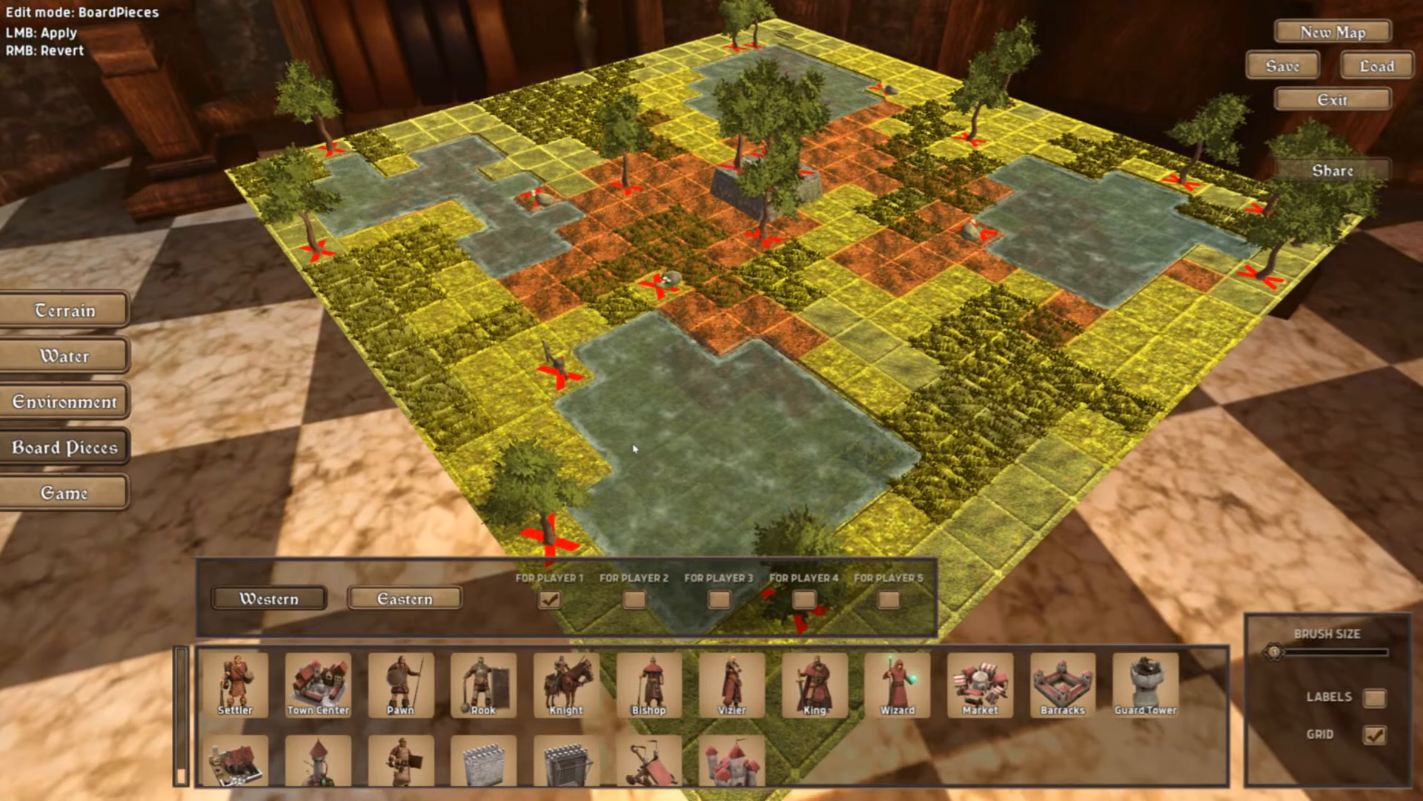
Place Western Town Centers for player 1 and player 2 on the grass at two opposite edges of the map.
{"action": "left_click", "coordinate": [323, 680]}
{"action": "scroll", "coordinate": [629, 434], "scroll_direction": "up", "scroll_amount": 3}
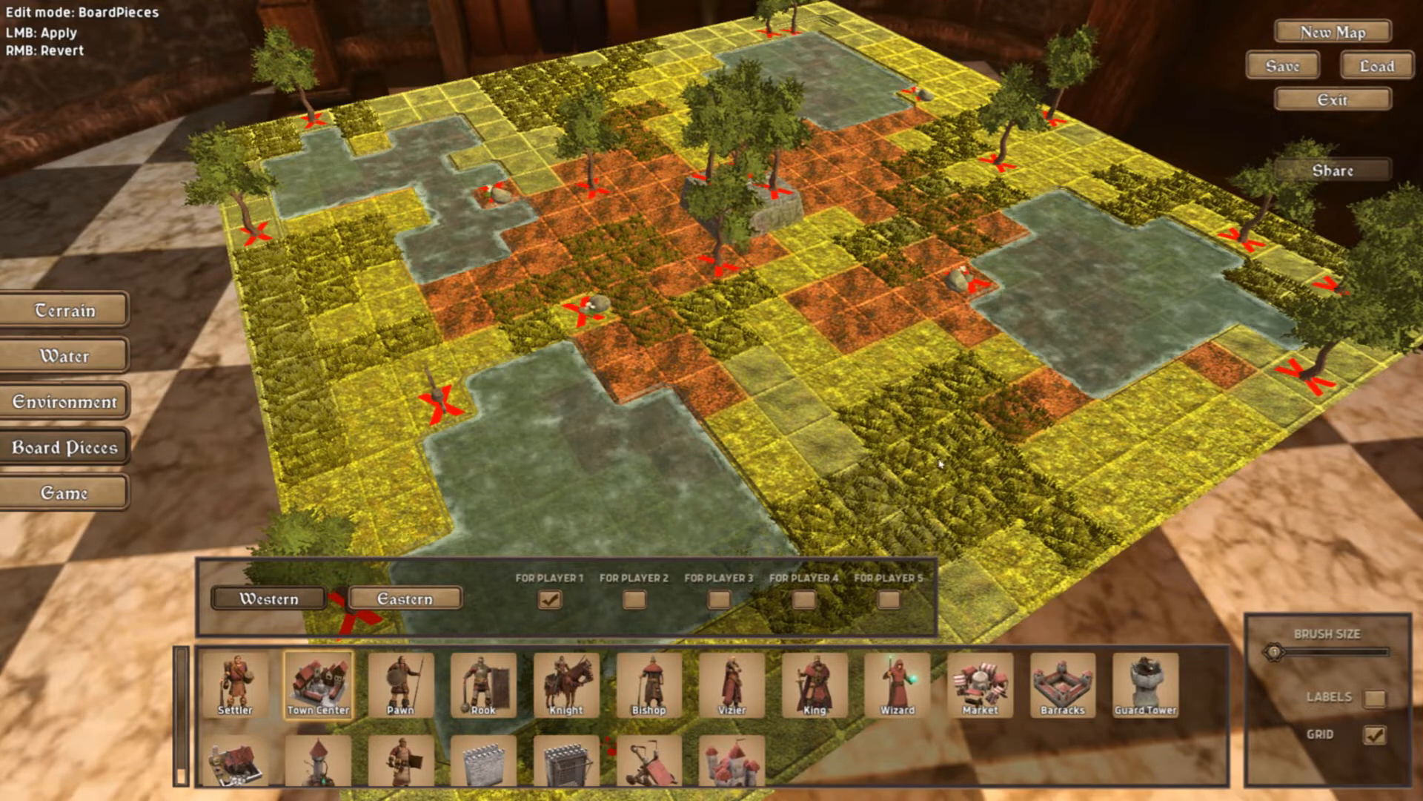
{"action": "left_click", "coordinate": [1029, 547]}
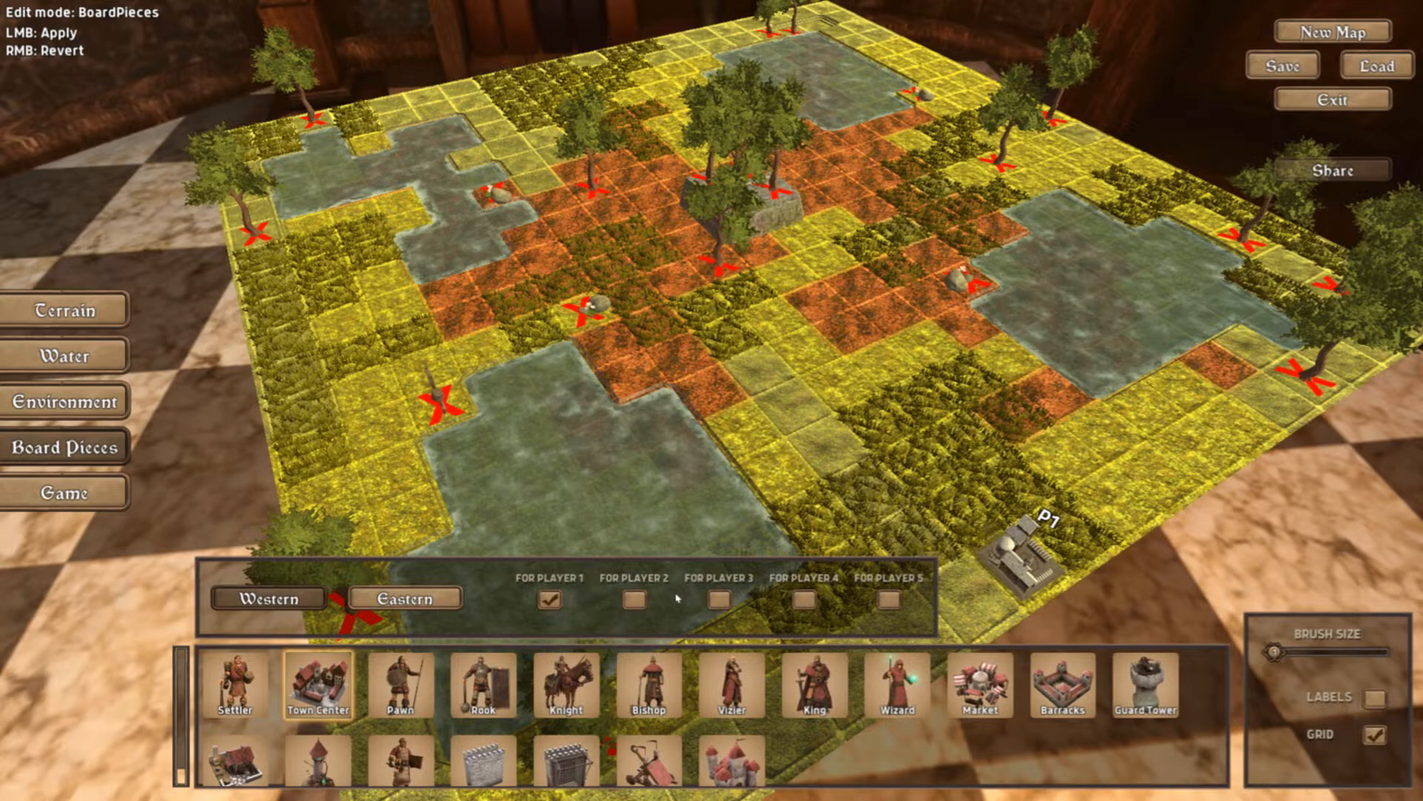
{"action": "key", "text": "q"}
{"action": "key", "text": "e"}
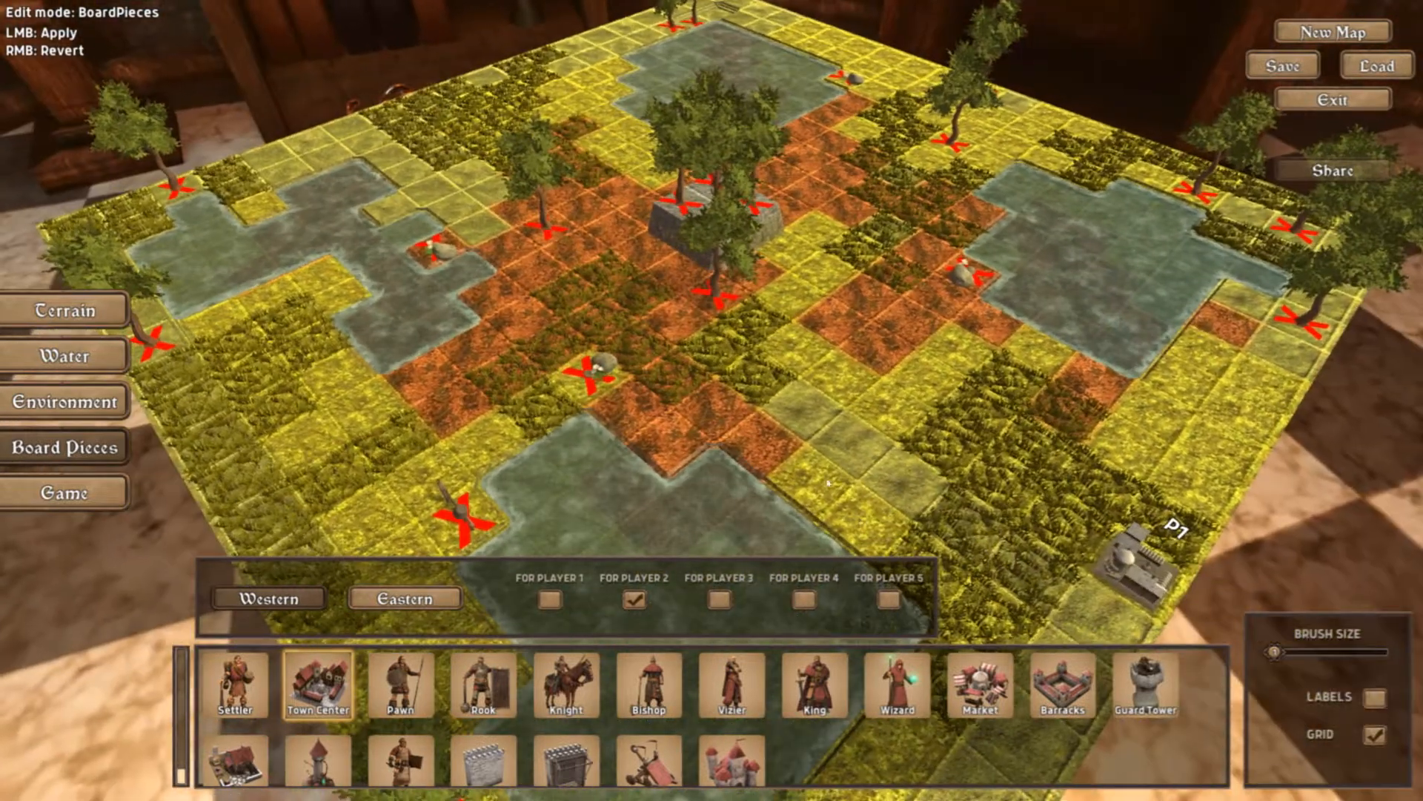
{"action": "left_click", "coordinate": [420, 104]}
Place Western Town Centers for player 3 and player 4 on the grass at the two remaining opposite edges.
{"action": "left_click", "coordinate": [719, 599]}
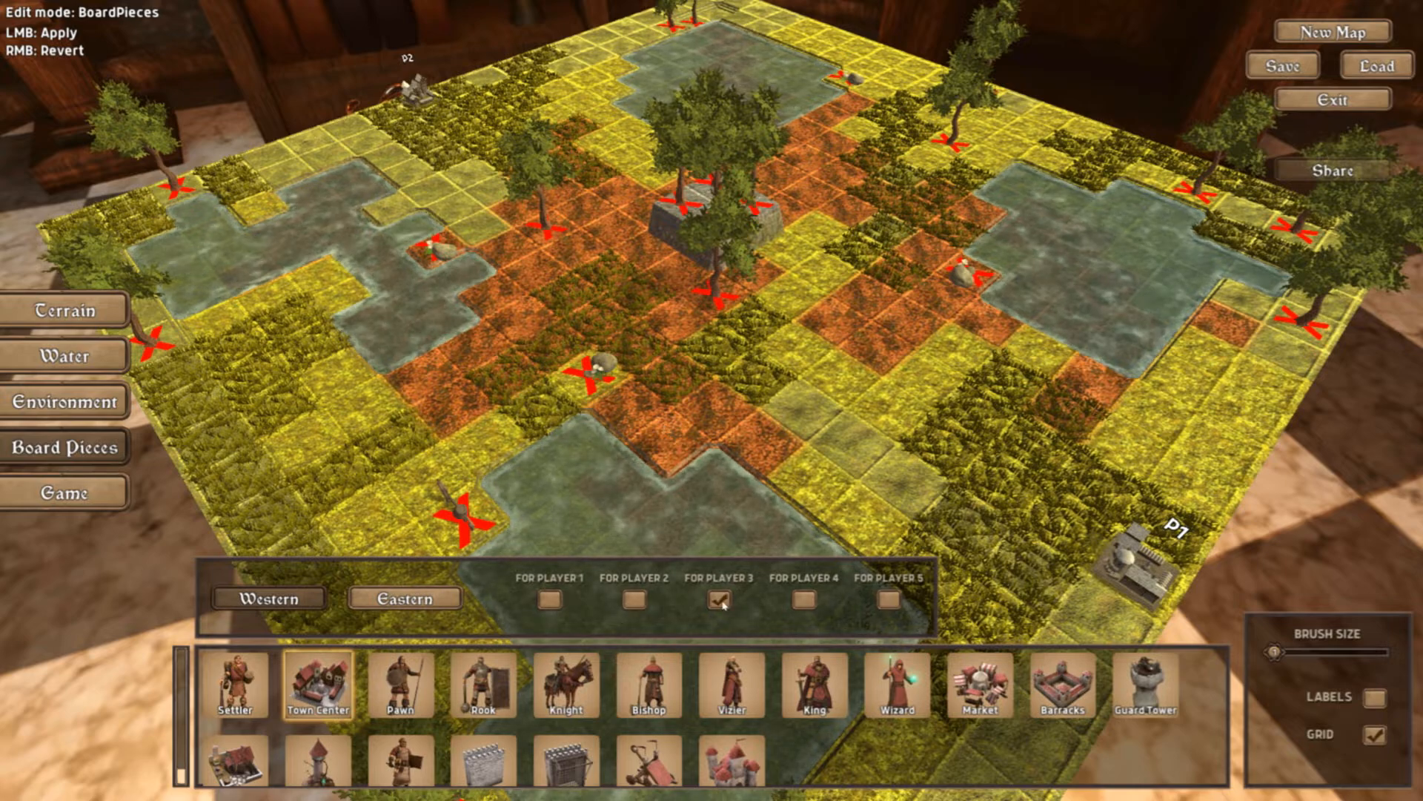
{"action": "key", "text": "s"}
{"action": "key", "text": "a"}
{"action": "key", "text": "e"}
{"action": "key", "text": "w"}
{"action": "left_click", "coordinate": [502, 489]}
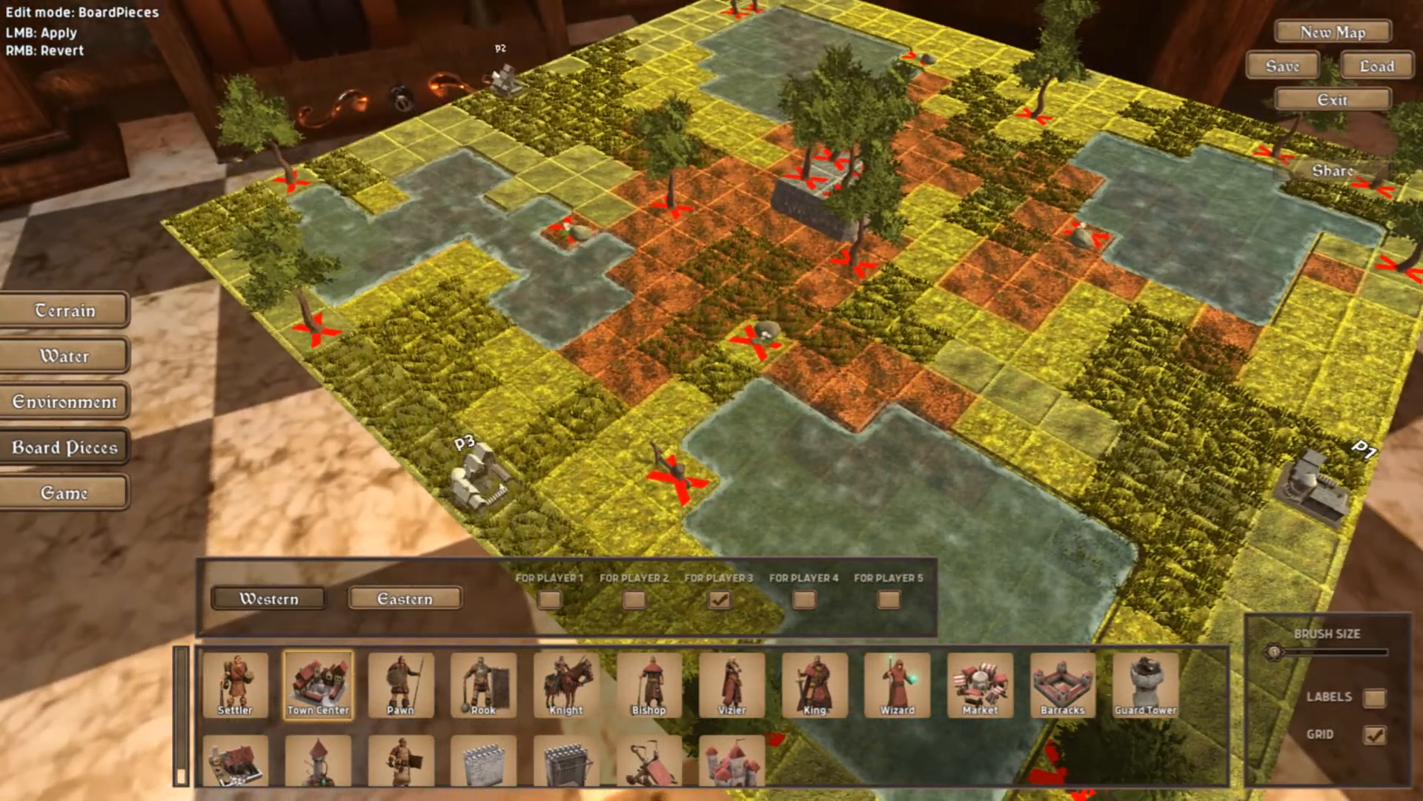
{"action": "left_click", "coordinate": [805, 599]}
{"action": "key", "text": "e"}
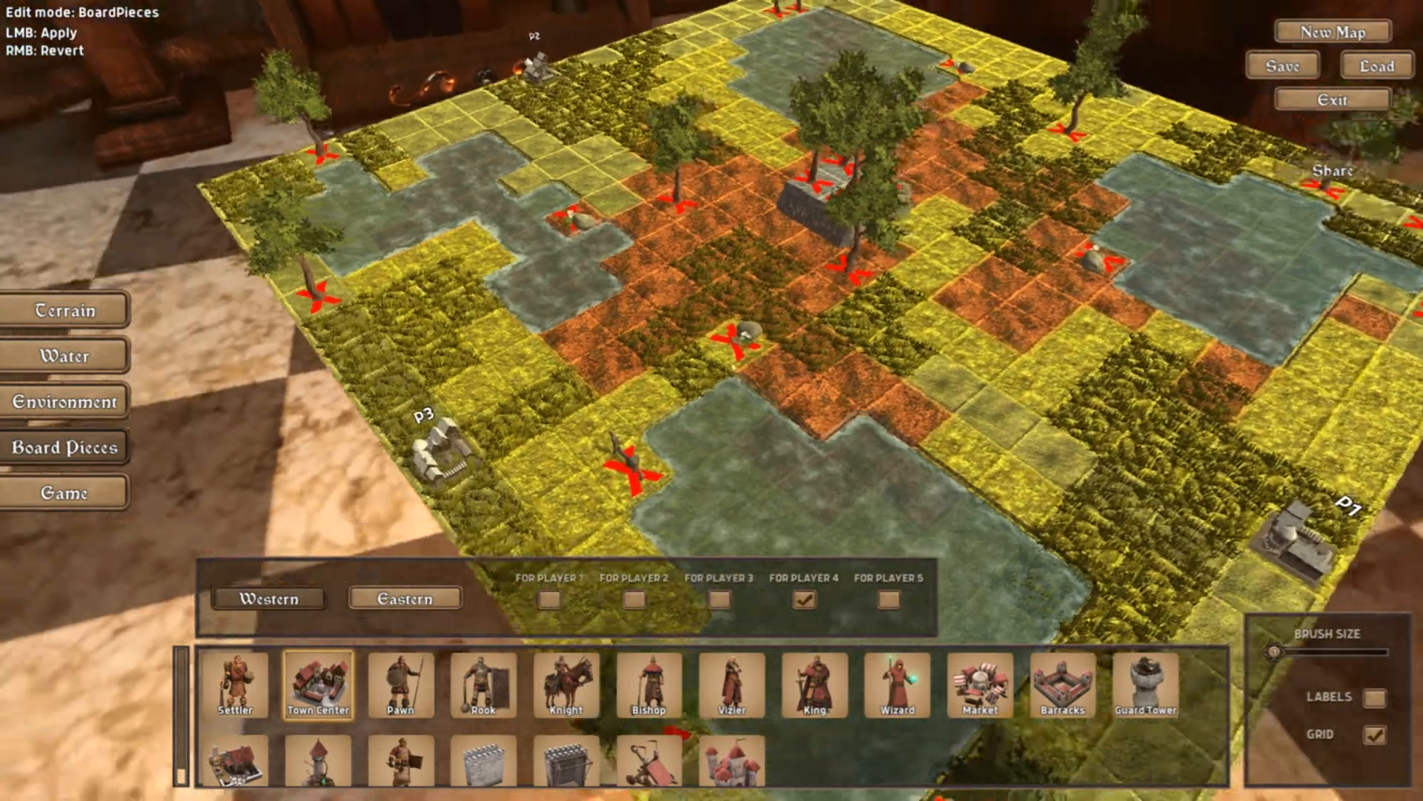
{"action": "key", "text": "d"}
{"action": "left_click", "coordinate": [998, 215]}
{"action": "key", "text": "w"}
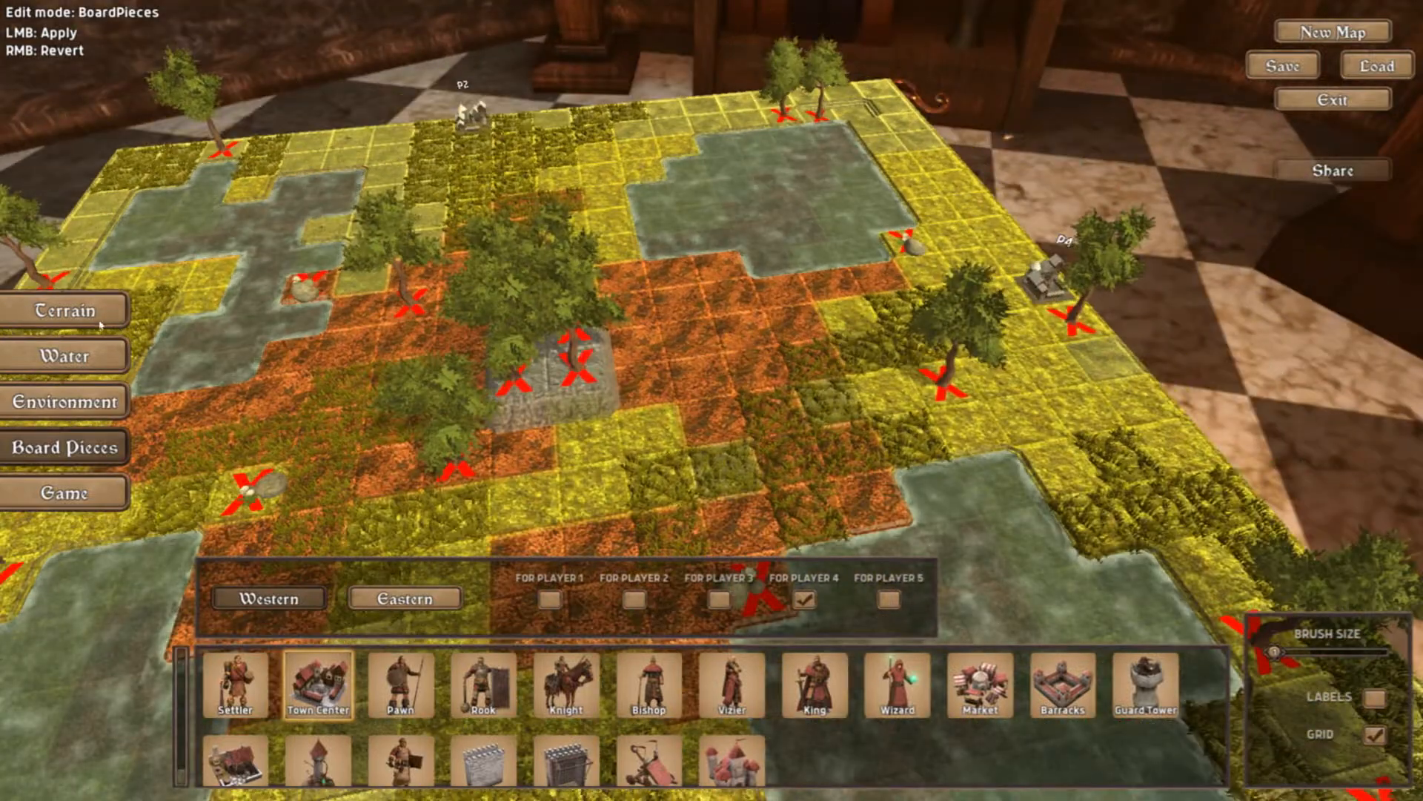
Remove the tree beside player 4's Town Center, make its cell passable and repaint it with Grass2.
{"action": "left_click", "coordinate": [93, 318]}
{"action": "left_click", "coordinate": [65, 402]}
{"action": "right_click", "coordinate": [1075, 321]}
{"action": "left_click", "coordinate": [65, 311]}
{"action": "left_click", "coordinate": [241, 599]}
{"action": "left_click", "coordinate": [1074, 321]}
{"action": "left_click", "coordinate": [483, 686]}
{"action": "left_click", "coordinate": [1071, 323]}
{"action": "key", "text": "s"}
{"action": "left_click", "coordinate": [401, 685]}
{"action": "left_click", "coordinate": [815, 368]}
Place three Western Pawns for player 1 in a row in front of that player's Town Center.
{"action": "left_click", "coordinate": [65, 447]}
{"action": "left_click", "coordinate": [550, 599]}
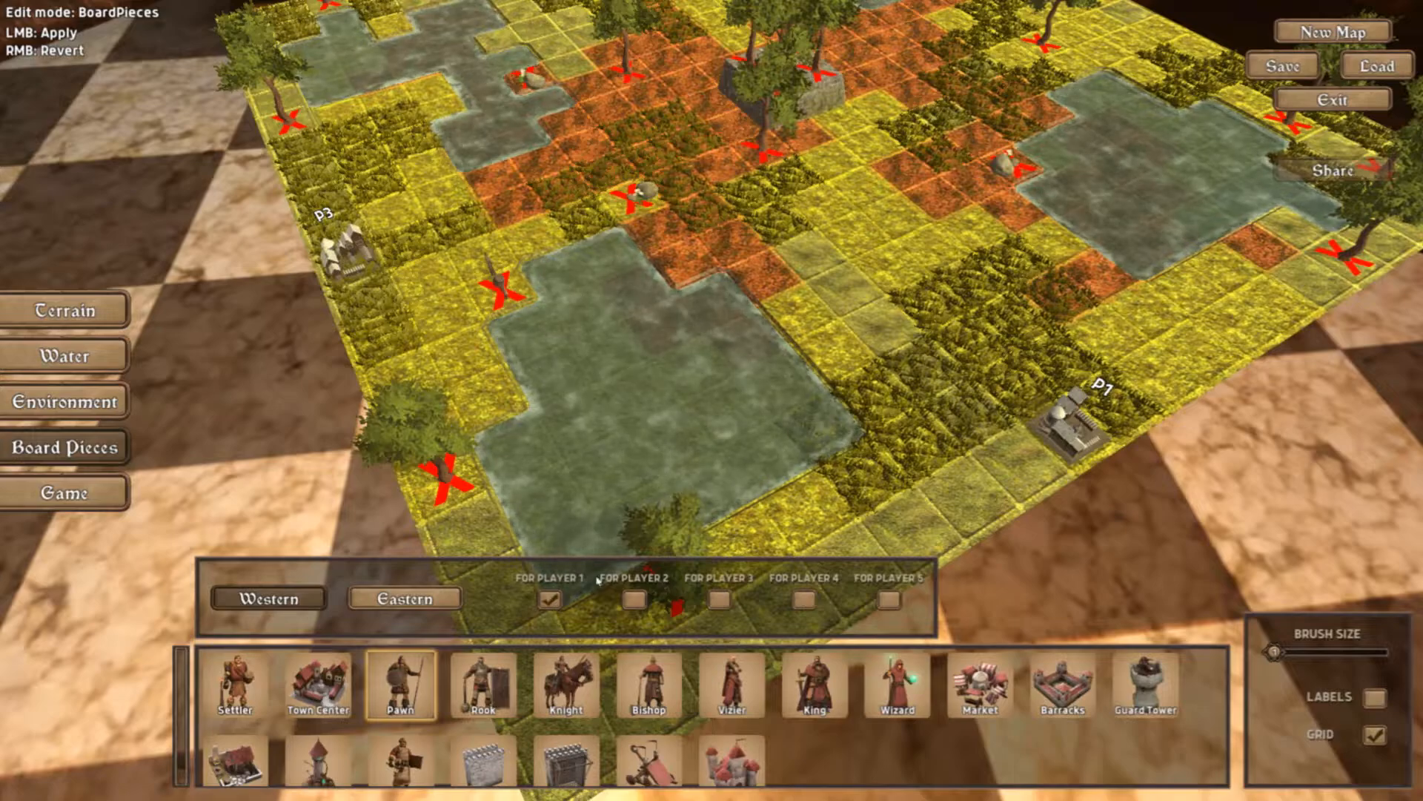
{"action": "left_click", "coordinate": [401, 685]}
{"action": "left_click", "coordinate": [856, 459]}
{"action": "left_click", "coordinate": [925, 439]}
{"action": "left_click", "coordinate": [978, 404]}
Place three Western Pawns for player 2 in a row in front of that player's Town Center.
{"action": "left_click", "coordinate": [635, 599]}
{"action": "key", "text": "w"}
{"action": "left_click", "coordinate": [513, 250]}
{"action": "left_click", "coordinate": [568, 249]}
{"action": "left_click", "coordinate": [620, 246]}
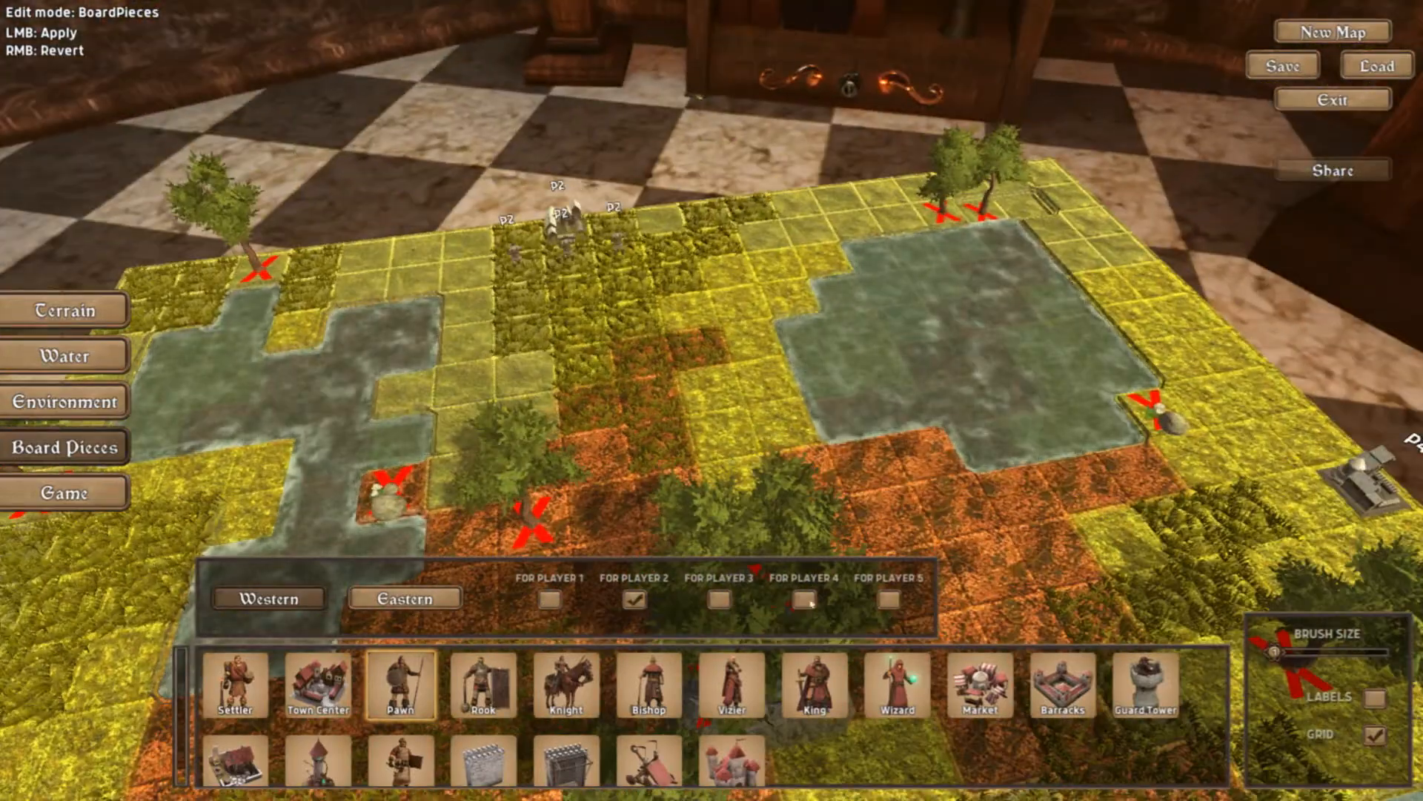
Place three Western Pawns for player 3 in a row in front of that player's Town Center.
{"action": "left_click", "coordinate": [719, 599]}
{"action": "key", "text": "s"}
{"action": "left_click", "coordinate": [348, 344]}
{"action": "left_click", "coordinate": [334, 379]}
{"action": "left_click", "coordinate": [318, 416]}
Place three Western Pawns for player 4 in a row in front of that player's Town Center.
{"action": "key", "text": "d"}
{"action": "left_click", "coordinate": [804, 599]}
{"action": "left_click", "coordinate": [873, 290]}
{"action": "left_click", "coordinate": [930, 308]}
{"action": "left_click", "coordinate": [941, 335]}
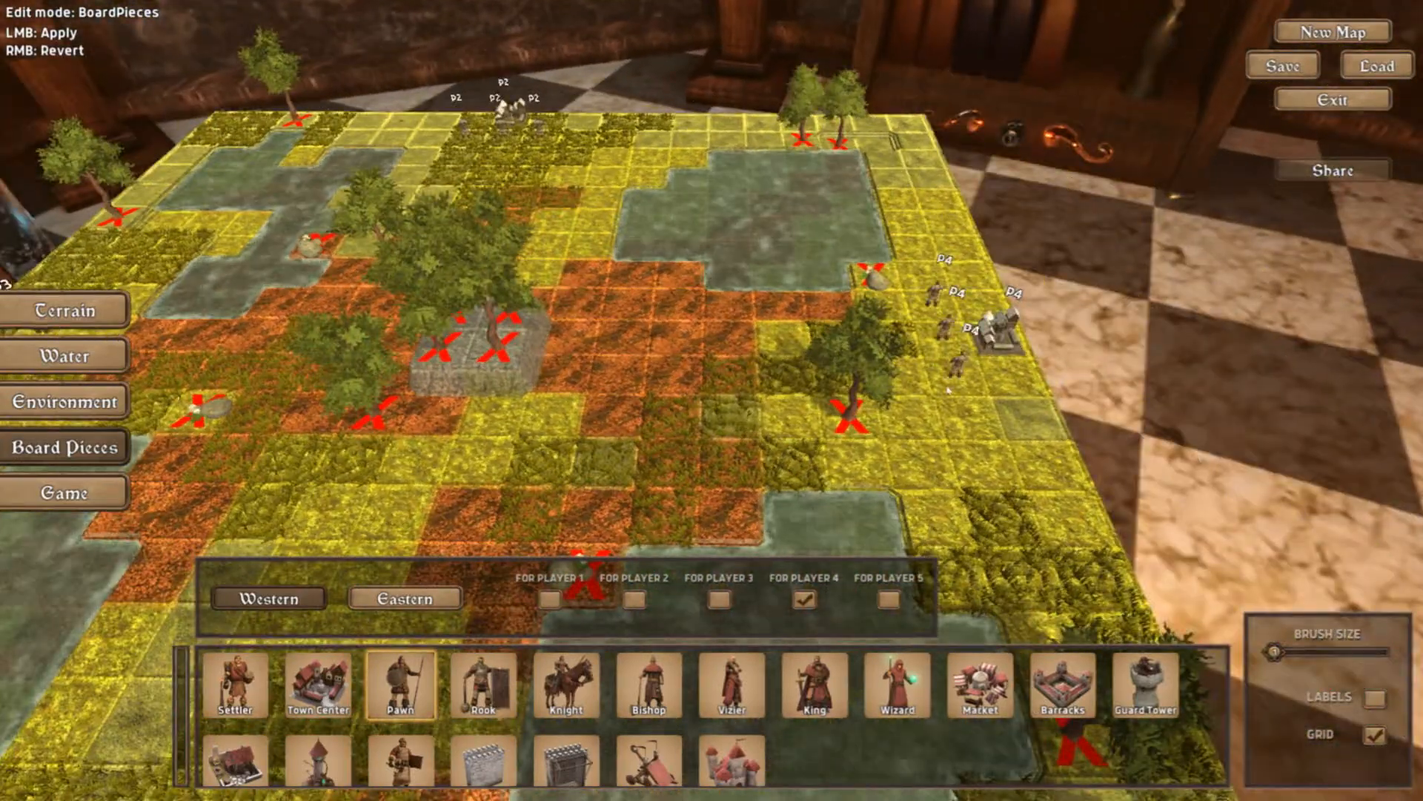
{"action": "key", "text": "s"}
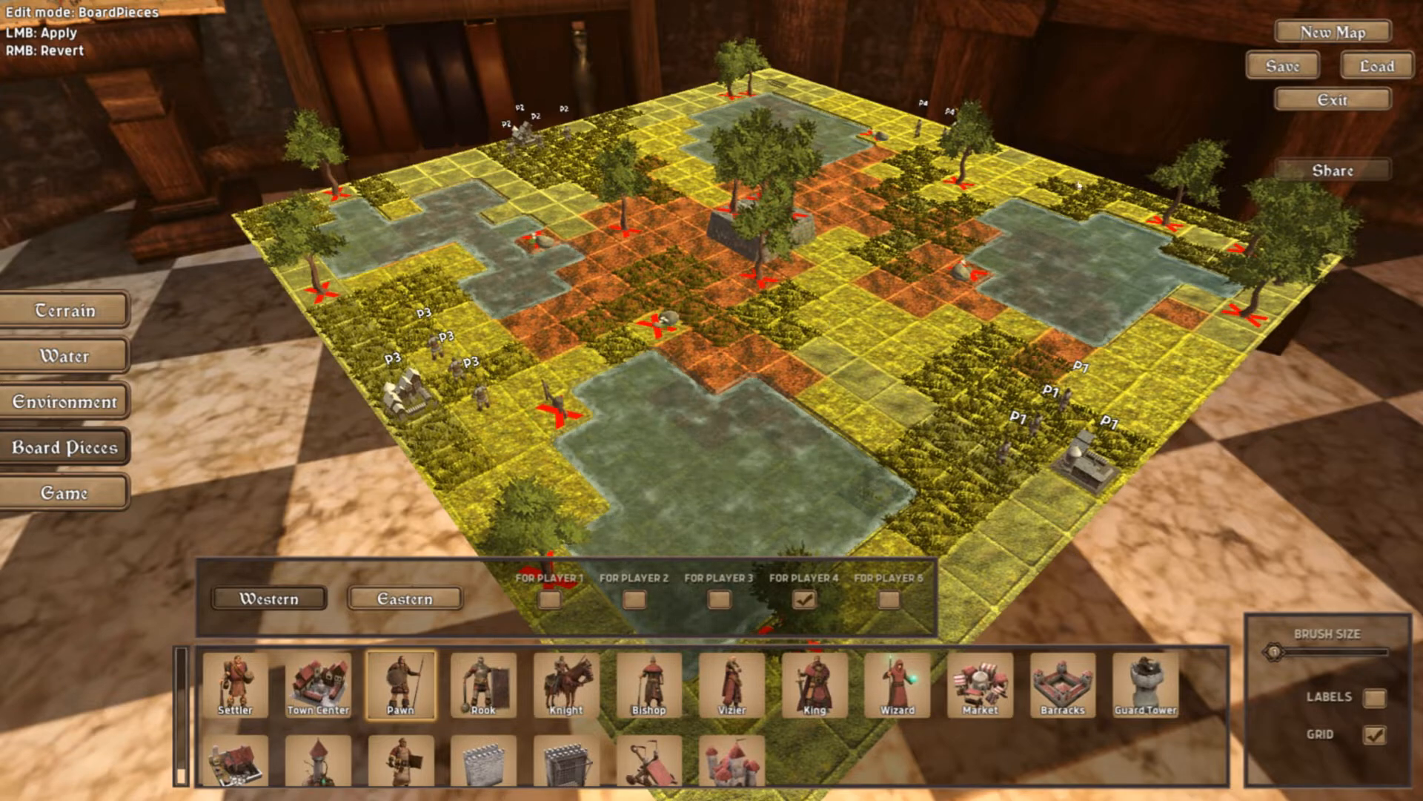
Save the map as "Awesome new map" and dismiss the export notice.
{"action": "left_click", "coordinate": [1265, 72]}
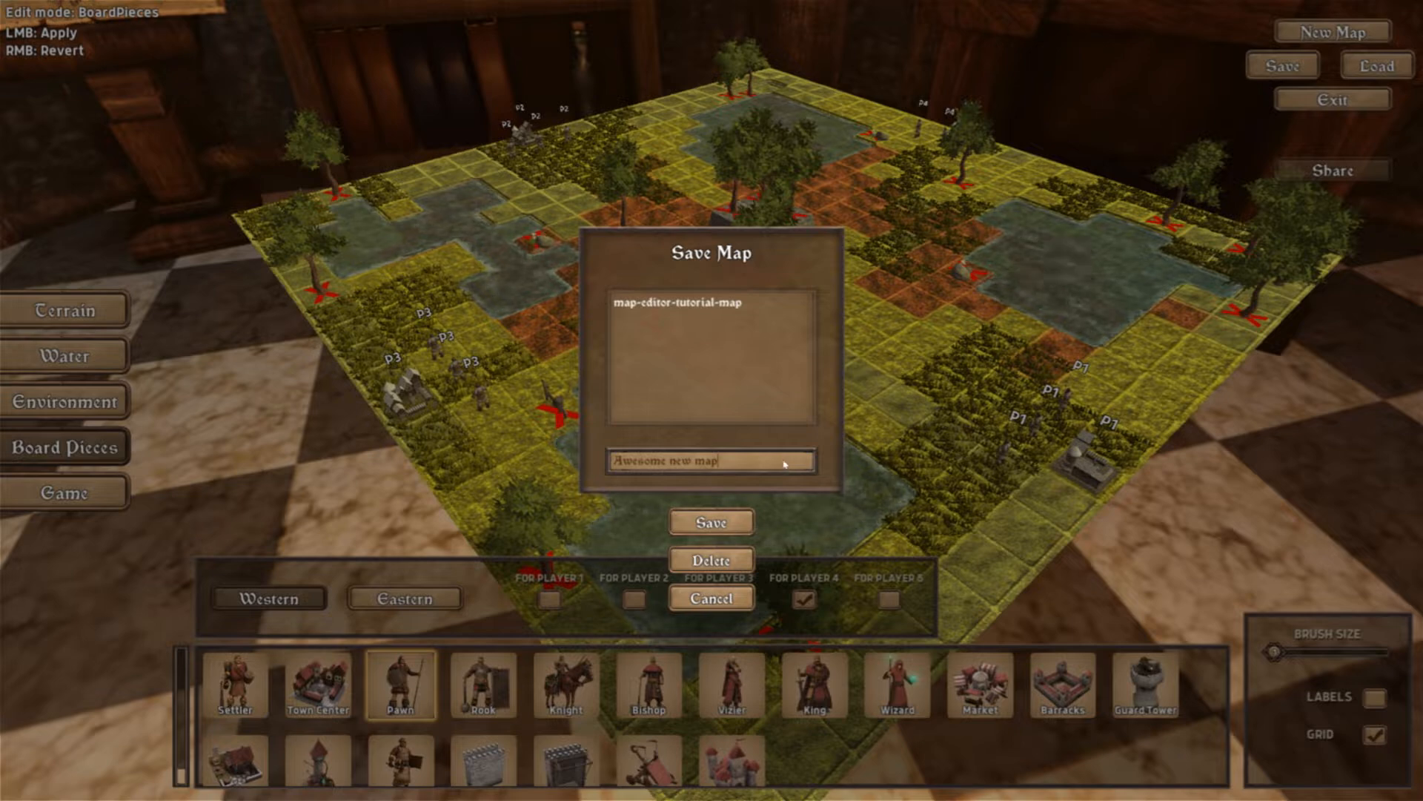
{"action": "left_click", "coordinate": [726, 523]}
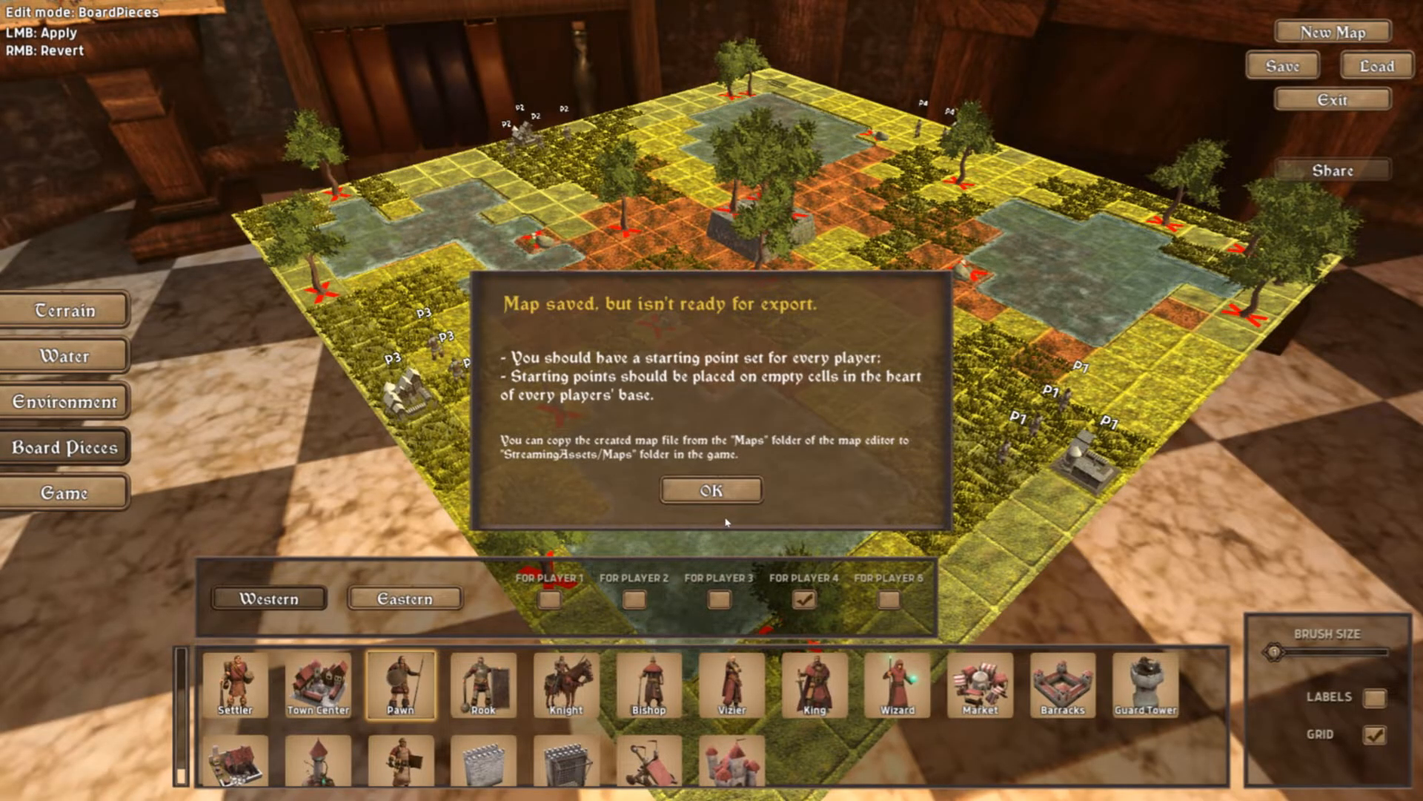
{"action": "left_click", "coordinate": [737, 498]}
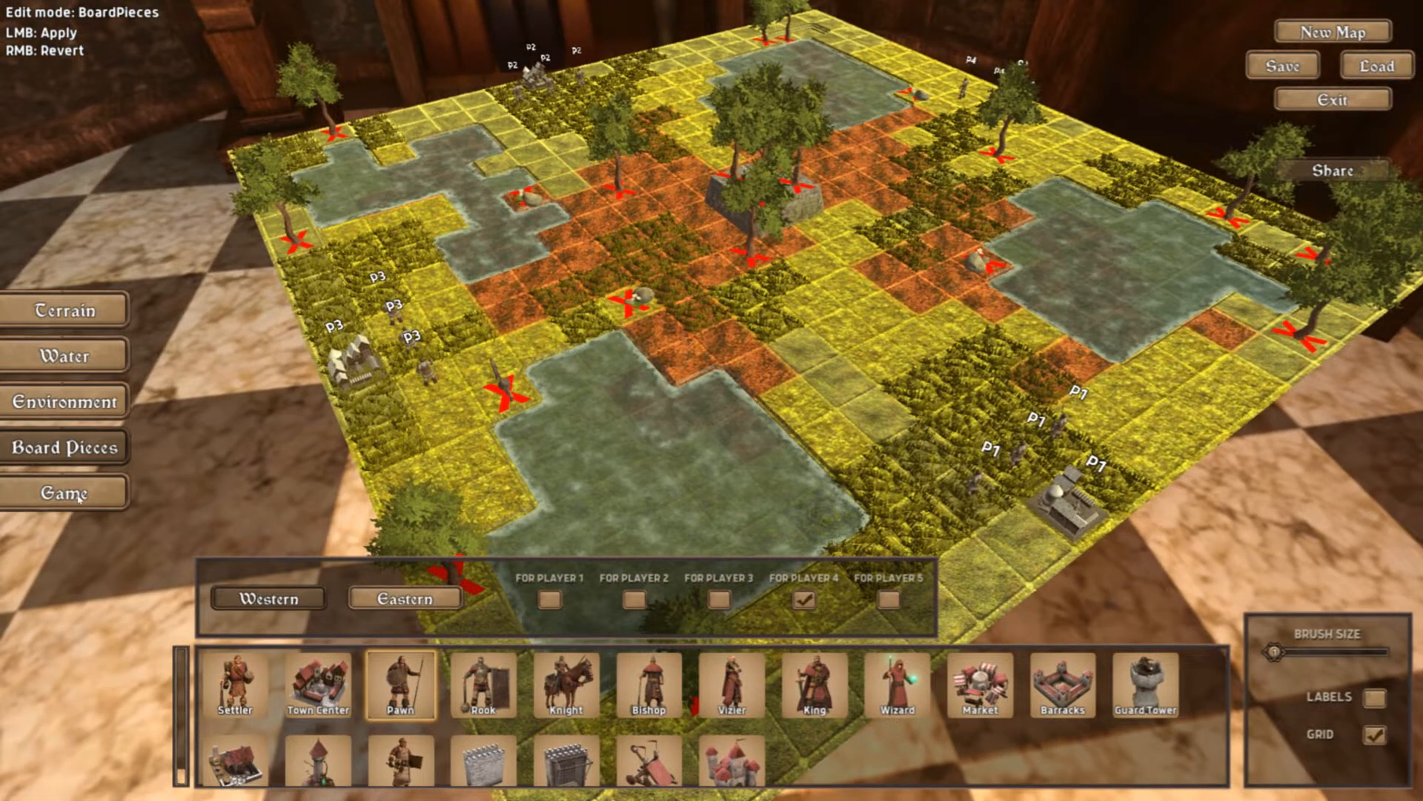
Set player 1's start point on the cell beside that player's Town Center.
{"action": "left_click", "coordinate": [74, 493]}
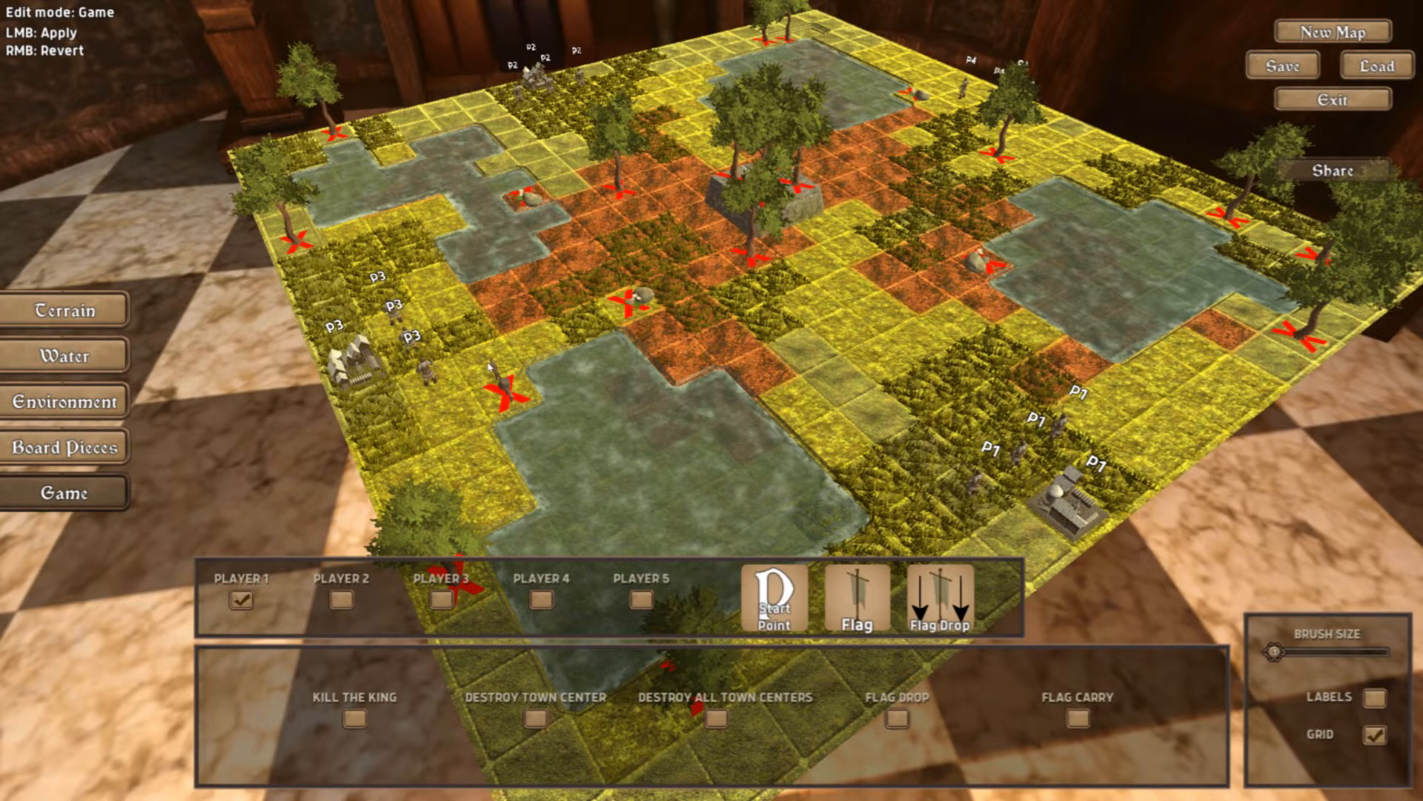
{"action": "left_click", "coordinate": [747, 596]}
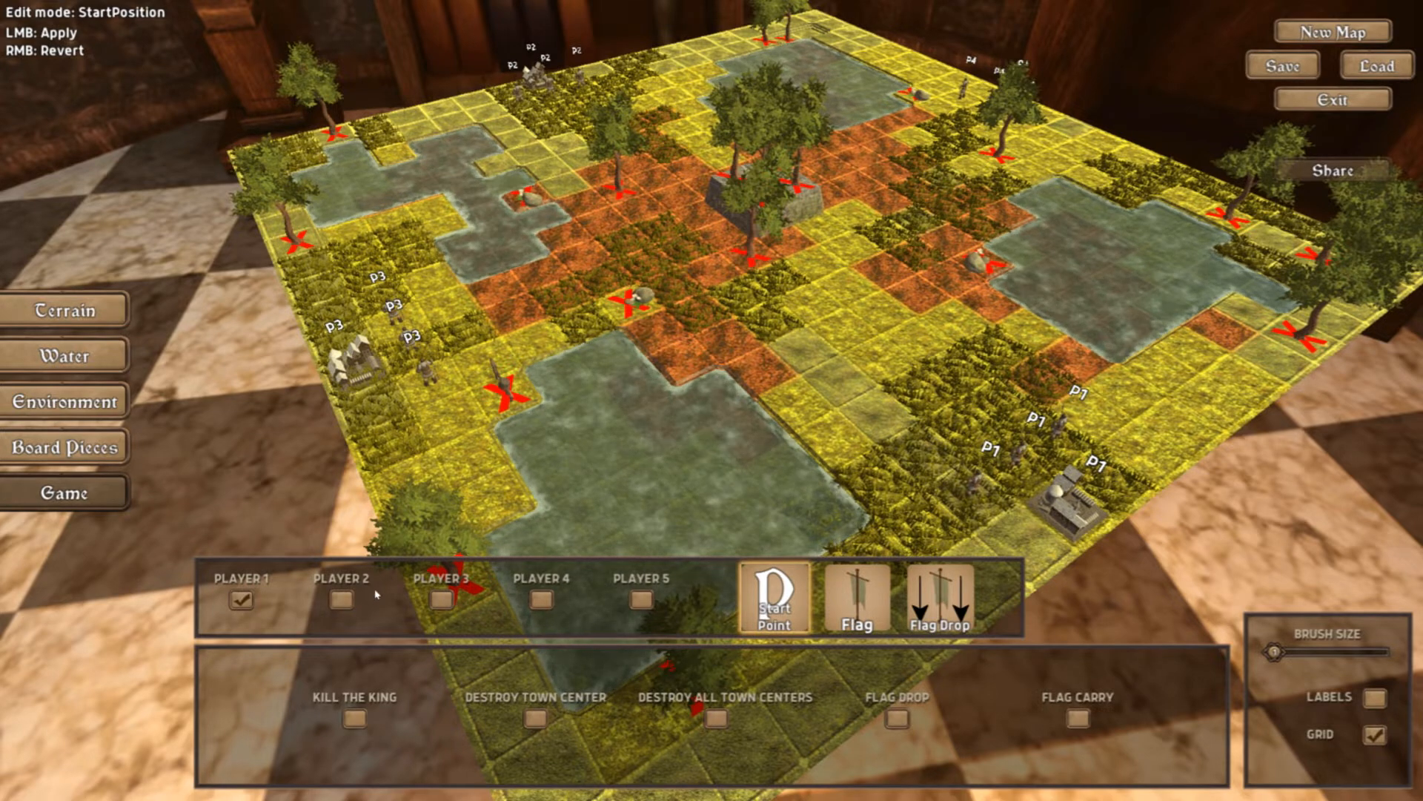
{"action": "left_click_drag", "start_coordinate": [578, 410], "coordinate": [614, 425]}
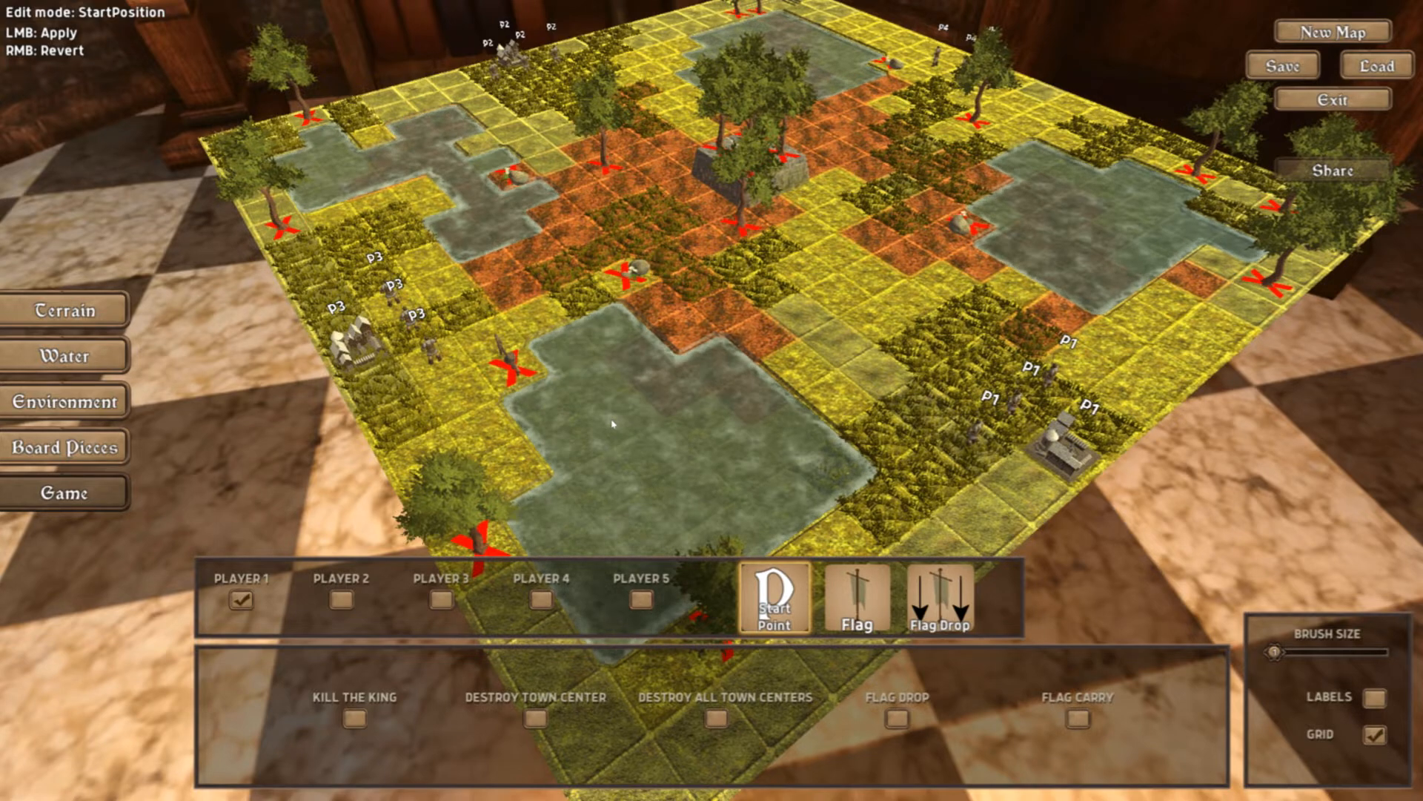
{"action": "left_click", "coordinate": [1027, 483]}
Set player 2's start point on the cell beside that player's Town Center.
{"action": "left_click", "coordinate": [343, 607]}
{"action": "key", "text": "w"}
{"action": "key", "text": "a"}
{"action": "left_click", "coordinate": [614, 253]}
Set player 3's start point on the cell beside that player's Town Center.
{"action": "left_click", "coordinate": [442, 602]}
{"action": "key", "text": "s"}
{"action": "key", "text": "a"}
{"action": "left_click", "coordinate": [542, 378]}
Set player 4's start point on the cell beside that player's Town Center.
{"action": "left_click", "coordinate": [542, 600]}
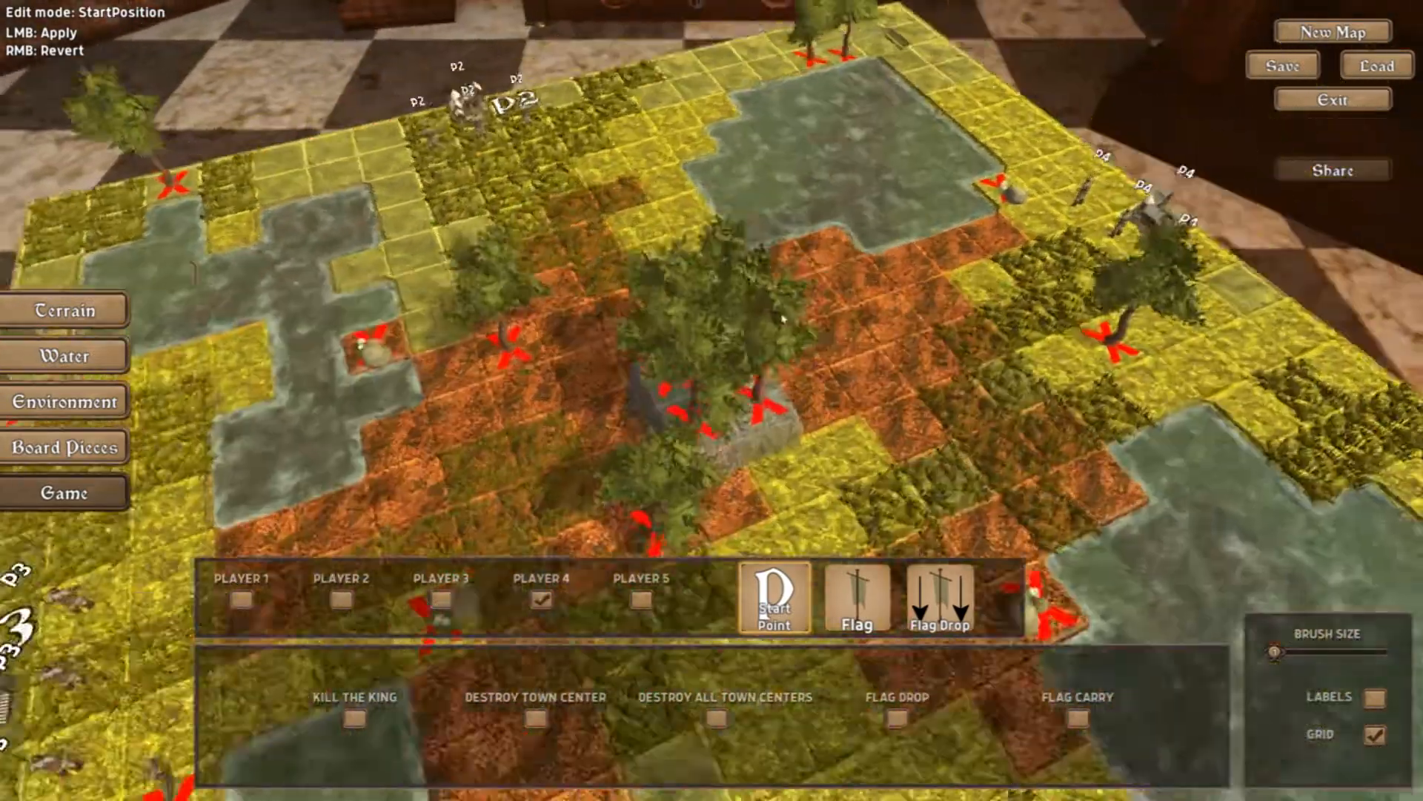
{"action": "key", "text": "w"}
{"action": "left_click", "coordinate": [950, 287]}
{"action": "key", "text": "s"}
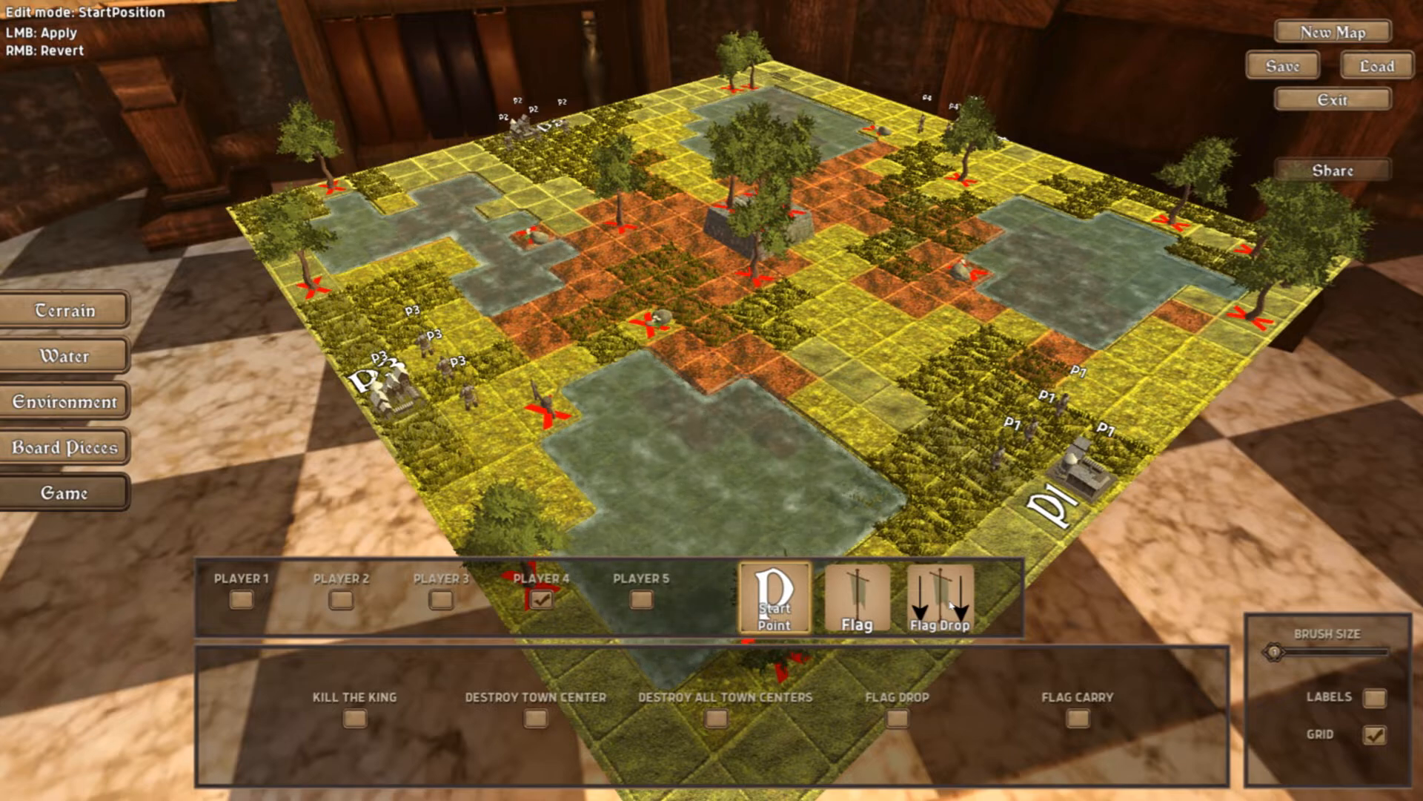
Place player 4 flag drops beside the Town Centers of players 1, 3 and 4.
{"action": "left_click", "coordinate": [951, 604]}
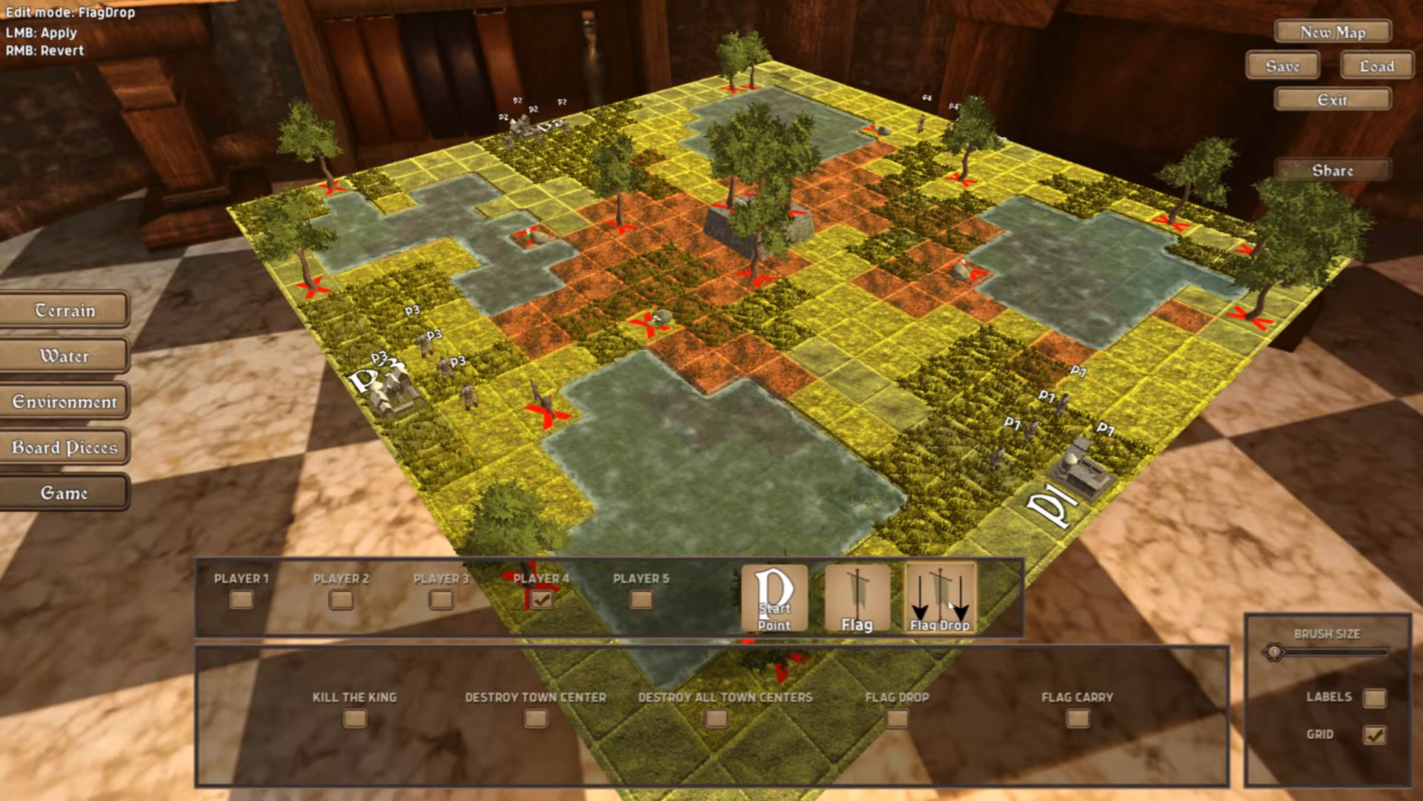
{"action": "left_click", "coordinate": [1125, 458]}
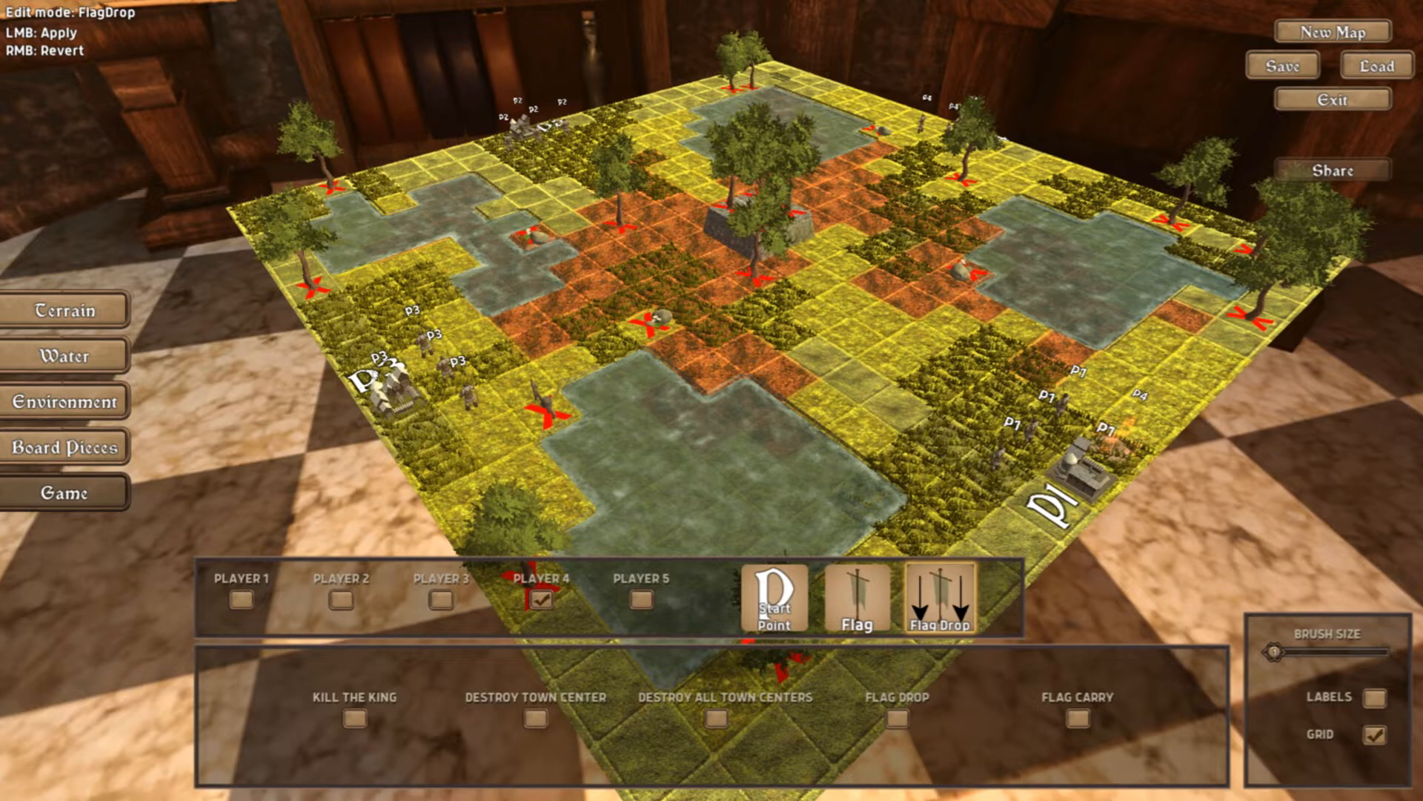
{"action": "left_click", "coordinate": [424, 431]}
{"action": "key", "text": "w"}
{"action": "key", "text": "d"}
{"action": "left_click", "coordinate": [799, 334]}
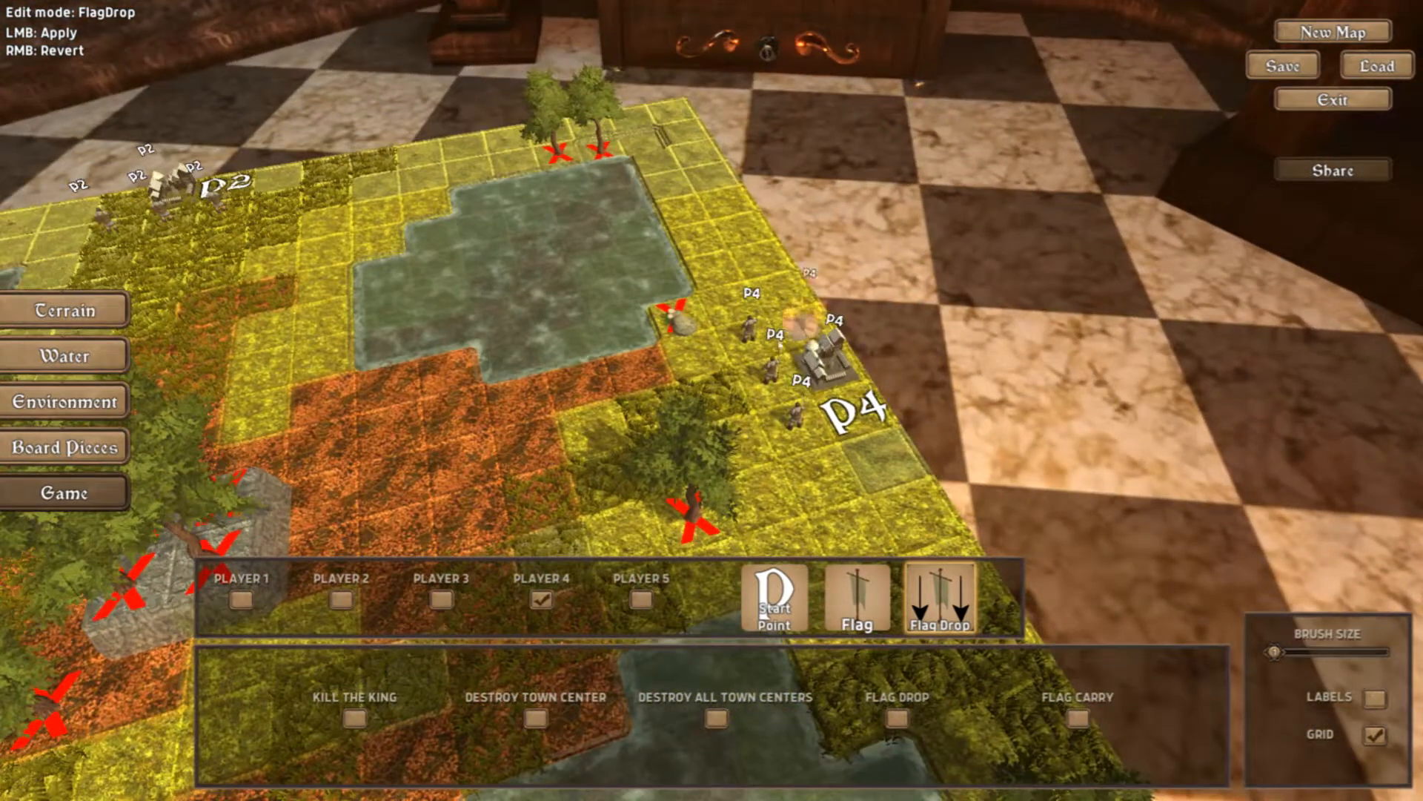
{"action": "key", "text": "w"}
{"action": "key", "text": "a"}
{"action": "key", "text": "s"}
{"action": "key", "text": "d"}
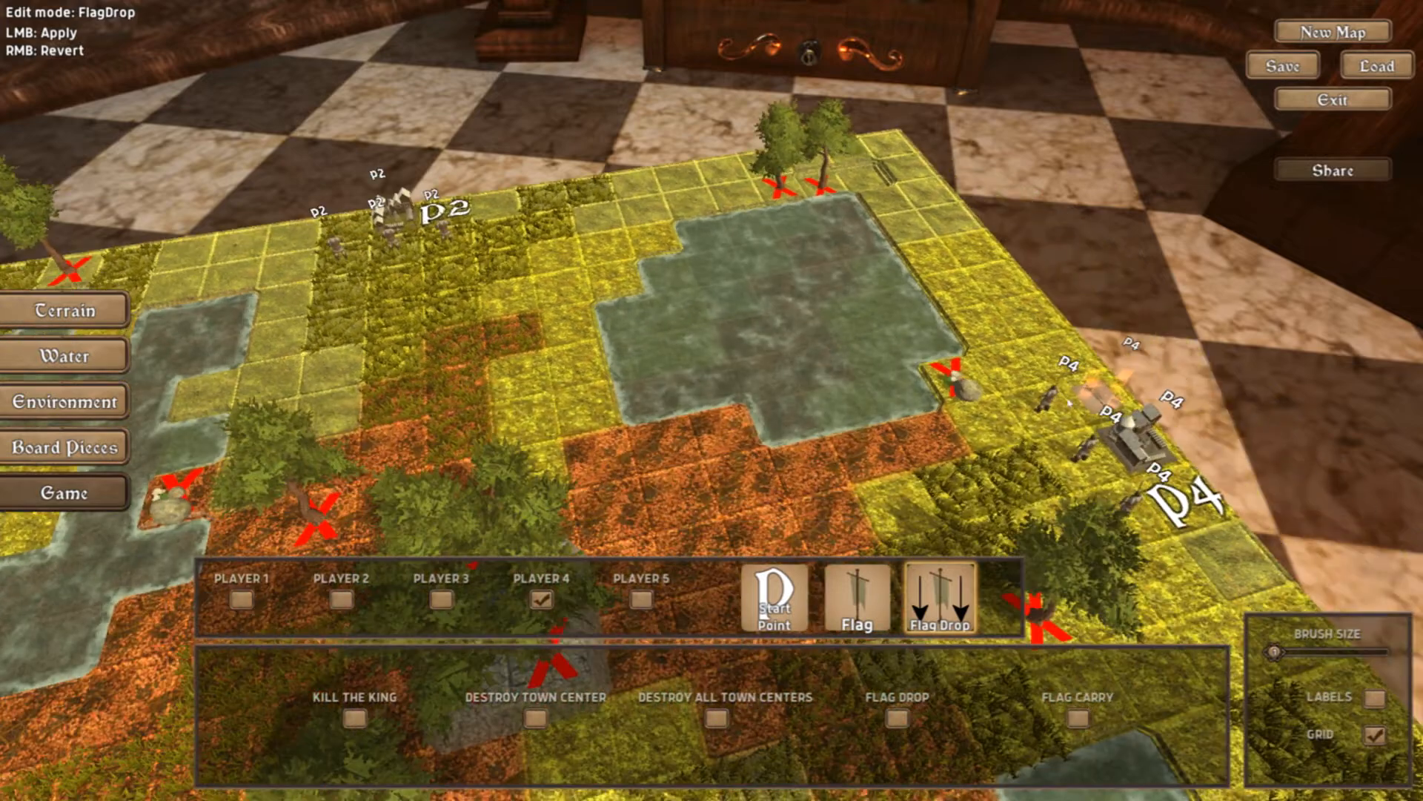
Preview the Flag marker over the map, and remove the flag drops placed beside the Town Centers.
{"action": "key", "text": "s"}
{"action": "key", "text": "a"}
{"action": "left_click", "coordinate": [858, 597]}
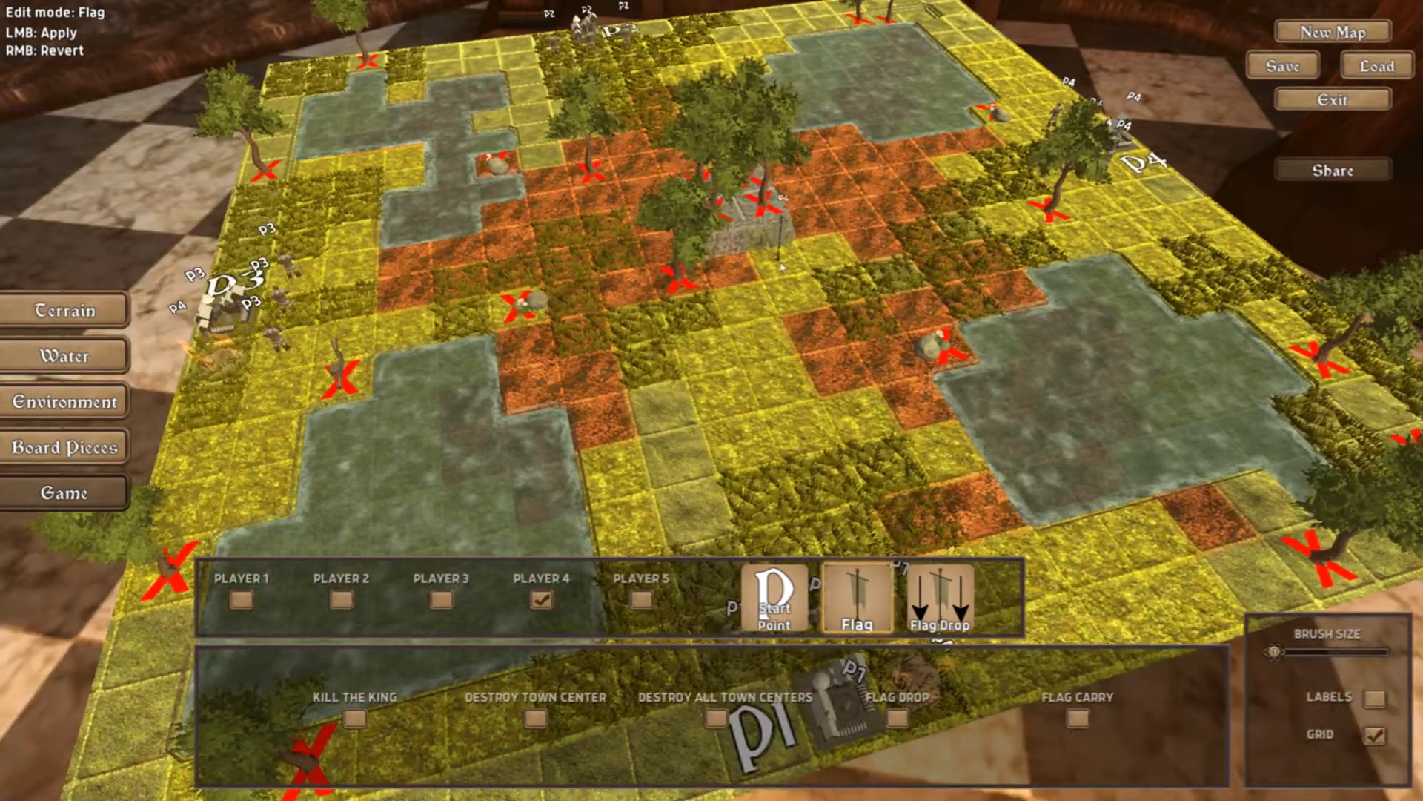
{"action": "key", "text": "a"}
{"action": "key", "text": "s"}
{"action": "key", "text": "e"}
{"action": "key", "text": "w"}
{"action": "key", "text": "d"}
{"action": "key", "text": "s"}
{"action": "left_click", "coordinate": [940, 598]}
{"action": "key", "text": "w"}
{"action": "key", "text": "s"}
{"action": "scroll", "coordinate": [681, 295], "scroll_direction": "down", "scroll_amount": 3}
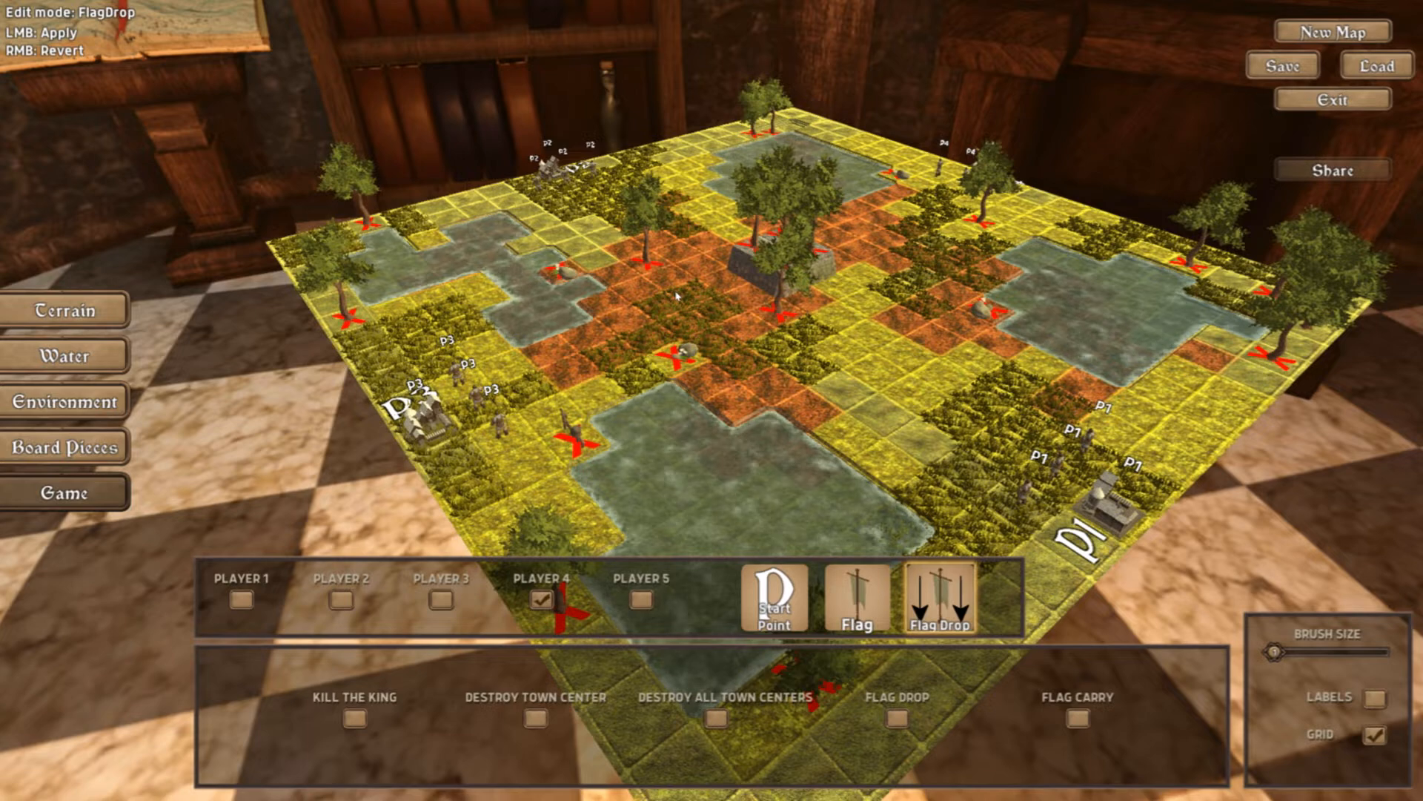
Enable the Kill the King, Destroy Town Center and Destroy All Town Centers game modes for the map.
{"action": "left_click", "coordinate": [354, 718]}
{"action": "left_click", "coordinate": [536, 718]}
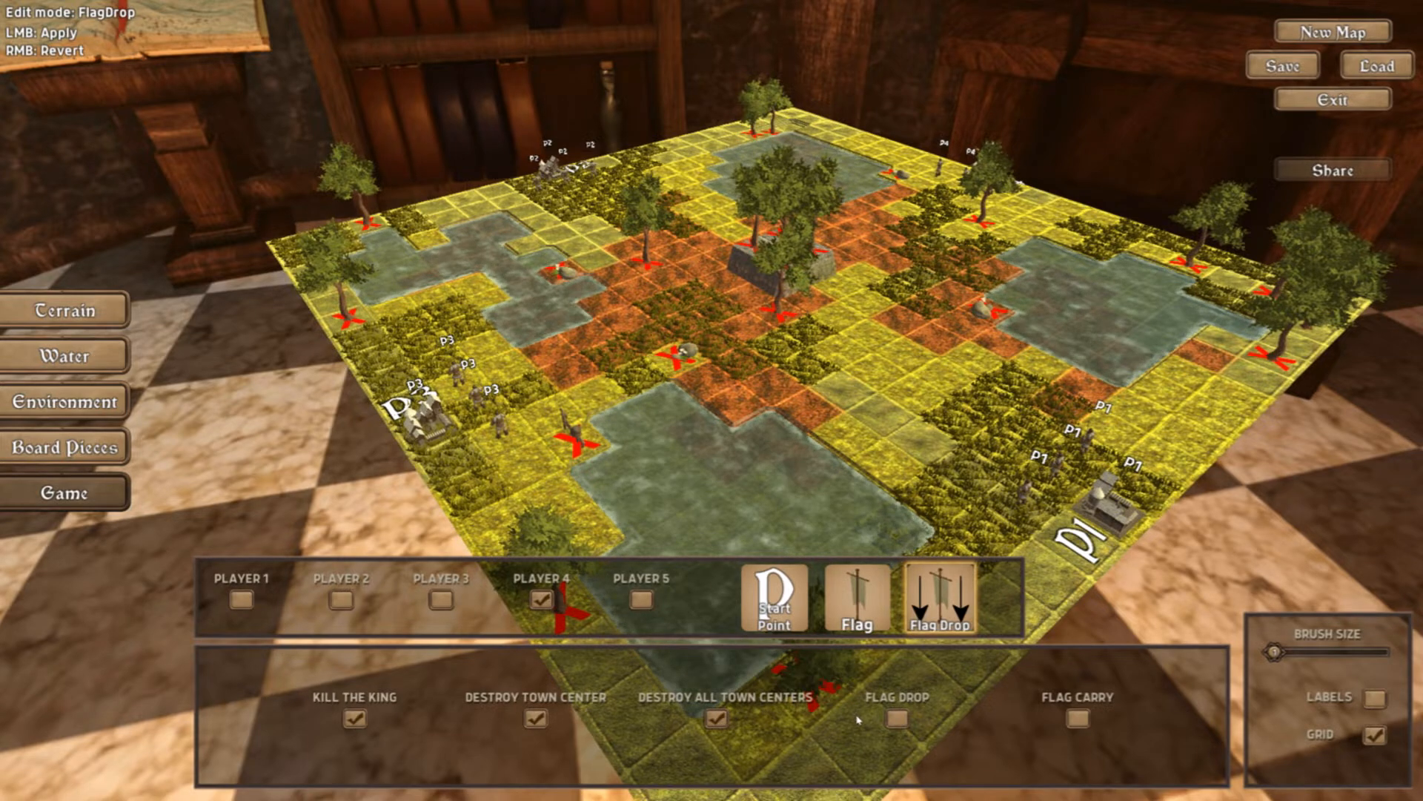
Save the map again under the name "Awesome new map" and dismiss the export notice.
{"action": "left_click", "coordinate": [1262, 71]}
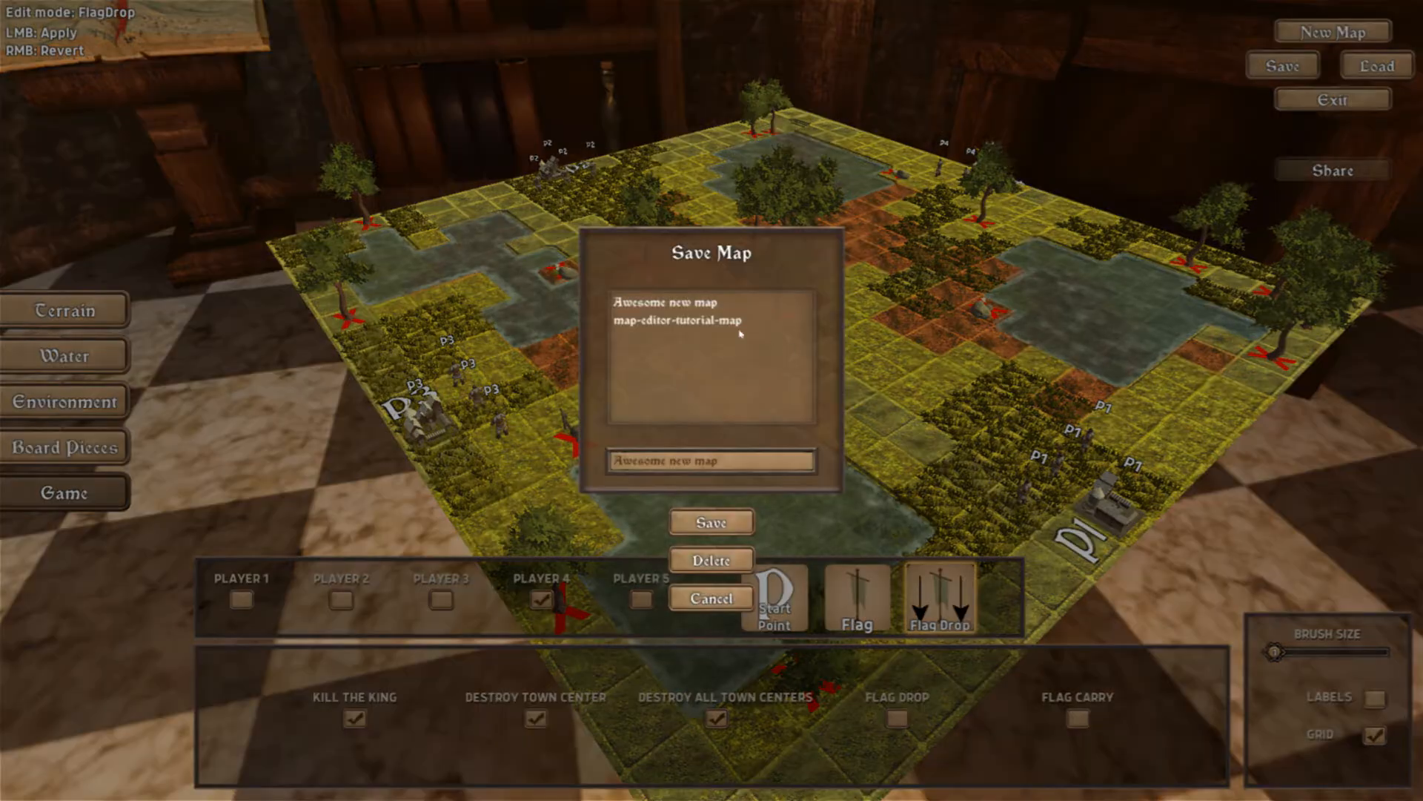
{"action": "left_click", "coordinate": [732, 524]}
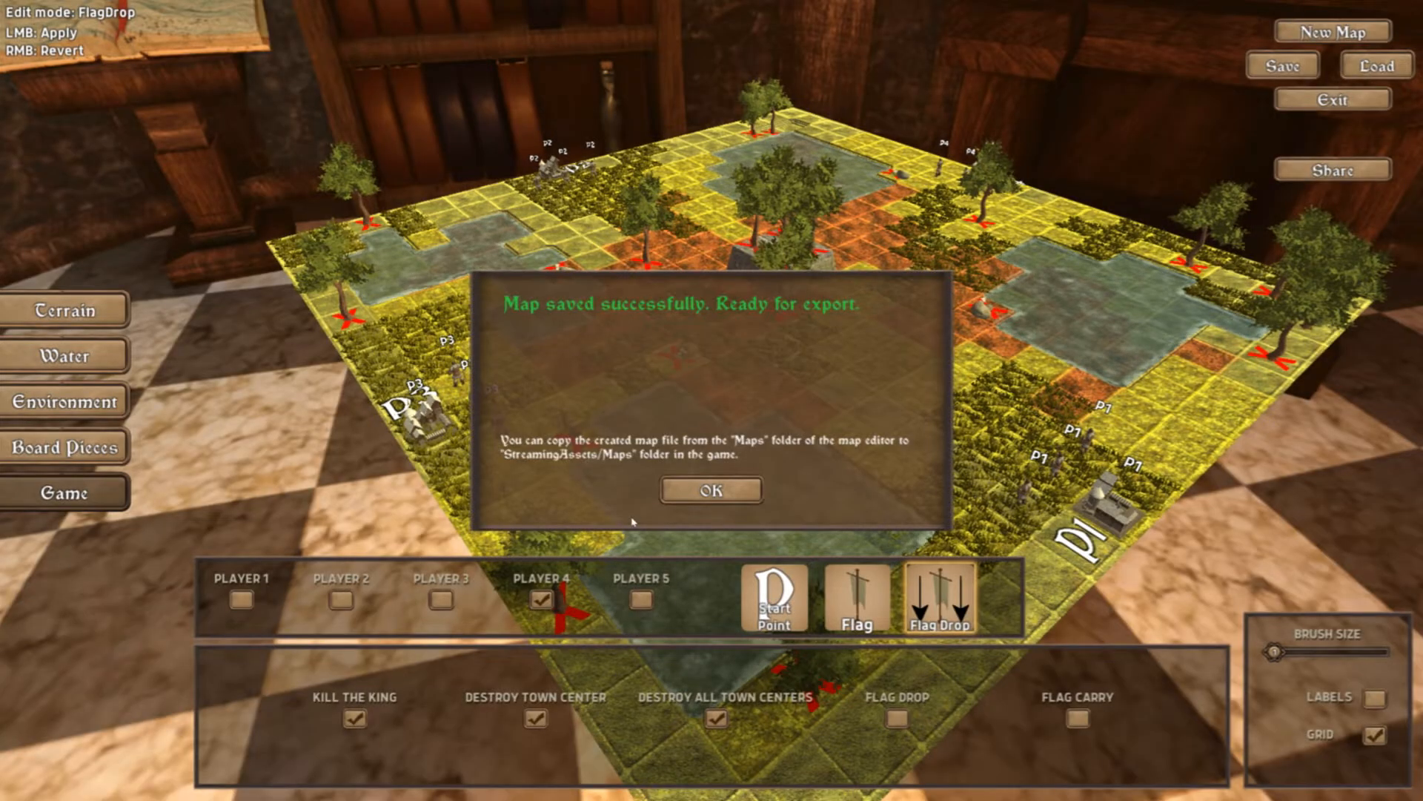
{"action": "left_click", "coordinate": [711, 490]}
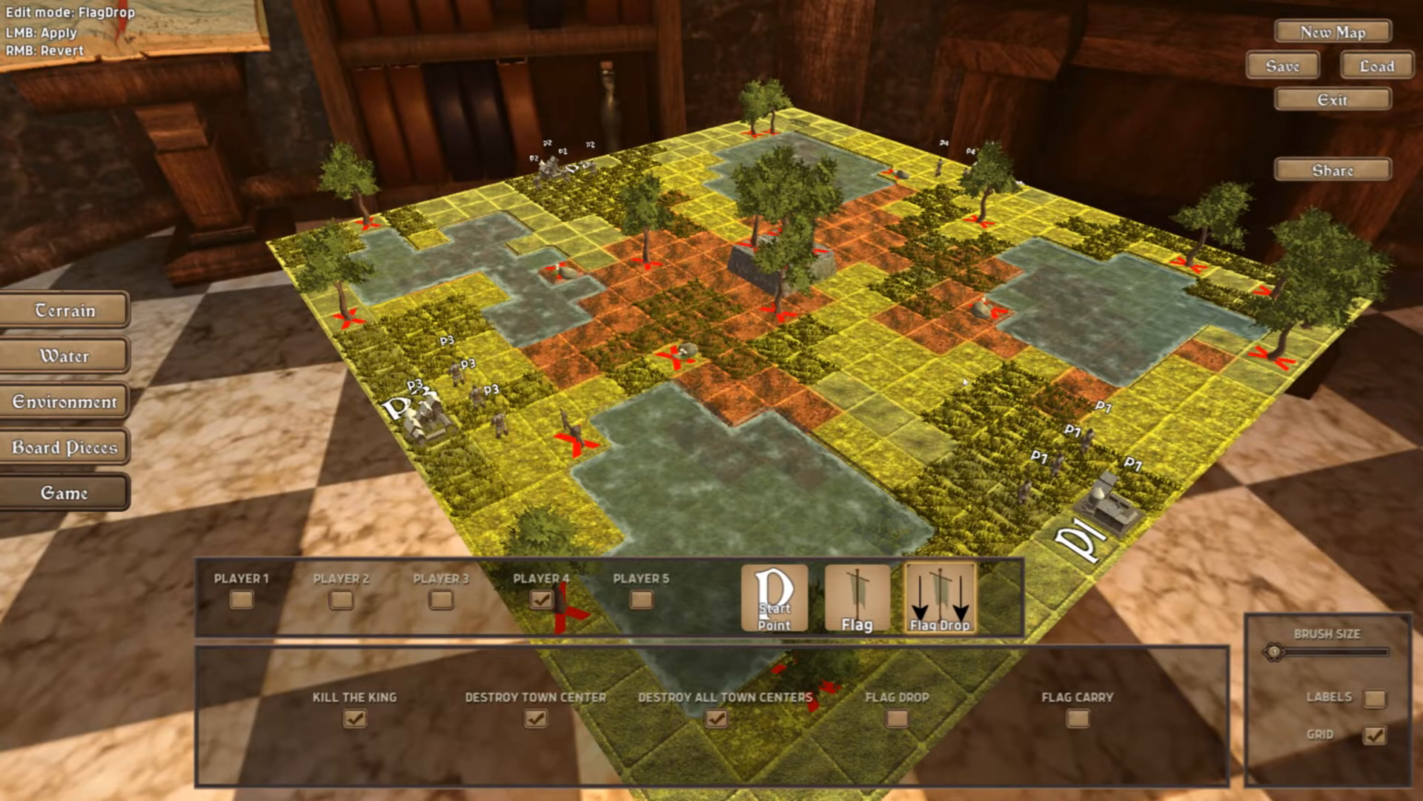
Open the Share Map form for the saved map.
{"action": "left_click", "coordinate": [1312, 172]}
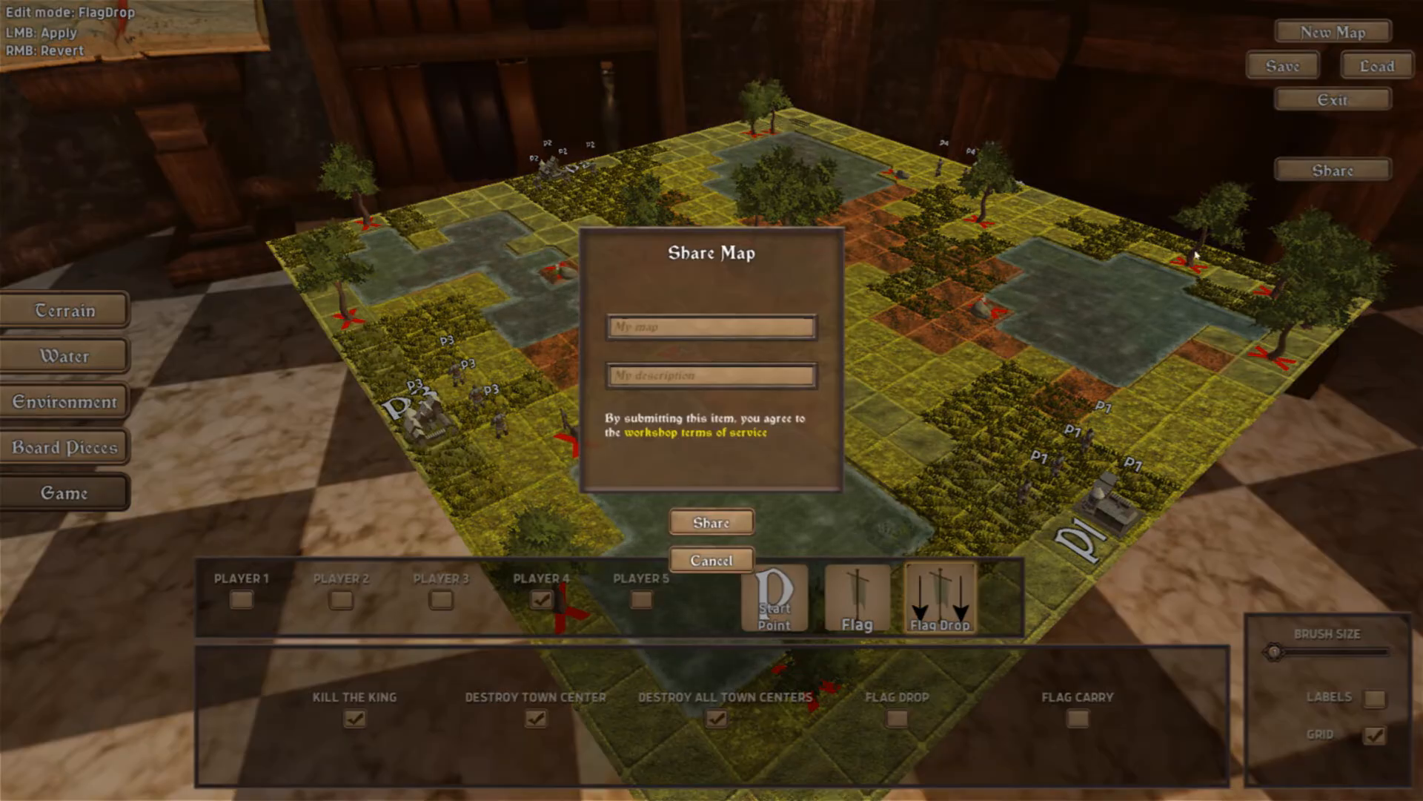